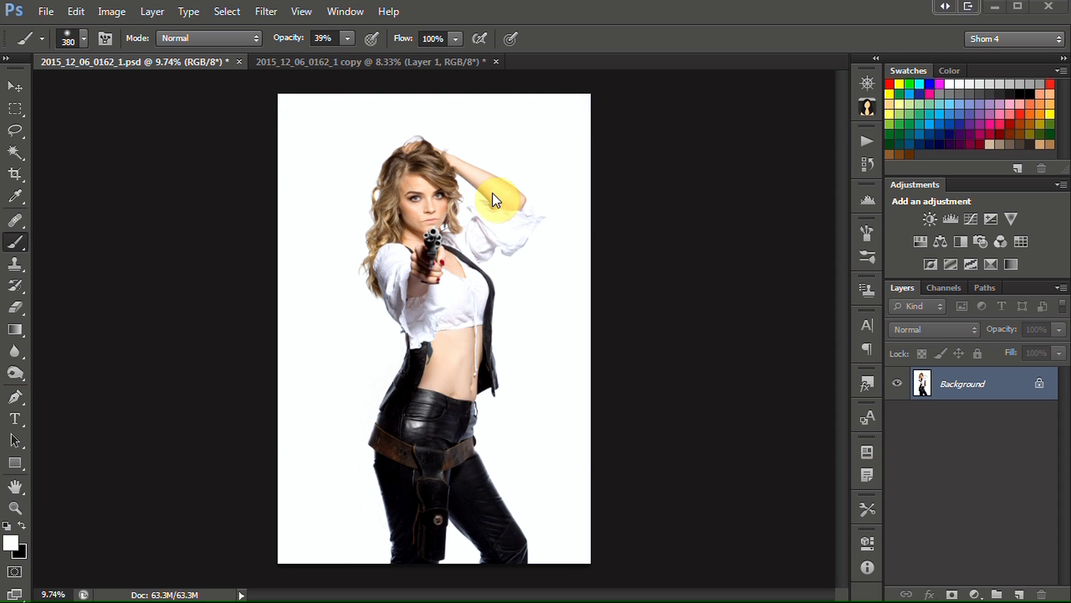
Move the desert landscape layer from the copy document into 2015_12_06_0162_1.psd, and compare the image with it hidden and shown
{"action": "left_click", "coordinate": [343, 63]}
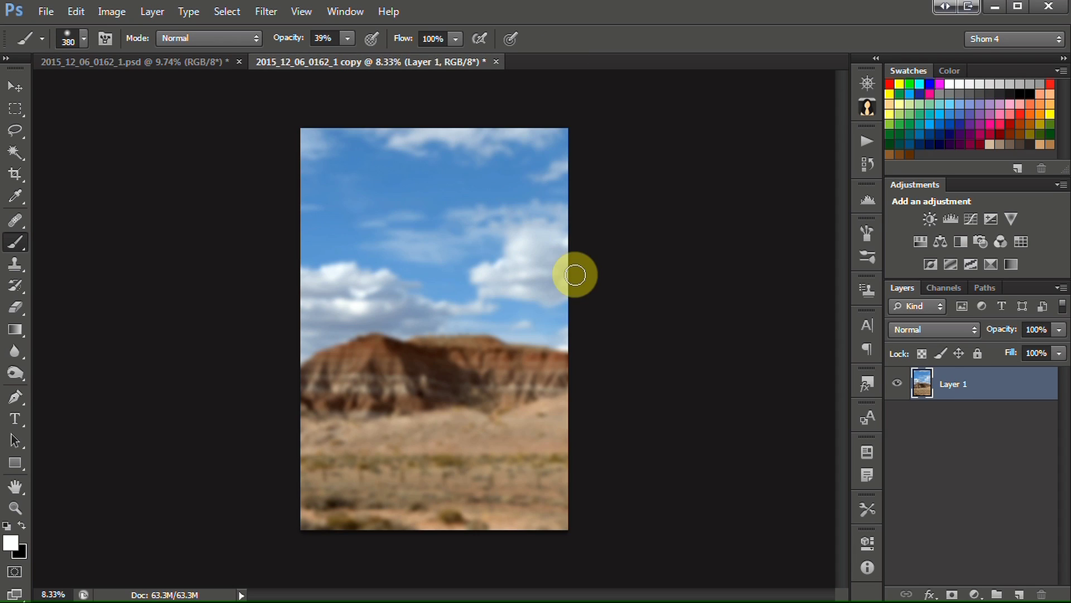
{"action": "left_click", "coordinate": [15, 86]}
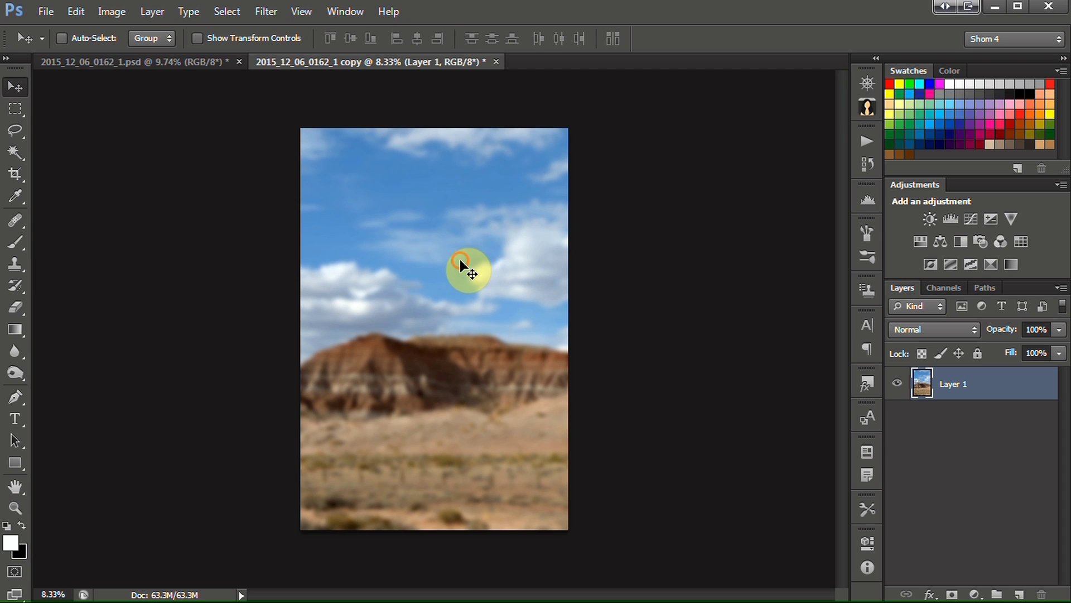
{"action": "left_click_drag", "start_coordinate": [460, 260], "coordinate": [351, 158]}
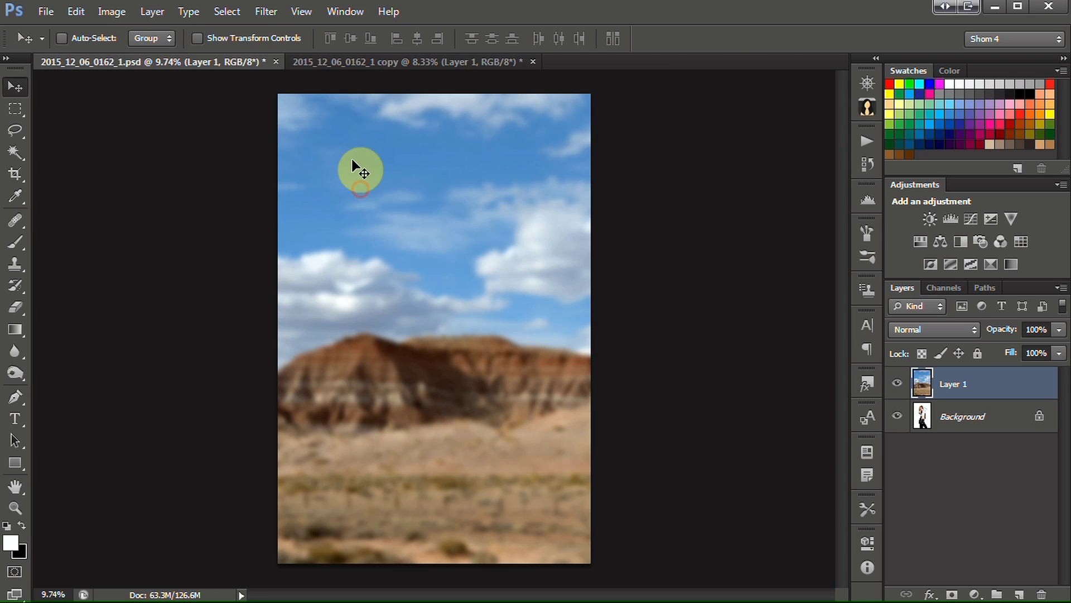
{"action": "left_click", "coordinate": [896, 384]}
{"action": "left_click", "coordinate": [895, 384]}
{"action": "left_click", "coordinate": [896, 384]}
{"action": "left_click", "coordinate": [896, 384]}
Set the blend mode of the landscape layer, Layer 1, to Multiply
{"action": "left_click", "coordinate": [983, 389]}
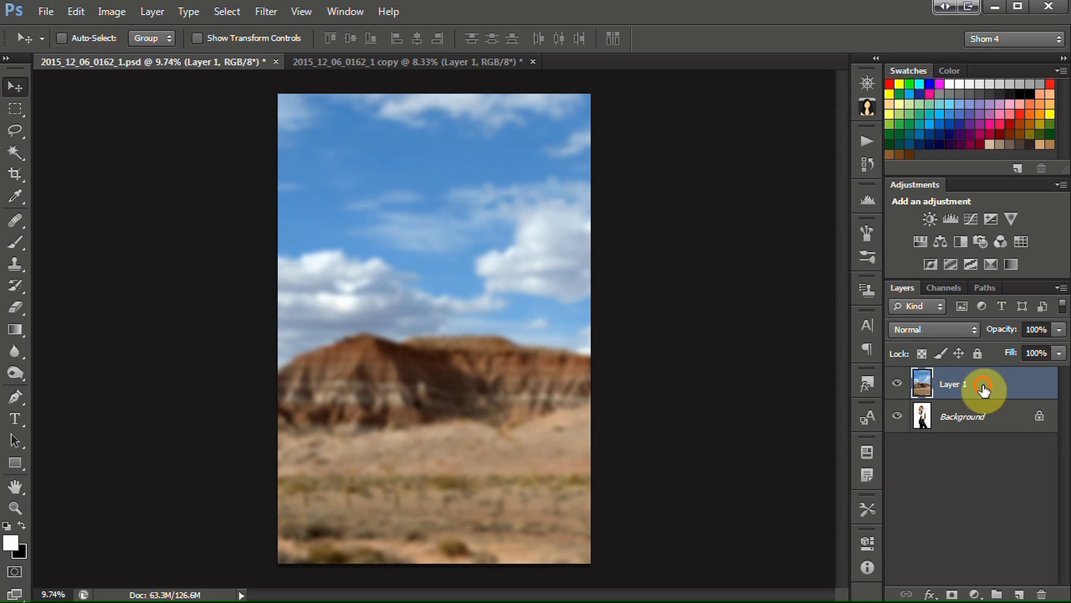
{"action": "left_click", "coordinate": [963, 329]}
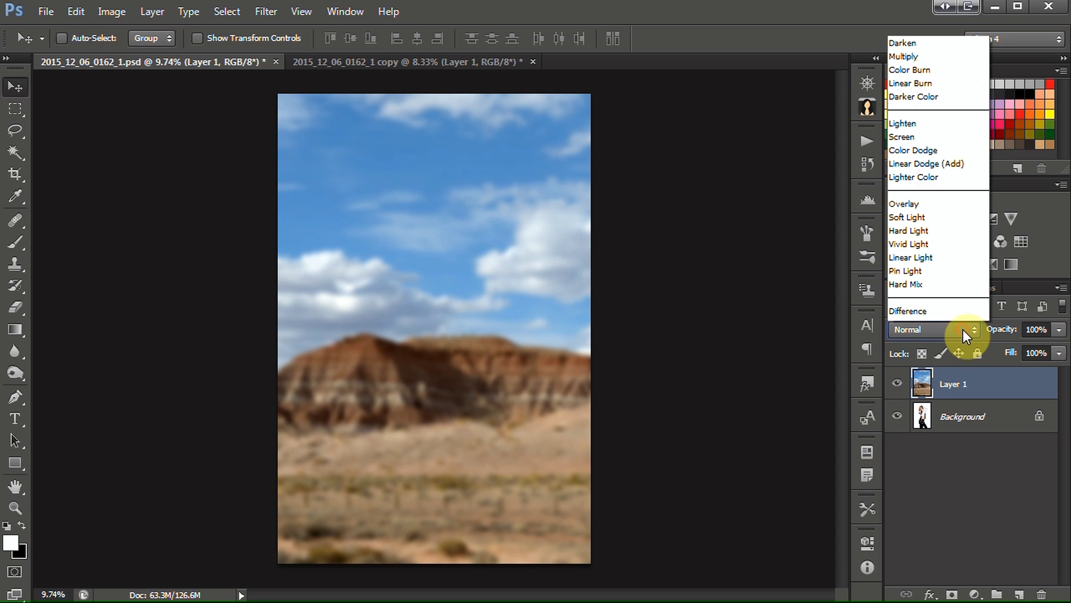
{"action": "left_click", "coordinate": [909, 0]}
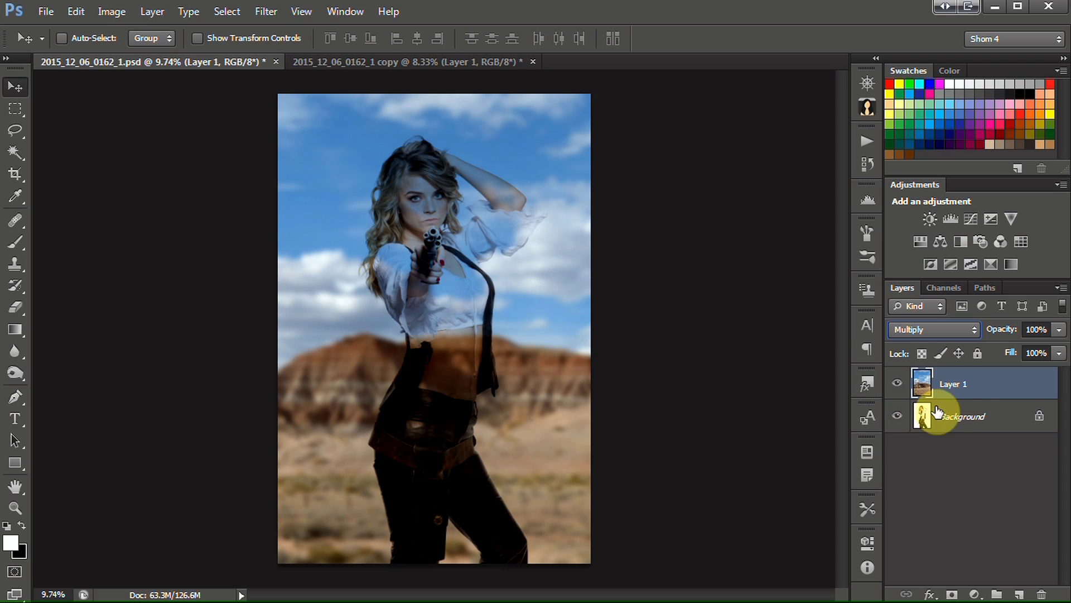
Duplicate the Background layer and place the copy above Layer 1 at the top of the layer stack
{"action": "left_click", "coordinate": [976, 415]}
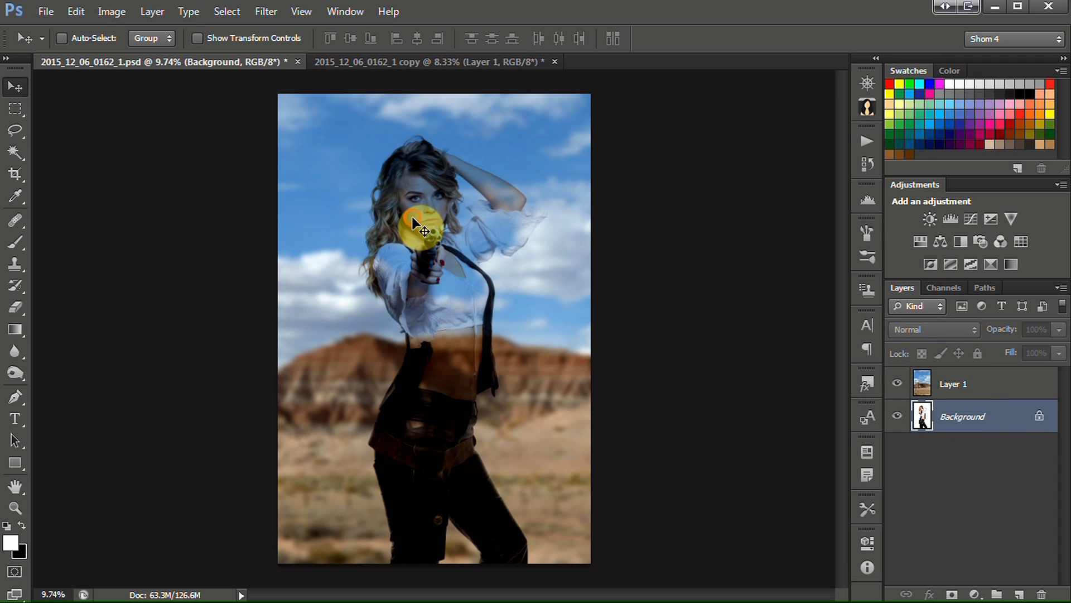
{"action": "scroll", "coordinate": [413, 220], "scroll_direction": "up", "scroll_amount": 4}
{"action": "scroll", "coordinate": [413, 220], "scroll_direction": "down", "scroll_amount": 4}
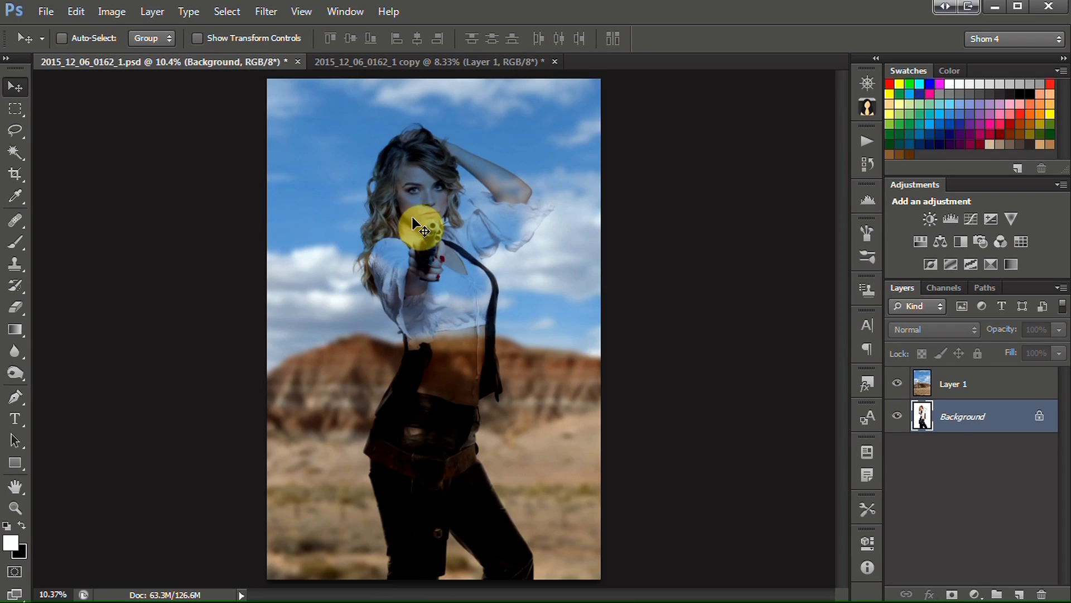
{"action": "scroll", "coordinate": [413, 221], "scroll_direction": "down", "scroll_amount": 1}
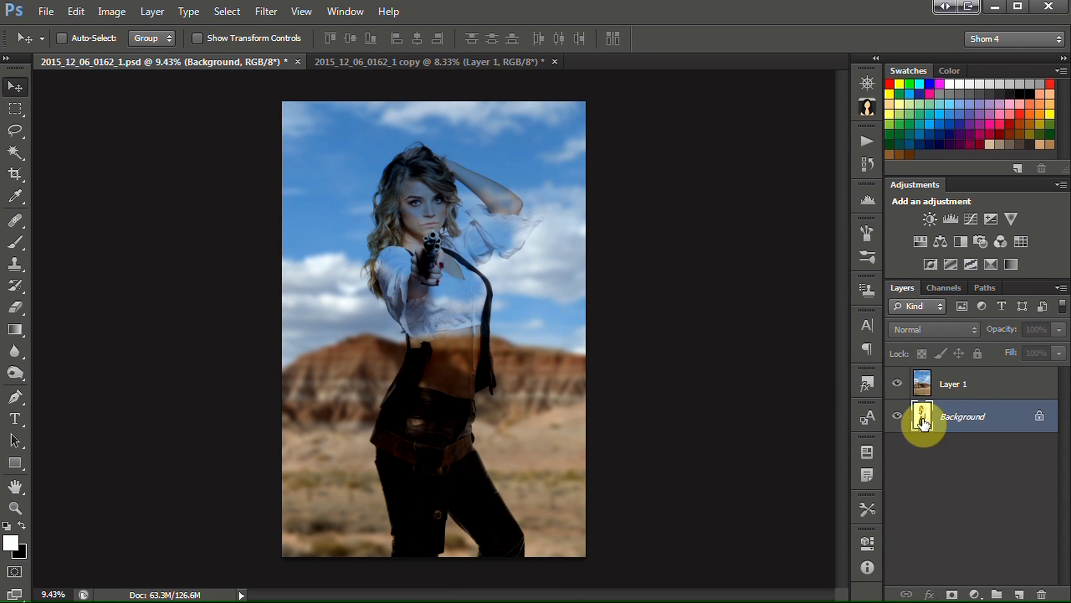
{"action": "left_click_drag", "start_coordinate": [976, 416], "coordinate": [1019, 593]}
{"action": "left_click_drag", "start_coordinate": [996, 425], "coordinate": [999, 380]}
Select the white backdrop around the woman on the Background copy layer using the Magic Wand with a tolerance of 15
{"action": "scroll", "coordinate": [383, 337], "scroll_direction": "up", "scroll_amount": 3}
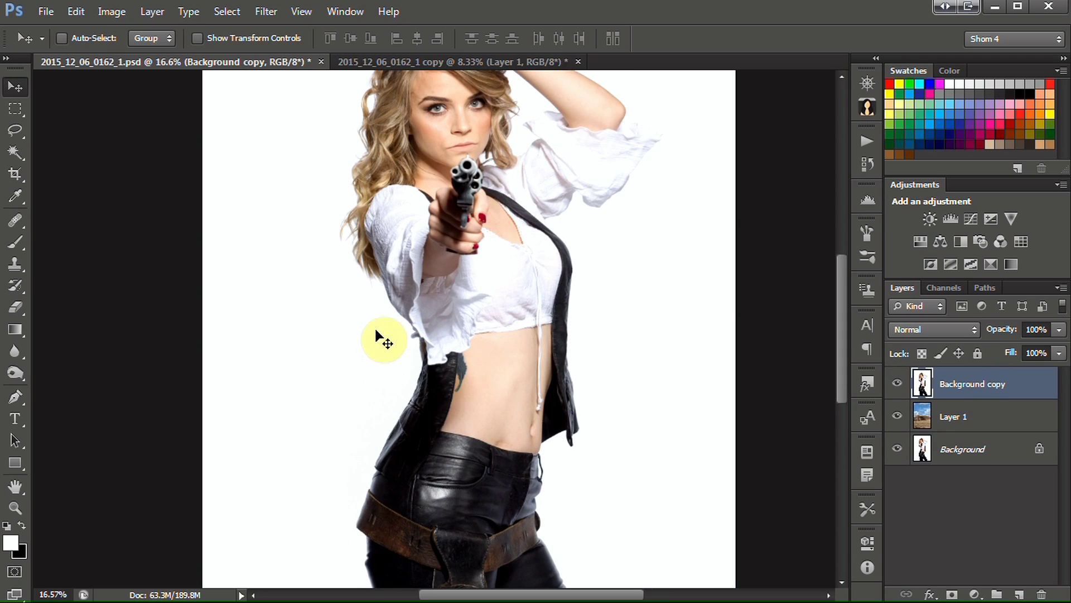
{"action": "left_click", "coordinate": [19, 152]}
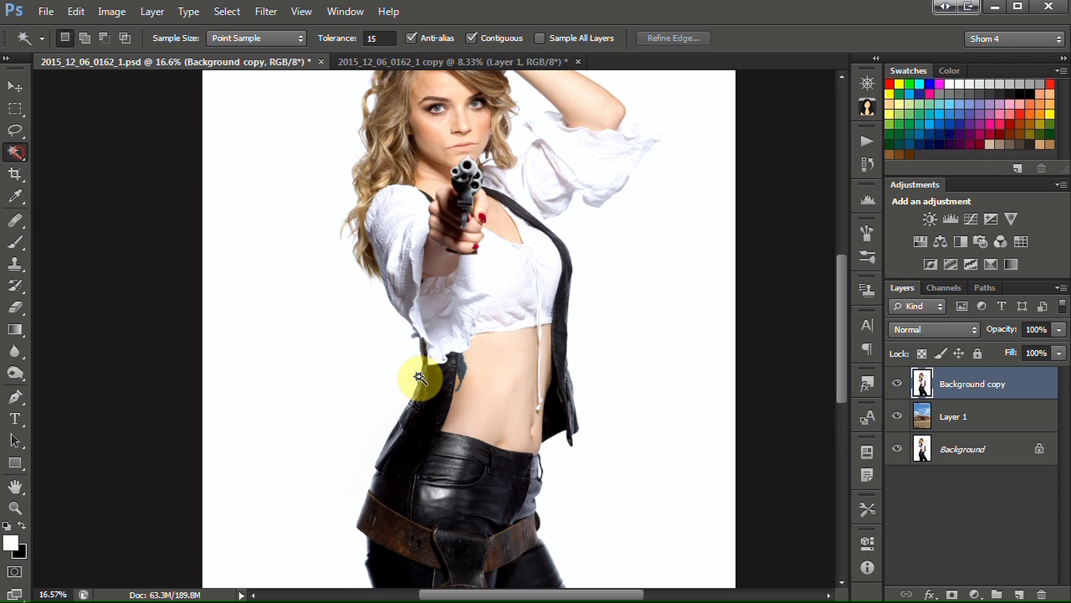
{"action": "left_click", "coordinate": [494, 363]}
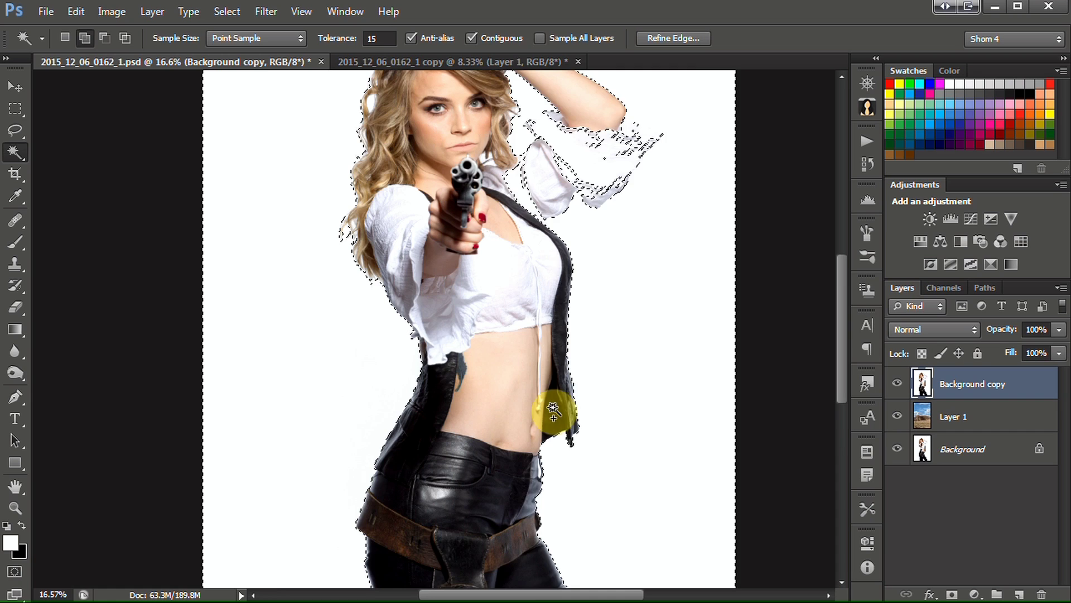
{"action": "scroll", "coordinate": [563, 418], "scroll_direction": "down", "scroll_amount": 2}
{"action": "scroll", "coordinate": [544, 485], "scroll_direction": "up", "scroll_amount": 4}
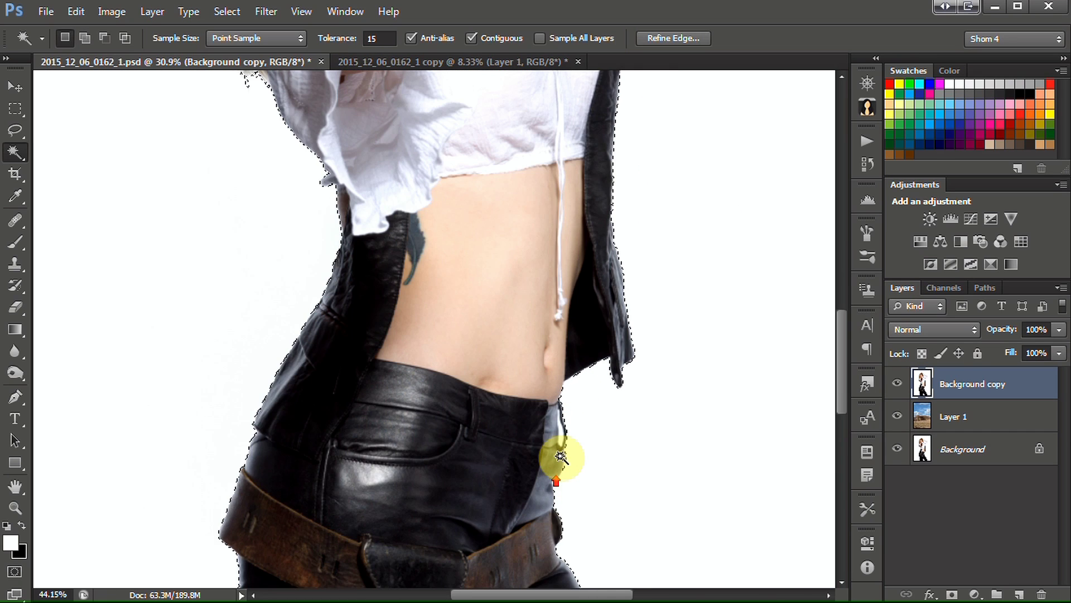
{"action": "scroll", "coordinate": [573, 419], "scroll_direction": "down", "scroll_amount": 5}
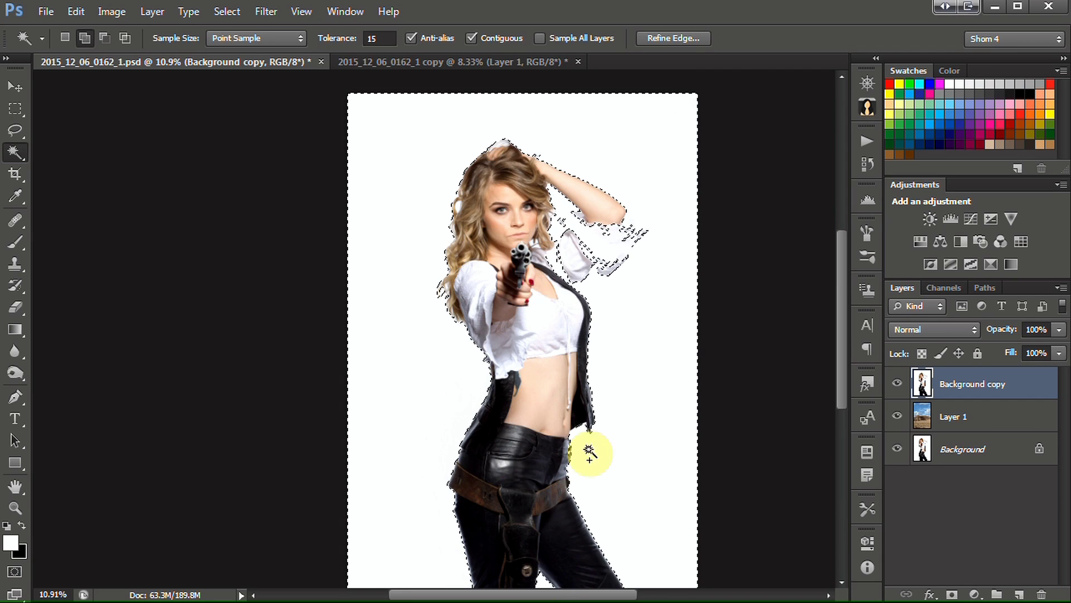
{"action": "scroll", "coordinate": [595, 371], "scroll_direction": "down", "scroll_amount": 1}
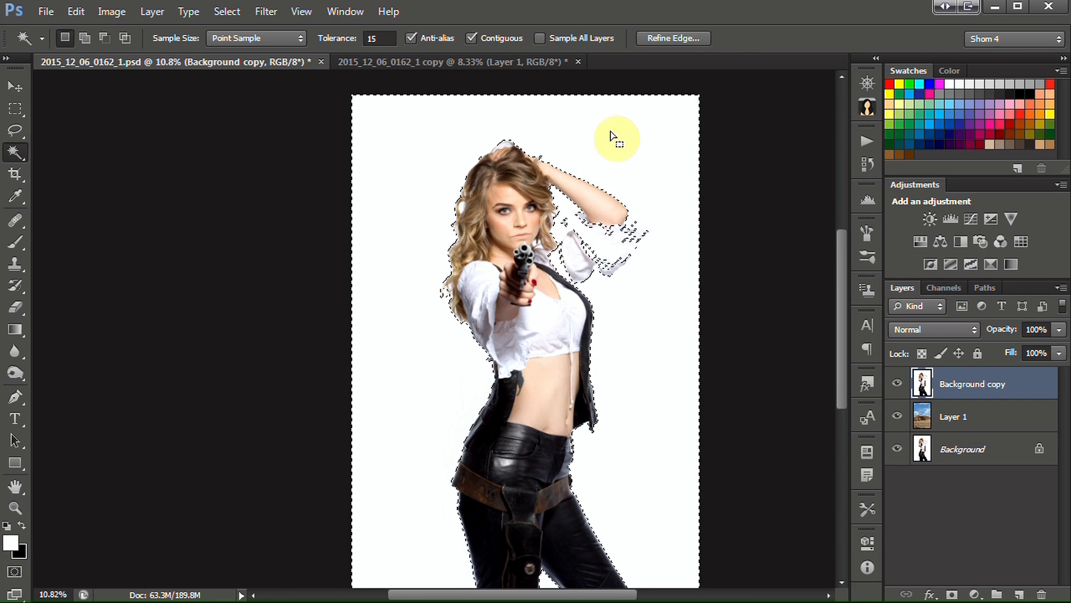
{"action": "scroll", "coordinate": [531, 390], "scroll_direction": "up", "scroll_amount": 3}
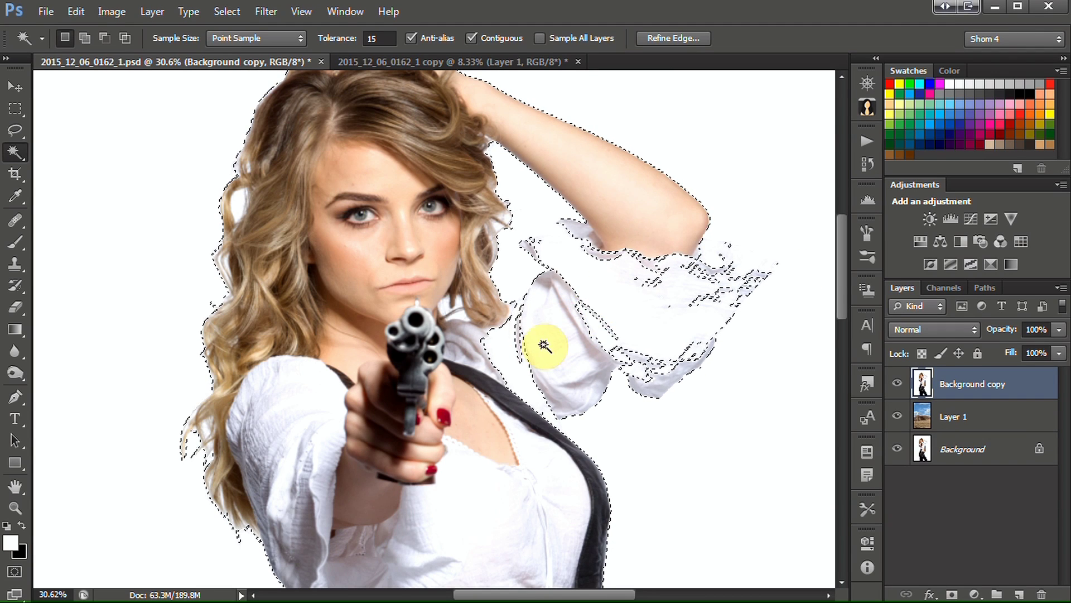
Turn on Quick Mask mode for the backdrop selection to inspect the woman's raised white sleeve
{"action": "left_click", "coordinate": [17, 578]}
{"action": "scroll", "coordinate": [681, 343], "scroll_direction": "up", "scroll_amount": 1}
{"action": "scroll", "coordinate": [680, 343], "scroll_direction": "up", "scroll_amount": 3}
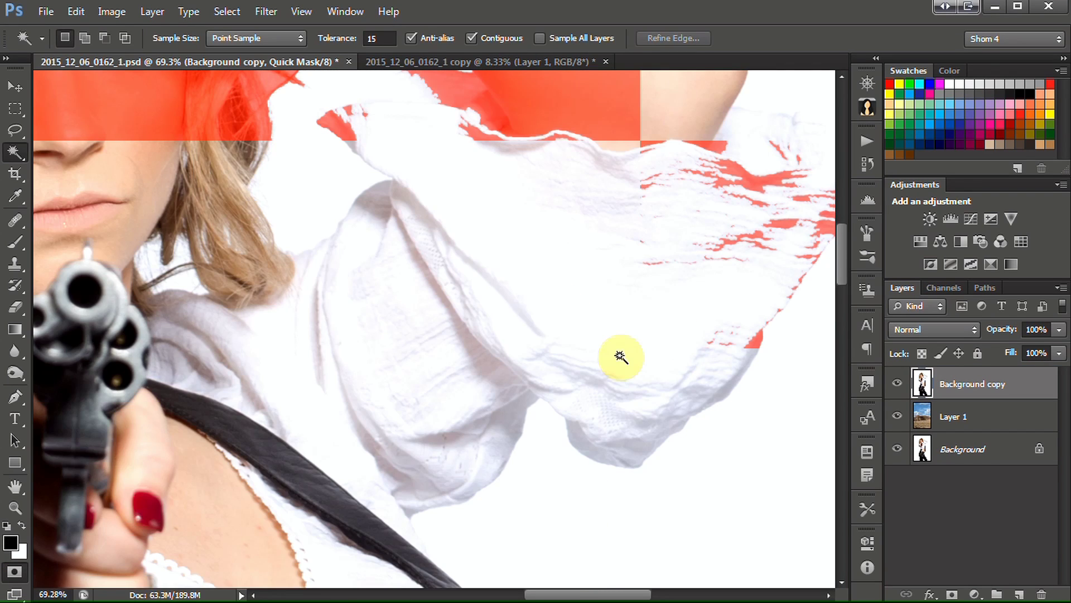
Set up a black brush with 100% opacity, 100% hardness and a size of 94 px
{"action": "left_click", "coordinate": [17, 244]}
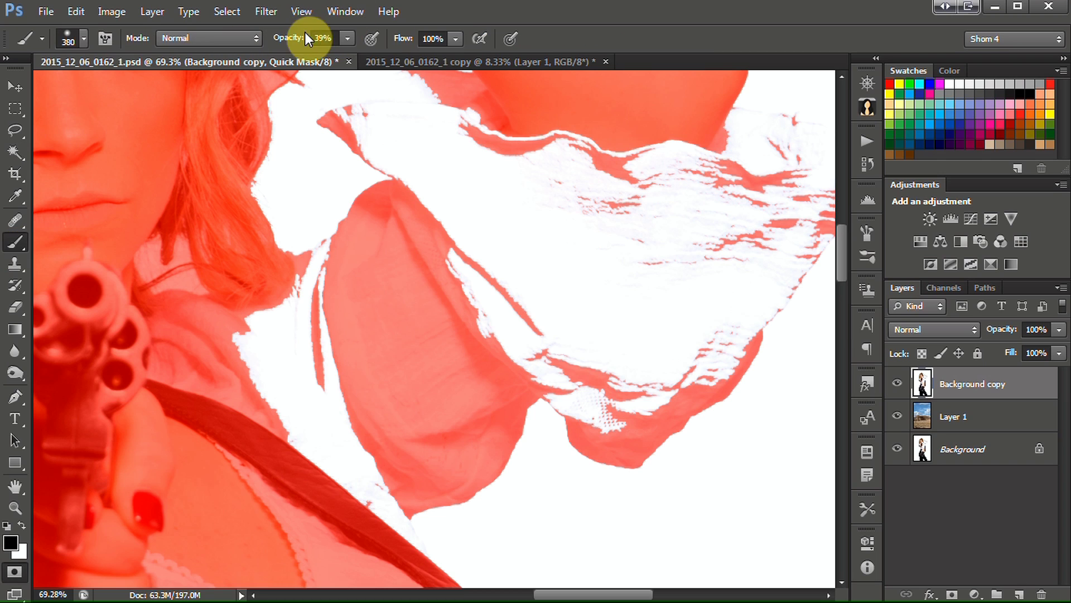
{"action": "left_click_drag", "start_coordinate": [293, 41], "coordinate": [574, 64]}
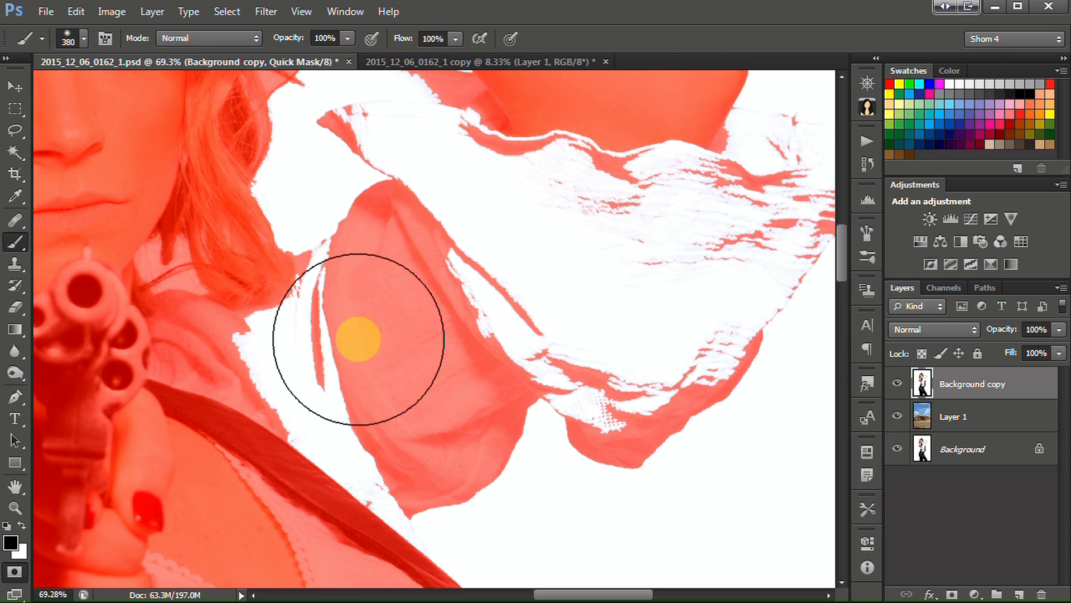
{"action": "right_click", "coordinate": [402, 324]}
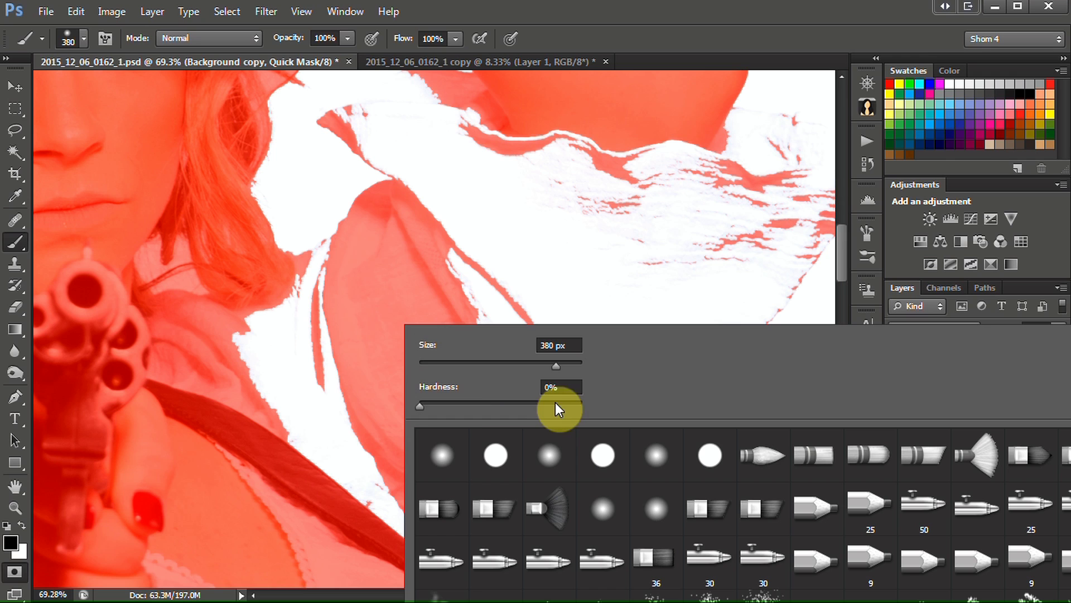
{"action": "left_click_drag", "start_coordinate": [430, 407], "coordinate": [646, 426]}
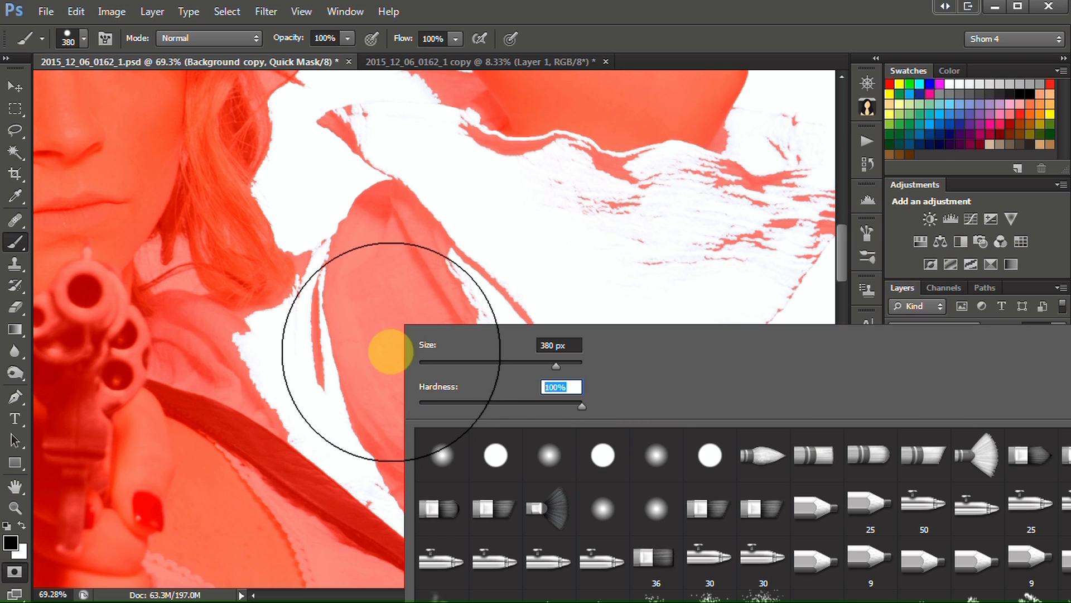
{"action": "left_click", "coordinate": [494, 366]}
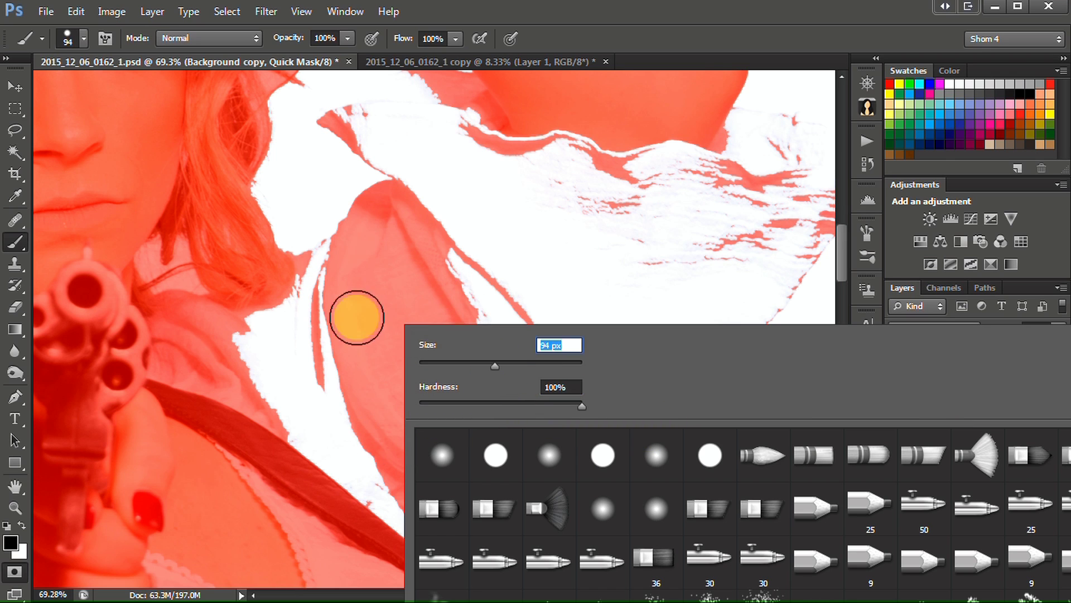
Paint the quick mask over the unmasked shirt area between the hair, the vest strap and the hanging sleeve fold
{"action": "left_click_drag", "start_coordinate": [338, 326], "coordinate": [323, 343]}
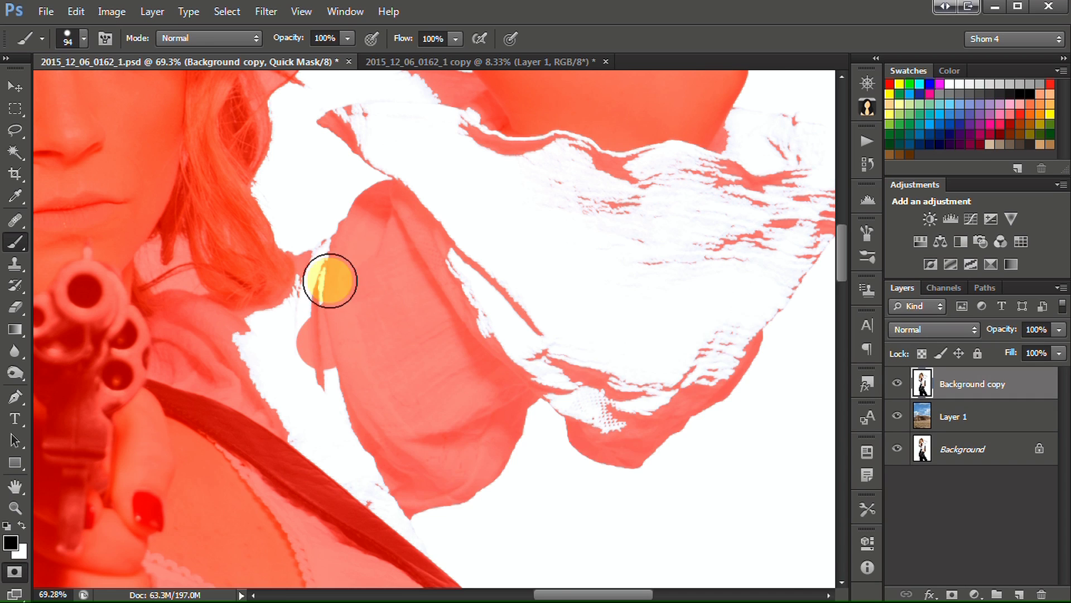
{"action": "scroll", "coordinate": [330, 281], "scroll_direction": "up", "scroll_amount": 3}
{"action": "mouse_move", "coordinate": [330, 281]}
{"action": "left_mouse_down"}
{"action": "mouse_move", "coordinate": [352, 250]}
{"action": "mouse_move", "coordinate": [323, 277]}
{"action": "mouse_move", "coordinate": [203, 328]}
{"action": "mouse_move", "coordinate": [134, 411]}
{"action": "mouse_move", "coordinate": [346, 436]}
{"action": "mouse_move", "coordinate": [217, 496]}
{"action": "mouse_move", "coordinate": [418, 466]}
{"action": "left_mouse_up"}
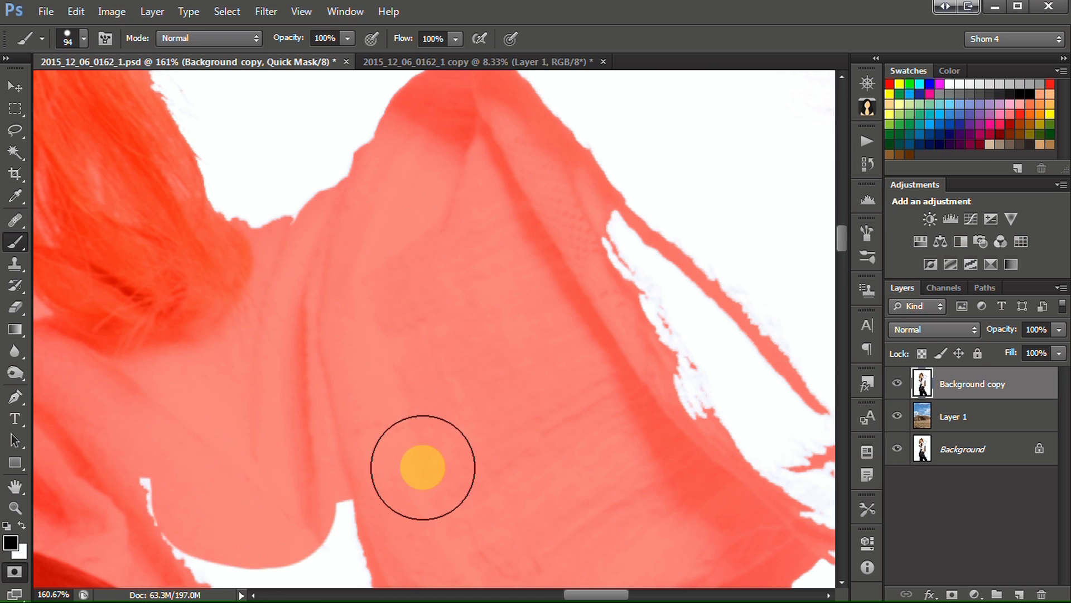
{"action": "scroll", "coordinate": [423, 466], "scroll_direction": "down", "scroll_amount": 6}
{"action": "scroll", "coordinate": [423, 466], "scroll_direction": "up", "scroll_amount": 4}
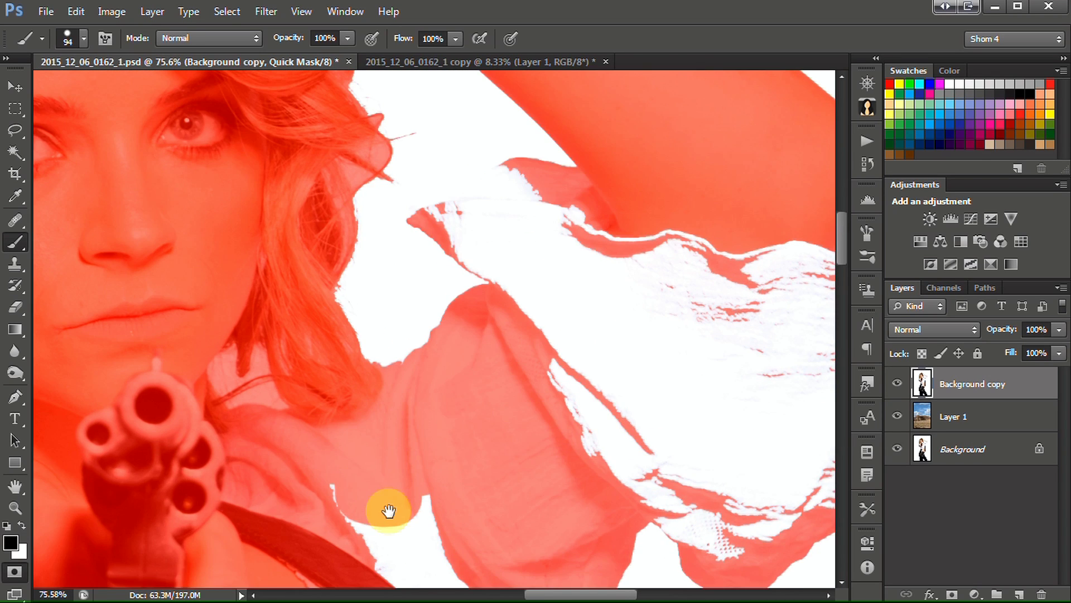
{"action": "left_click_drag", "start_coordinate": [389, 511], "coordinate": [419, 241]}
{"action": "scroll", "coordinate": [493, 367], "scroll_direction": "up", "scroll_amount": 3}
{"action": "mouse_move", "coordinate": [514, 406]}
{"action": "left_mouse_down"}
{"action": "mouse_move", "coordinate": [563, 488]}
{"action": "mouse_move", "coordinate": [530, 433]}
{"action": "mouse_move", "coordinate": [518, 348]}
{"action": "mouse_move", "coordinate": [452, 348]}
{"action": "mouse_move", "coordinate": [474, 252]}
{"action": "mouse_move", "coordinate": [427, 195]}
{"action": "mouse_move", "coordinate": [385, 168]}
{"action": "mouse_move", "coordinate": [395, 104]}
{"action": "mouse_move", "coordinate": [252, 132]}
{"action": "left_mouse_up"}
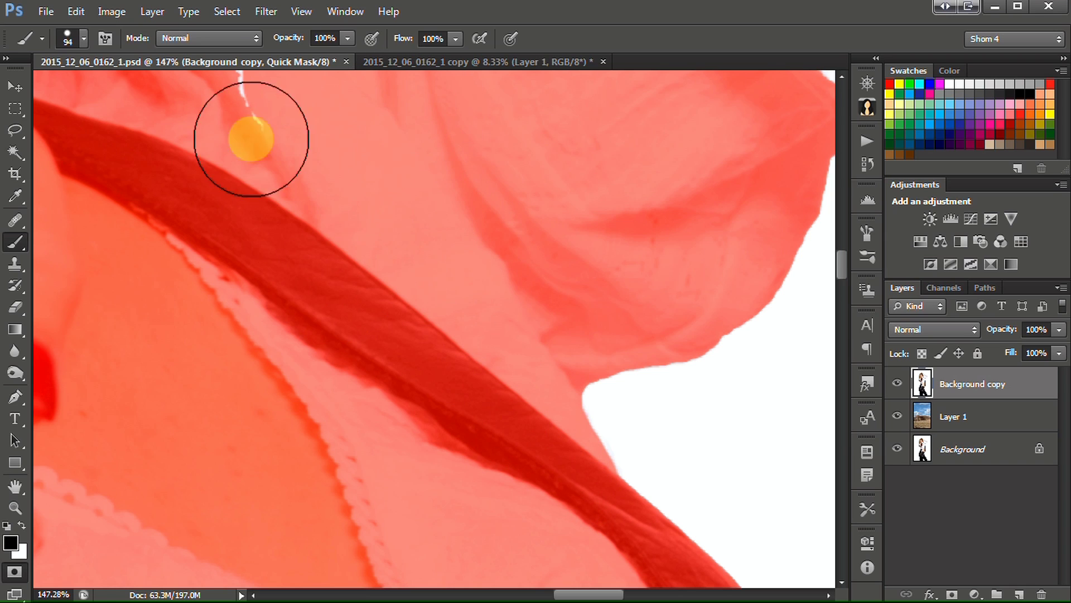
Paint the quick mask along the lower edge of the raised sleeve, continuing up to its outer tip
{"action": "mouse_move", "coordinate": [375, 256]}
{"action": "left_mouse_down"}
{"action": "mouse_move", "coordinate": [349, 489]}
{"action": "mouse_move", "coordinate": [454, 347]}
{"action": "mouse_move", "coordinate": [117, 396]}
{"action": "left_mouse_up"}
{"action": "mouse_move", "coordinate": [485, 440]}
{"action": "left_mouse_down"}
{"action": "mouse_move", "coordinate": [502, 392]}
{"action": "mouse_move", "coordinate": [603, 483]}
{"action": "mouse_move", "coordinate": [667, 414]}
{"action": "mouse_move", "coordinate": [717, 396]}
{"action": "mouse_move", "coordinate": [553, 344]}
{"action": "mouse_move", "coordinate": [565, 356]}
{"action": "mouse_move", "coordinate": [357, 333]}
{"action": "mouse_move", "coordinate": [568, 372]}
{"action": "mouse_move", "coordinate": [685, 340]}
{"action": "left_mouse_up"}
{"action": "left_click_drag", "start_coordinate": [692, 303], "coordinate": [354, 315]}
{"action": "mouse_move", "coordinate": [478, 375]}
{"action": "left_mouse_down"}
{"action": "mouse_move", "coordinate": [496, 334]}
{"action": "mouse_move", "coordinate": [500, 359]}
{"action": "mouse_move", "coordinate": [484, 371]}
{"action": "mouse_move", "coordinate": [536, 247]}
{"action": "mouse_move", "coordinate": [537, 274]}
{"action": "mouse_move", "coordinate": [640, 132]}
{"action": "mouse_move", "coordinate": [497, 361]}
{"action": "left_mouse_up"}
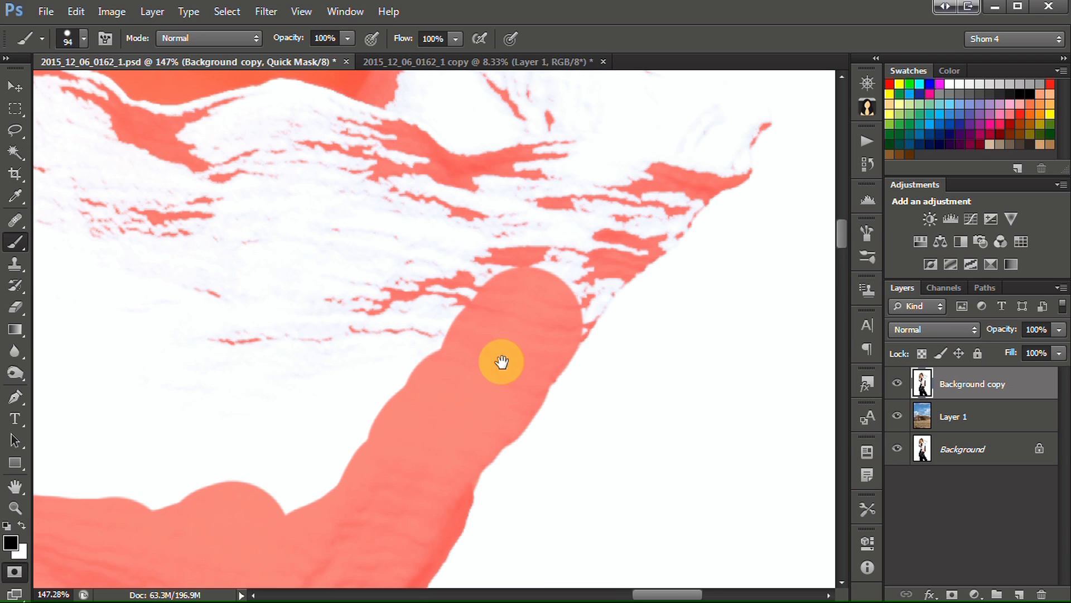
{"action": "mouse_move", "coordinate": [544, 291]}
{"action": "left_mouse_down"}
{"action": "mouse_move", "coordinate": [590, 241]}
{"action": "mouse_move", "coordinate": [584, 265]}
{"action": "mouse_move", "coordinate": [527, 298]}
{"action": "mouse_move", "coordinate": [540, 305]}
{"action": "mouse_move", "coordinate": [636, 178]}
{"action": "mouse_move", "coordinate": [575, 365]}
{"action": "mouse_move", "coordinate": [596, 326]}
{"action": "mouse_move", "coordinate": [634, 300]}
{"action": "mouse_move", "coordinate": [624, 274]}
{"action": "mouse_move", "coordinate": [608, 318]}
{"action": "mouse_move", "coordinate": [634, 307]}
{"action": "left_mouse_up"}
Reduce the brush size to 22 px for the fine edge at the sleeve's tip
{"action": "scroll", "coordinate": [633, 307], "scroll_direction": "up", "scroll_amount": 3}
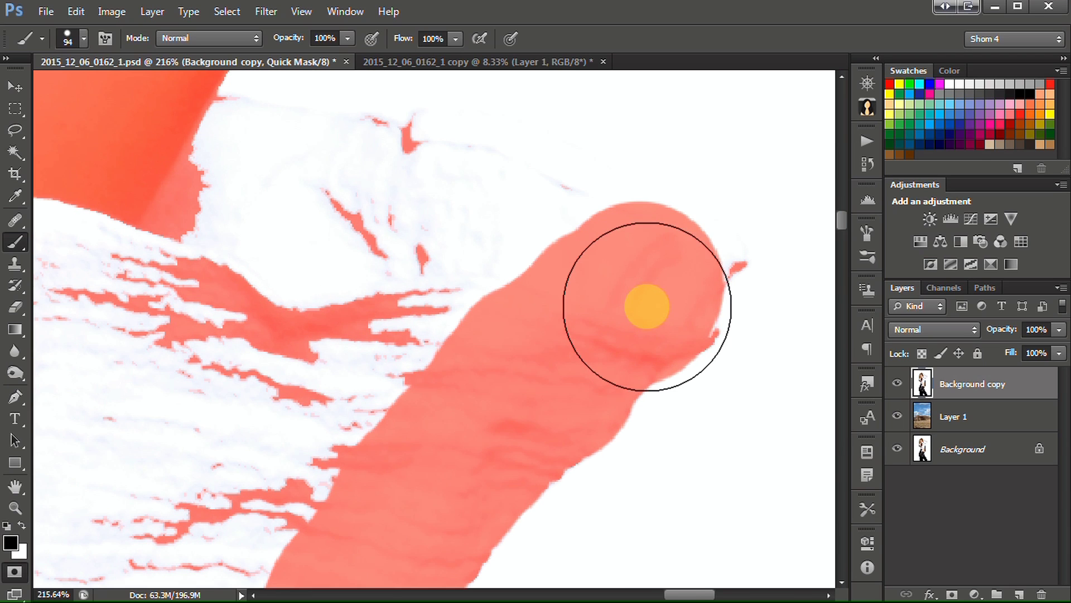
{"action": "right_click", "coordinate": [687, 333]}
{"action": "type", "text": "39"}
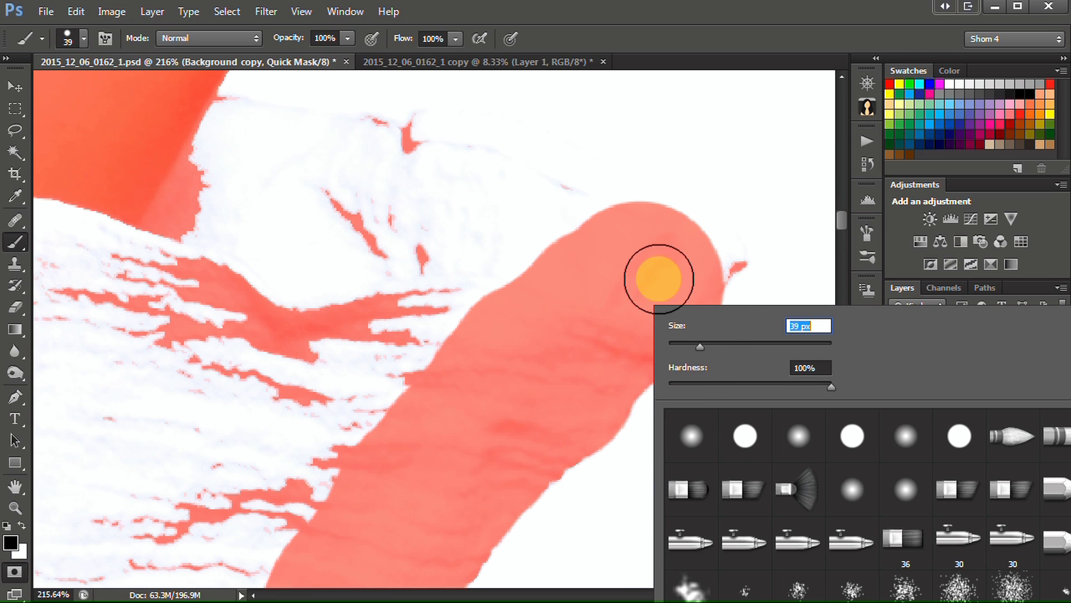
{"action": "key", "text": "Return"}
{"action": "scroll", "coordinate": [709, 260], "scroll_direction": "down", "scroll_amount": 3}
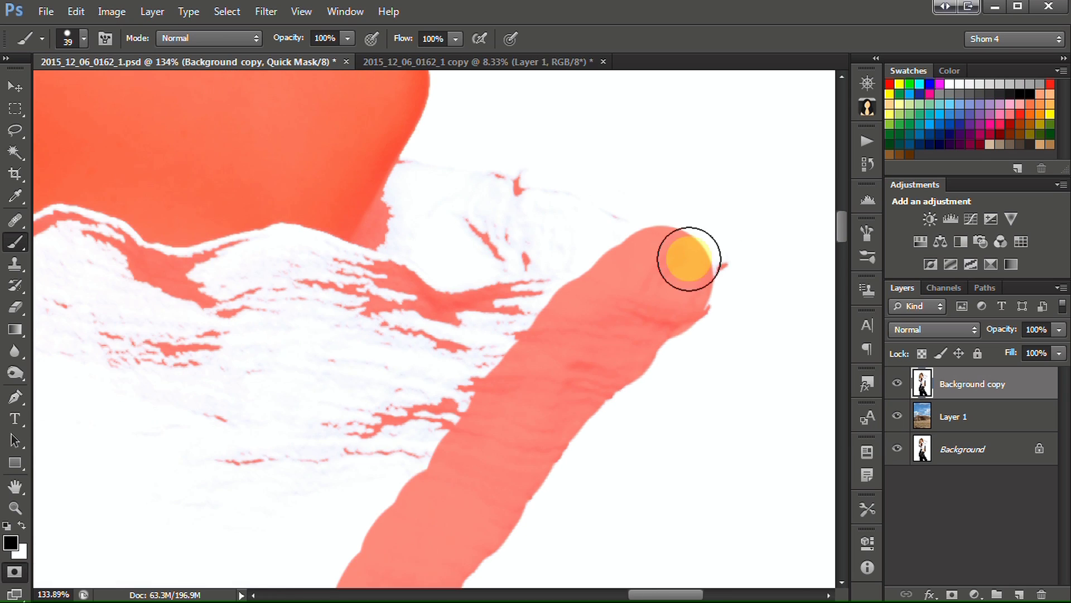
{"action": "scroll", "coordinate": [690, 257], "scroll_direction": "up", "scroll_amount": 4}
{"action": "right_click", "coordinate": [716, 268]}
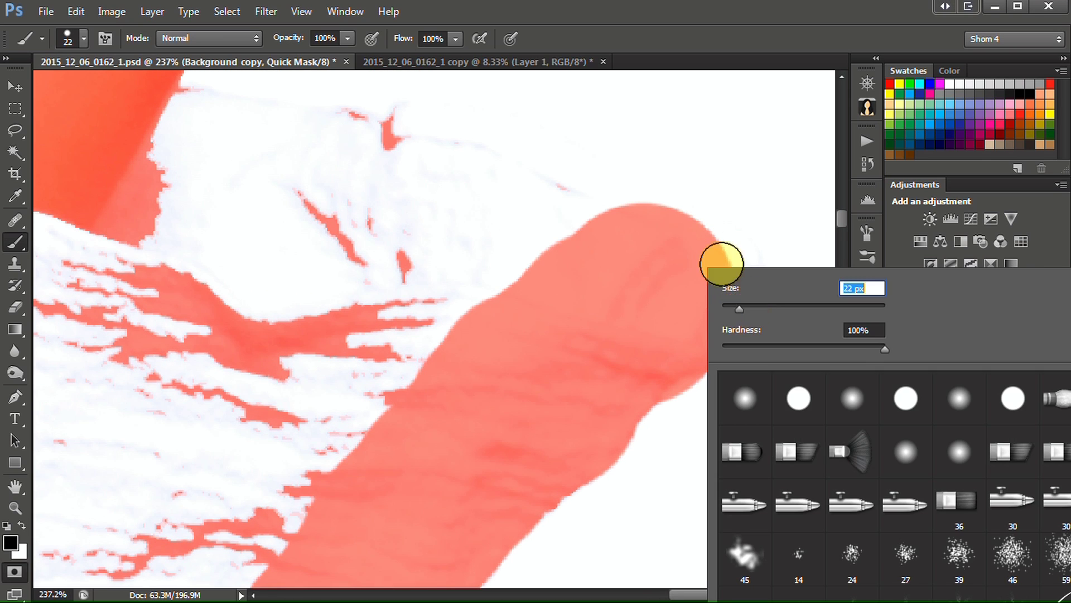
{"action": "key", "text": "Return"}
Paint the quick mask around the sleeve's outer tip and back along its upper edge to the raised arm
{"action": "mouse_move", "coordinate": [731, 275]}
{"action": "left_mouse_down"}
{"action": "mouse_move", "coordinate": [709, 307]}
{"action": "mouse_move", "coordinate": [717, 302]}
{"action": "mouse_move", "coordinate": [708, 340]}
{"action": "mouse_move", "coordinate": [709, 293]}
{"action": "mouse_move", "coordinate": [732, 254]}
{"action": "left_mouse_up"}
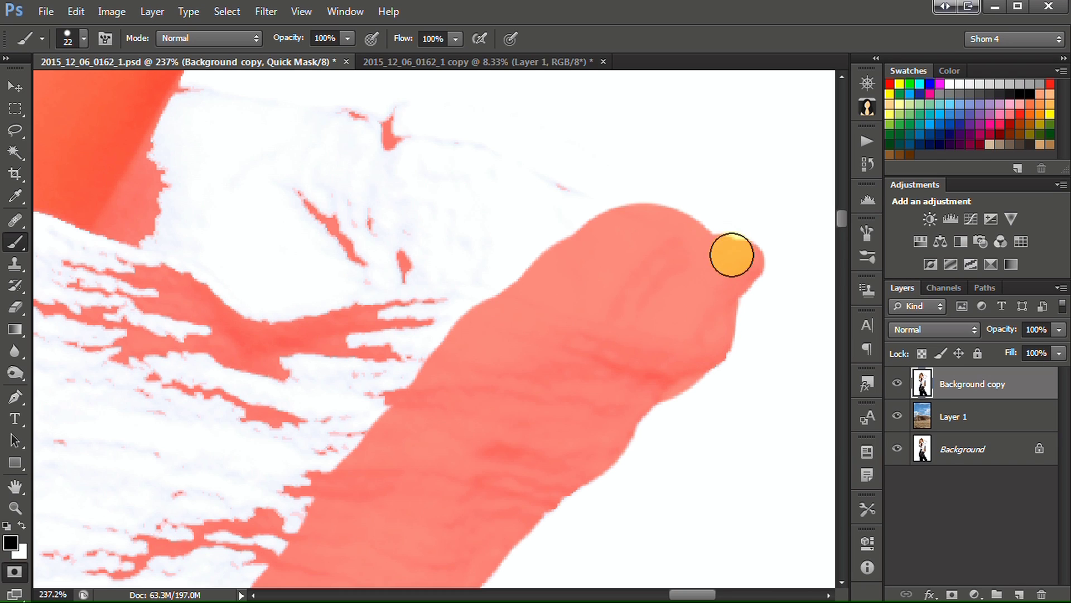
{"action": "left_click_drag", "start_coordinate": [650, 210], "coordinate": [602, 189]}
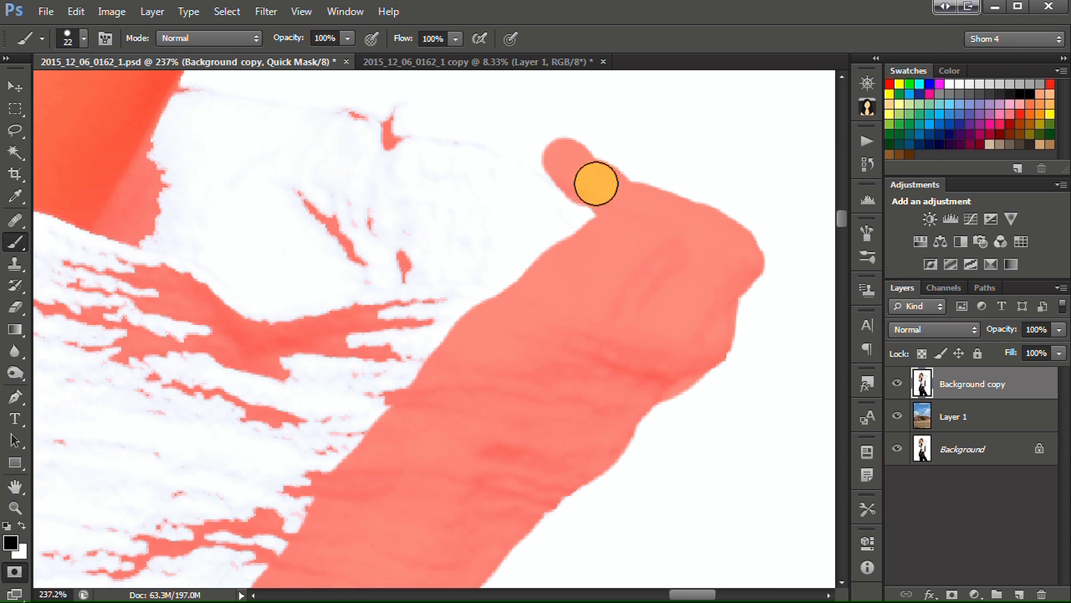
{"action": "left_click_drag", "start_coordinate": [496, 132], "coordinate": [440, 121]}
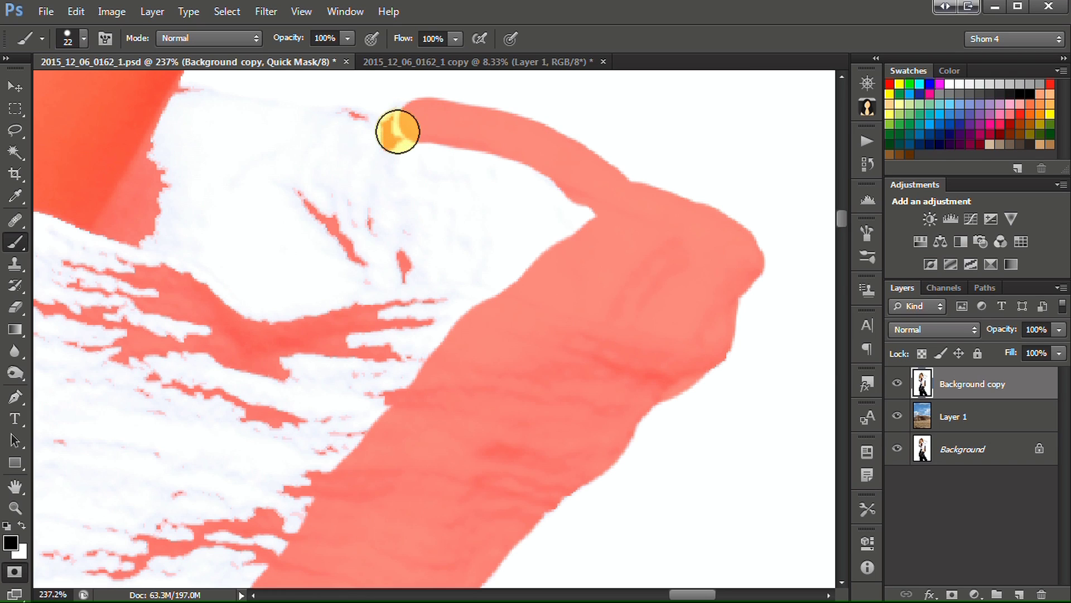
{"action": "left_click_drag", "start_coordinate": [326, 127], "coordinate": [150, 93]}
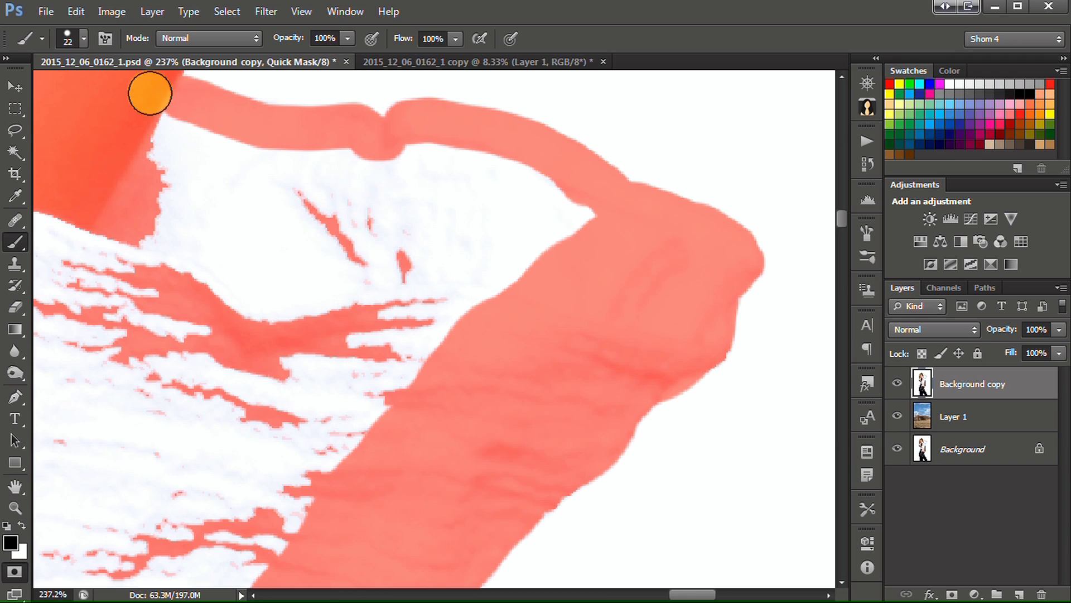
Paint the quick mask along the upper edge of the shirt's shoulder fold, from its tip by the hair to the raised sleeve
{"action": "left_click_drag", "start_coordinate": [293, 259], "coordinate": [878, 285]}
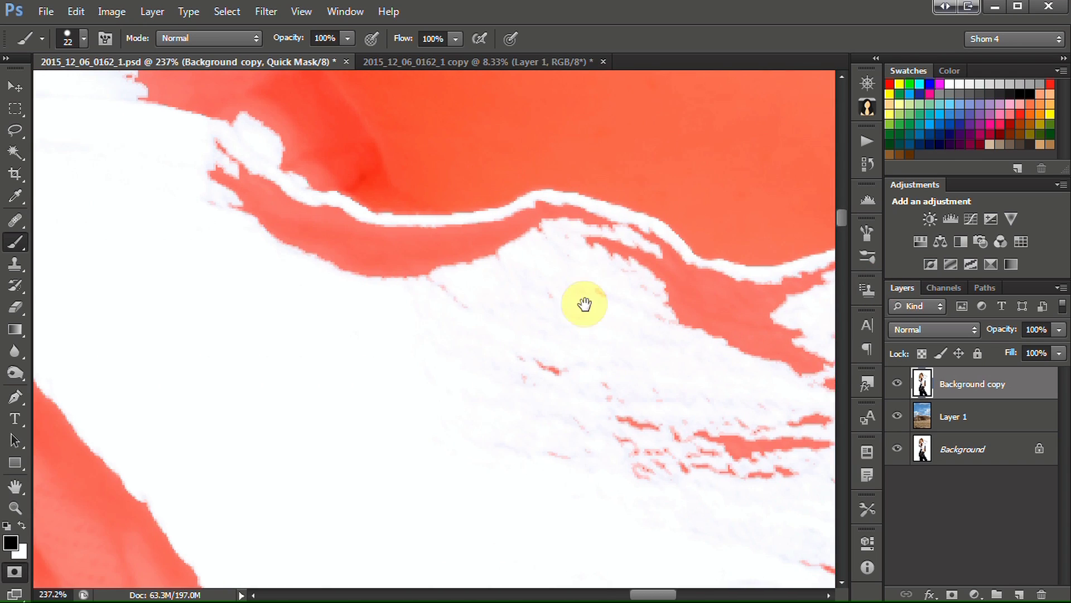
{"action": "scroll", "coordinate": [525, 300], "scroll_direction": "down", "scroll_amount": 12}
{"action": "scroll", "coordinate": [402, 286], "scroll_direction": "up", "scroll_amount": 12}
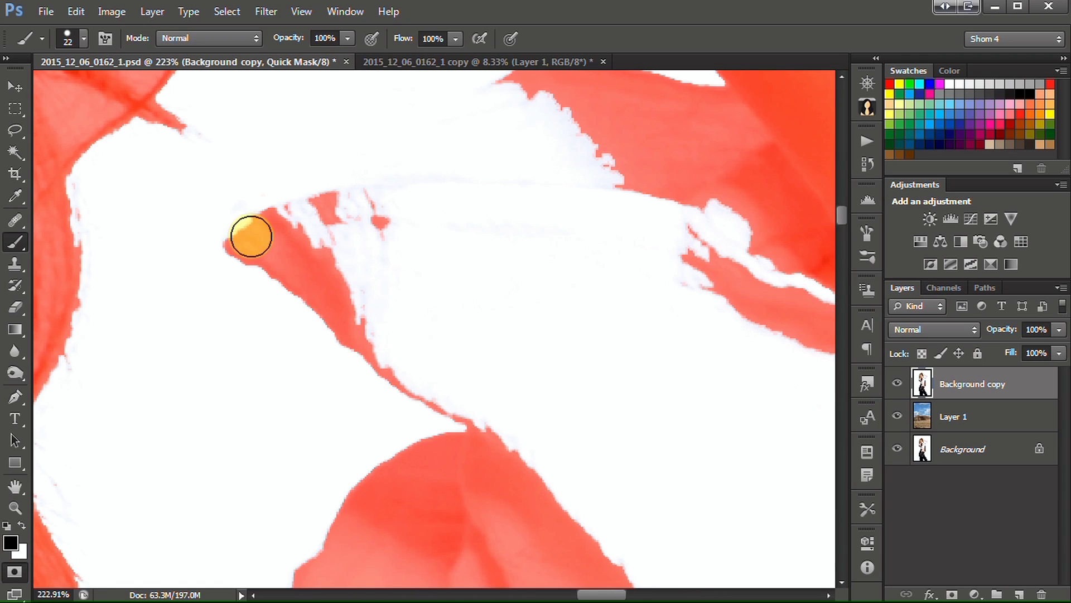
{"action": "mouse_move", "coordinate": [265, 207]}
{"action": "left_mouse_down"}
{"action": "mouse_move", "coordinate": [290, 167]}
{"action": "mouse_move", "coordinate": [364, 112]}
{"action": "mouse_move", "coordinate": [495, 106]}
{"action": "left_mouse_up"}
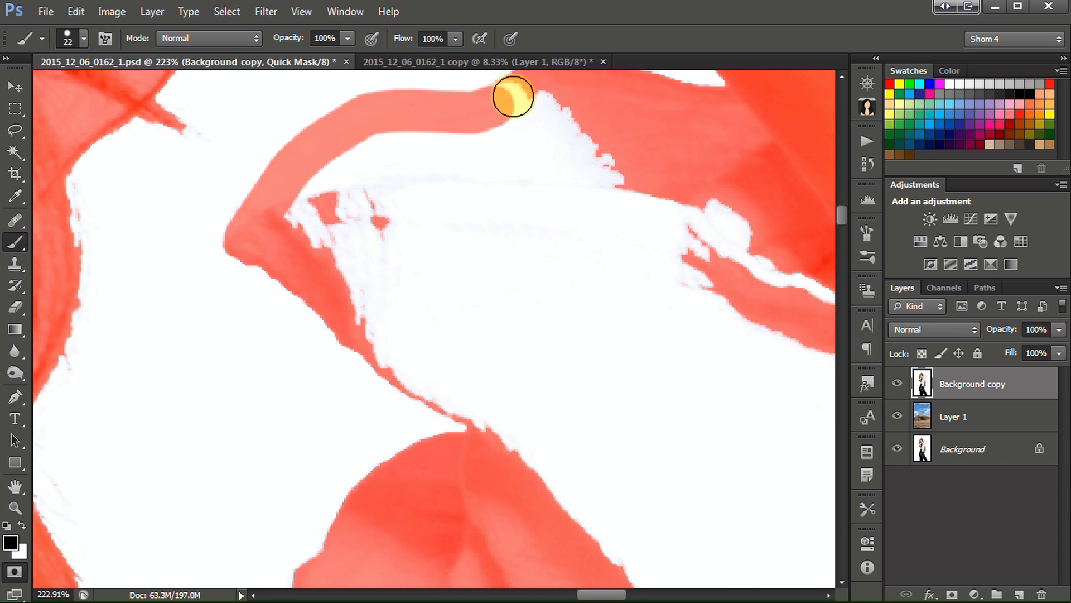
Enlarge the brush to 74 px and paint the quick mask over the inner sleeve, from the shoulder fold down toward the vest strap
{"action": "scroll", "coordinate": [684, 211], "scroll_direction": "down", "scroll_amount": 5}
{"action": "scroll", "coordinate": [642, 292], "scroll_direction": "up", "scroll_amount": 3}
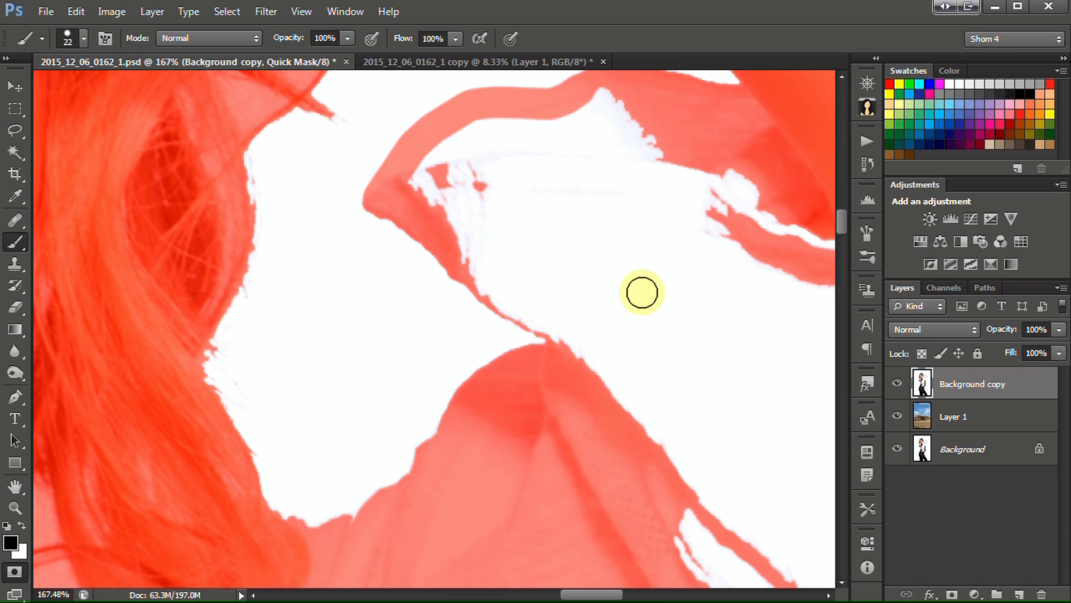
{"action": "right_click", "coordinate": [642, 293]}
{"action": "left_click", "coordinate": [724, 329]}
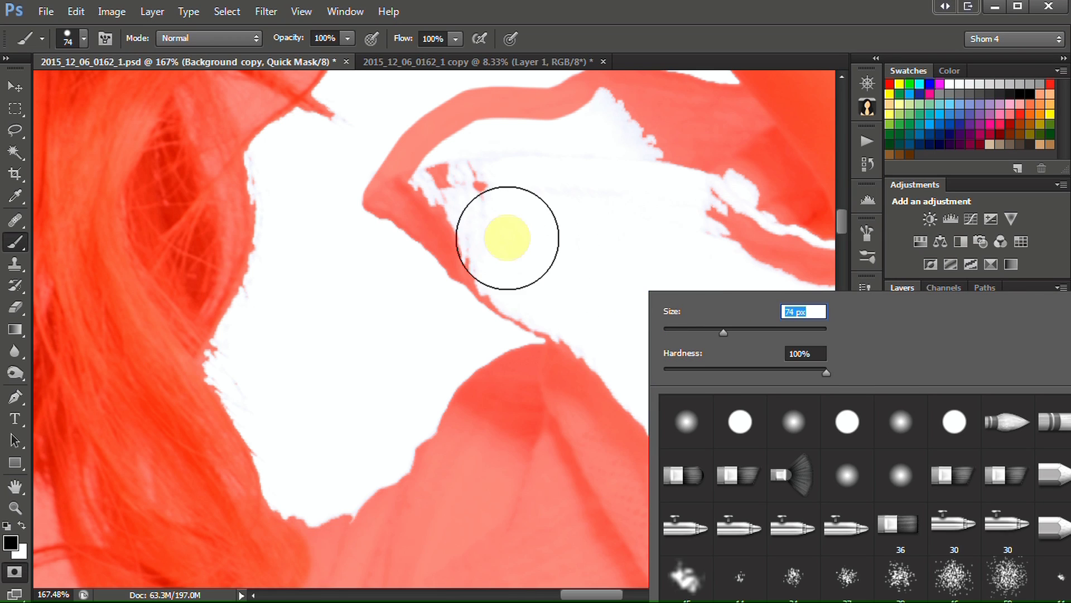
{"action": "left_click", "coordinate": [527, 260]}
{"action": "mouse_move", "coordinate": [527, 259]}
{"action": "left_mouse_down"}
{"action": "mouse_move", "coordinate": [611, 309]}
{"action": "mouse_move", "coordinate": [510, 210]}
{"action": "mouse_move", "coordinate": [453, 184]}
{"action": "mouse_move", "coordinate": [496, 160]}
{"action": "mouse_move", "coordinate": [549, 168]}
{"action": "mouse_move", "coordinate": [588, 157]}
{"action": "mouse_move", "coordinate": [623, 130]}
{"action": "mouse_move", "coordinate": [671, 175]}
{"action": "mouse_move", "coordinate": [775, 240]}
{"action": "left_mouse_up"}
{"action": "left_click_drag", "start_coordinate": [718, 291], "coordinate": [497, 227]}
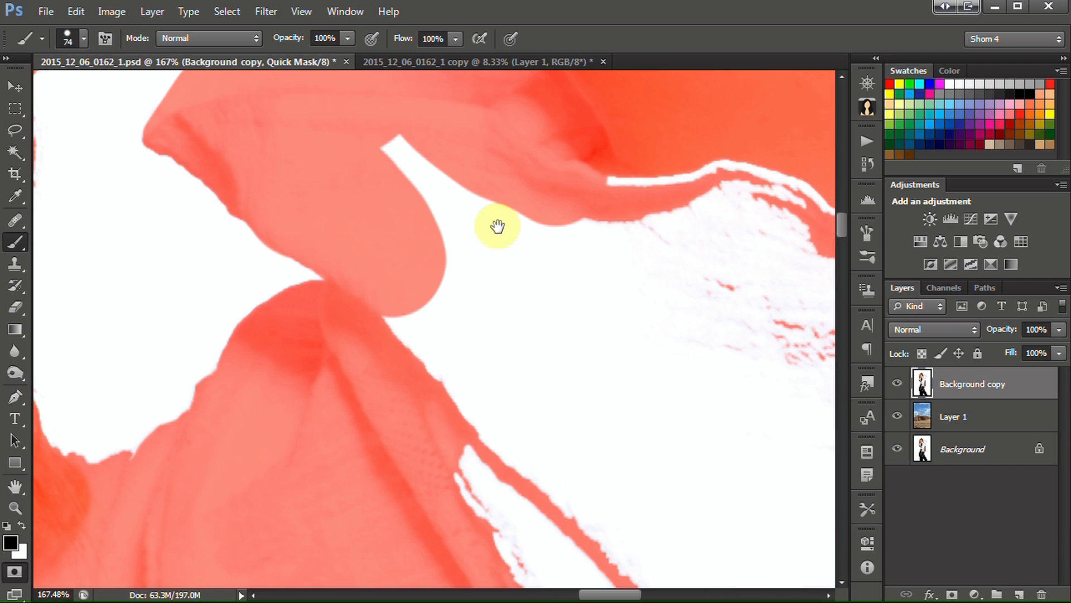
{"action": "mouse_move", "coordinate": [566, 206]}
{"action": "left_mouse_down"}
{"action": "mouse_move", "coordinate": [646, 191]}
{"action": "mouse_move", "coordinate": [385, 159]}
{"action": "mouse_move", "coordinate": [433, 323]}
{"action": "mouse_move", "coordinate": [413, 443]}
{"action": "left_mouse_up"}
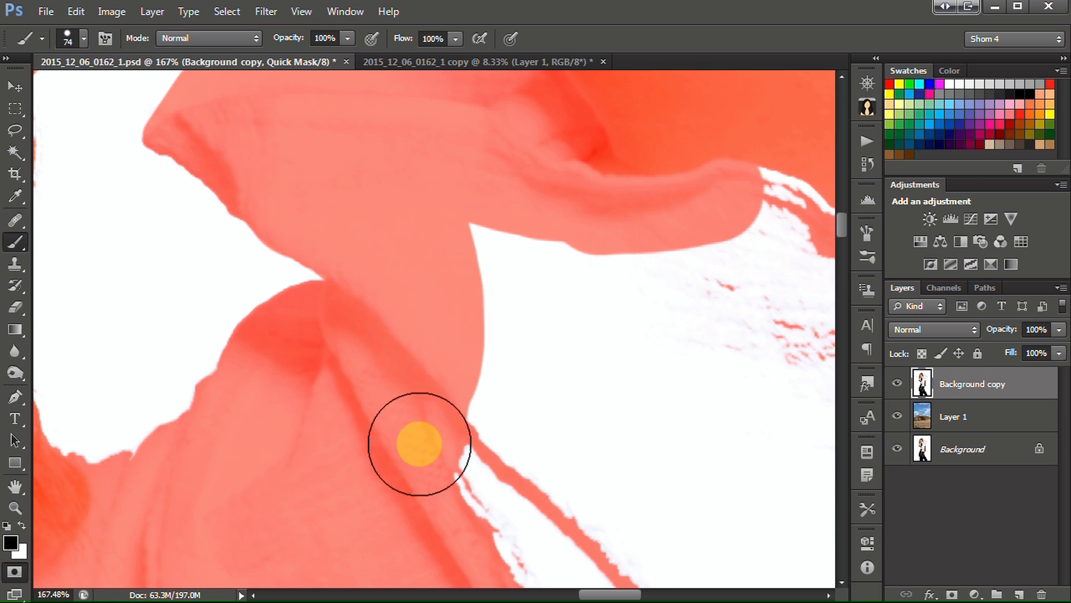
{"action": "scroll", "coordinate": [602, 383], "scroll_direction": "down", "scroll_amount": 2}
Cover the remaining unmasked sleeve and shirt areas in the quick mask, enlarging the brush to 141 px
{"action": "left_click_drag", "start_coordinate": [640, 381], "coordinate": [389, 328]}
{"action": "mouse_move", "coordinate": [271, 485]}
{"action": "left_mouse_down"}
{"action": "mouse_move", "coordinate": [402, 516]}
{"action": "mouse_move", "coordinate": [687, 546]}
{"action": "mouse_move", "coordinate": [726, 471]}
{"action": "mouse_move", "coordinate": [764, 347]}
{"action": "mouse_move", "coordinate": [495, 378]}
{"action": "left_mouse_up"}
{"action": "mouse_move", "coordinate": [564, 385]}
{"action": "left_mouse_down"}
{"action": "mouse_move", "coordinate": [617, 370]}
{"action": "mouse_move", "coordinate": [729, 265]}
{"action": "mouse_move", "coordinate": [710, 229]}
{"action": "mouse_move", "coordinate": [454, 239]}
{"action": "mouse_move", "coordinate": [552, 314]}
{"action": "mouse_move", "coordinate": [637, 305]}
{"action": "mouse_move", "coordinate": [420, 370]}
{"action": "left_mouse_up"}
{"action": "scroll", "coordinate": [426, 374], "scroll_direction": "down", "scroll_amount": 2}
{"action": "right_click", "coordinate": [431, 375]}
{"action": "left_click_drag", "start_coordinate": [508, 386], "coordinate": [547, 383]}
{"action": "mouse_move", "coordinate": [275, 335]}
{"action": "left_mouse_down"}
{"action": "mouse_move", "coordinate": [180, 465]}
{"action": "mouse_move", "coordinate": [260, 321]}
{"action": "mouse_move", "coordinate": [358, 290]}
{"action": "mouse_move", "coordinate": [279, 450]}
{"action": "mouse_move", "coordinate": [351, 420]}
{"action": "mouse_move", "coordinate": [395, 307]}
{"action": "mouse_move", "coordinate": [435, 385]}
{"action": "mouse_move", "coordinate": [411, 470]}
{"action": "mouse_move", "coordinate": [489, 399]}
{"action": "mouse_move", "coordinate": [488, 340]}
{"action": "mouse_move", "coordinate": [361, 430]}
{"action": "mouse_move", "coordinate": [334, 495]}
{"action": "left_mouse_up"}
{"action": "scroll", "coordinate": [335, 495], "scroll_direction": "down", "scroll_amount": 8}
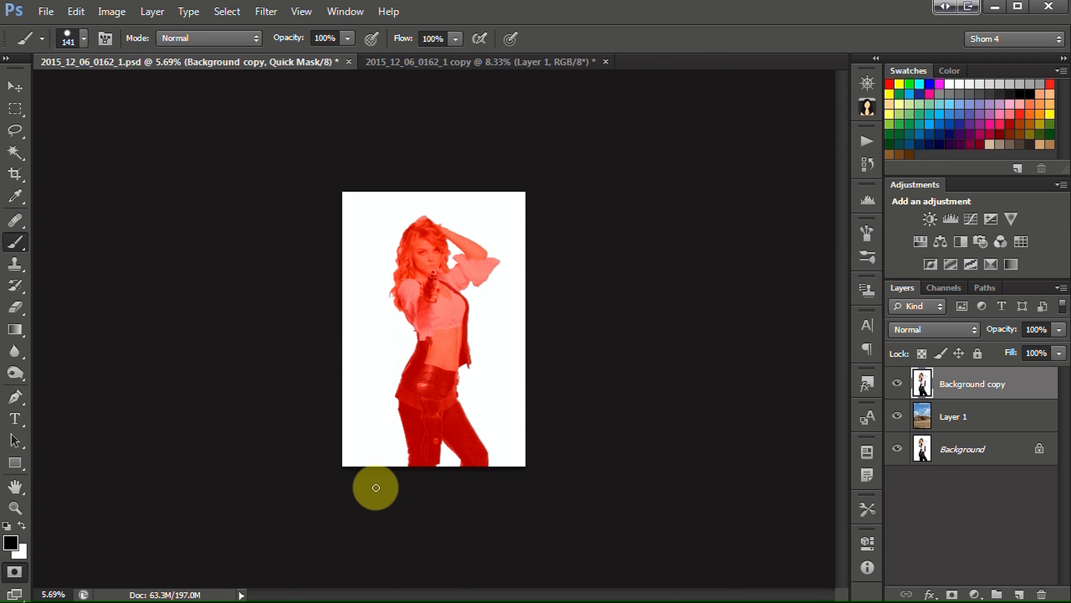
Exit Quick Mask and invert the selection so that the woman is selected instead of the backdrop
{"action": "scroll", "coordinate": [376, 487], "scroll_direction": "up", "scroll_amount": 4}
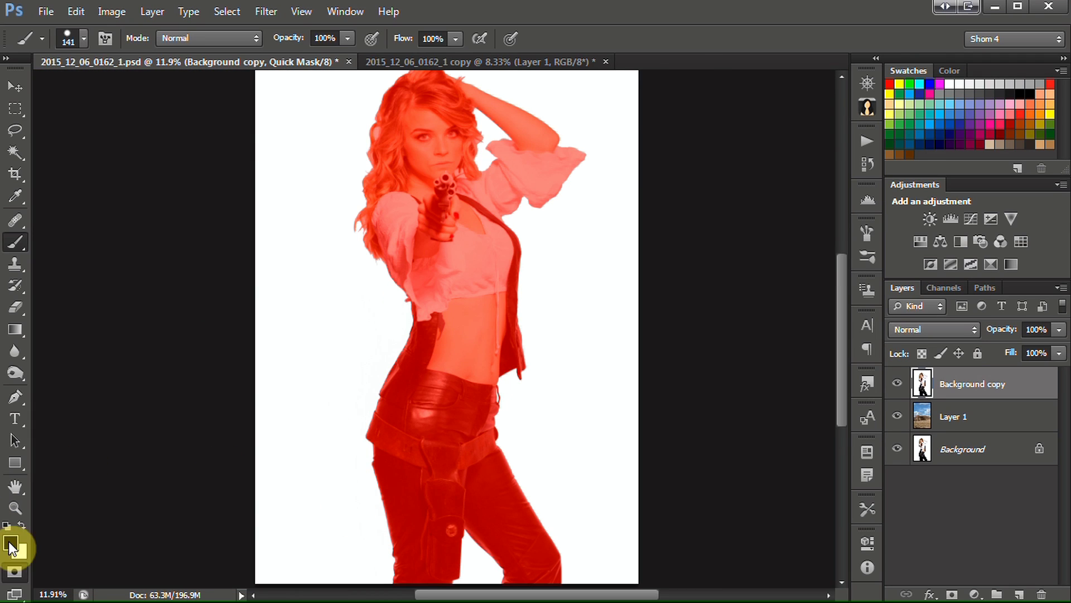
{"action": "left_click", "coordinate": [21, 577]}
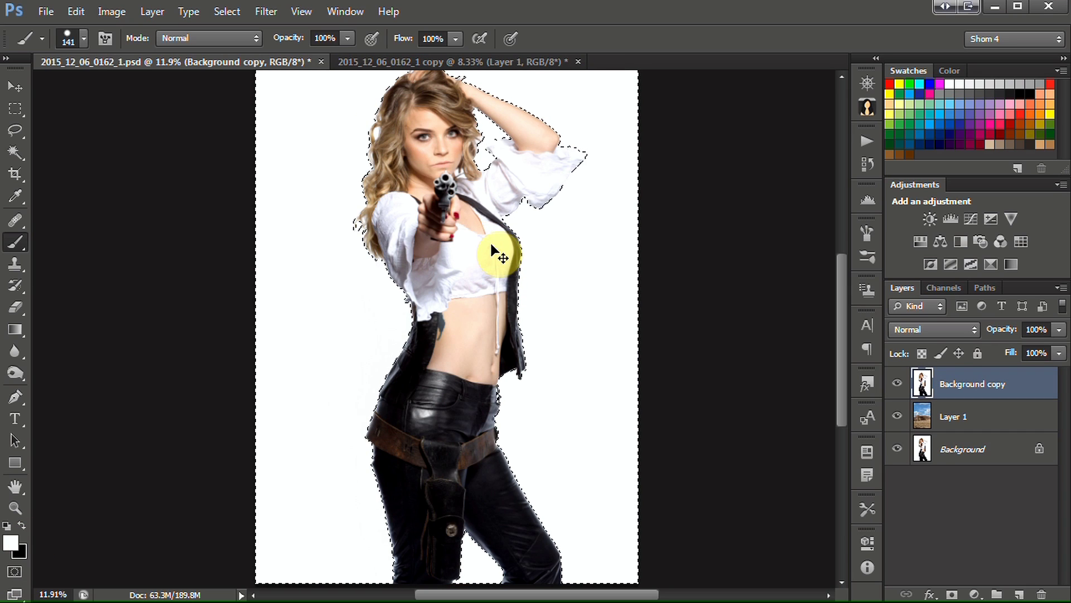
{"action": "key", "text": "ctrl+shift+i"}
{"action": "scroll", "coordinate": [492, 245], "scroll_direction": "up", "scroll_amount": 5}
{"action": "scroll", "coordinate": [492, 245], "scroll_direction": "down", "scroll_amount": 5}
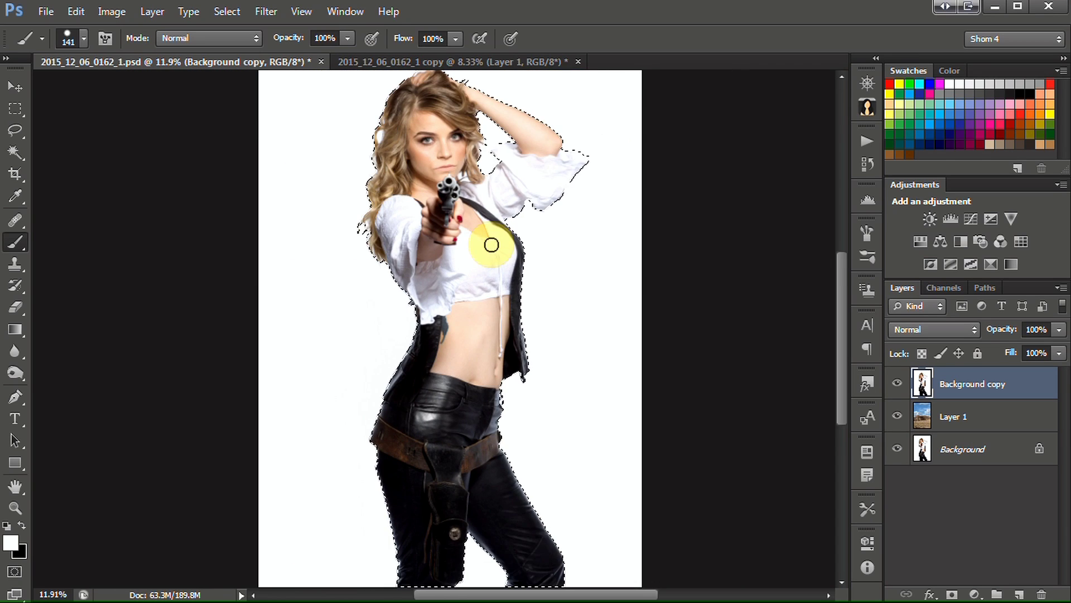
Add a layer mask to the Background copy layer from the selection of the woman
{"action": "left_click", "coordinate": [955, 595]}
{"action": "key", "text": "ctrl+0"}
{"action": "scroll", "coordinate": [392, 186], "scroll_direction": "up", "scroll_amount": 16}
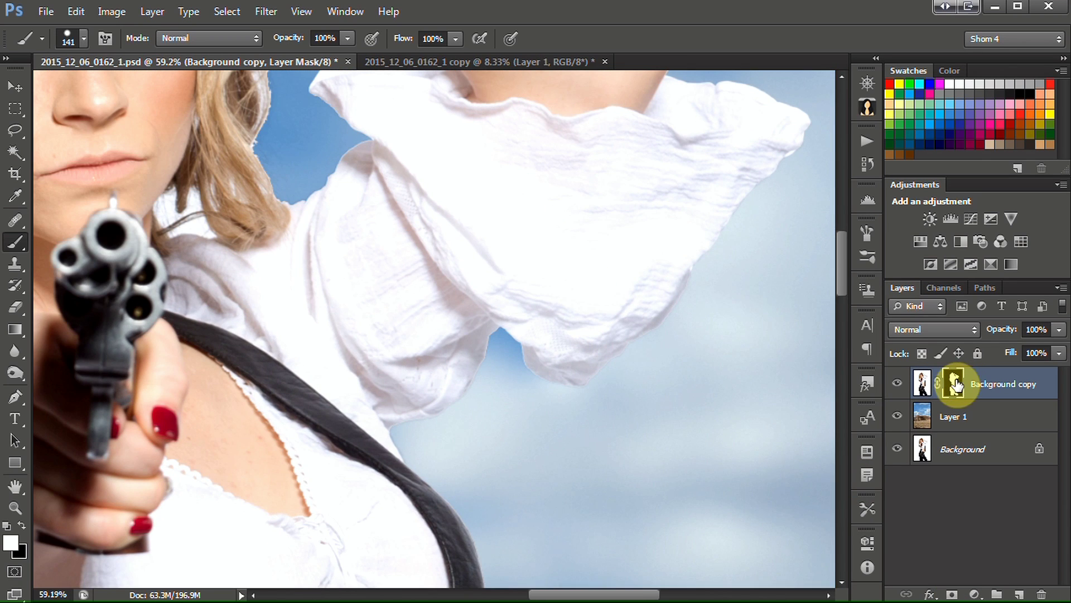
Refine the layer mask's edge with Feather 1.6 px, Contrast 6% and Shift Edge -58%, output to the layer mask
{"action": "double_click", "coordinate": [955, 384]}
{"action": "left_click", "coordinate": [775, 499]}
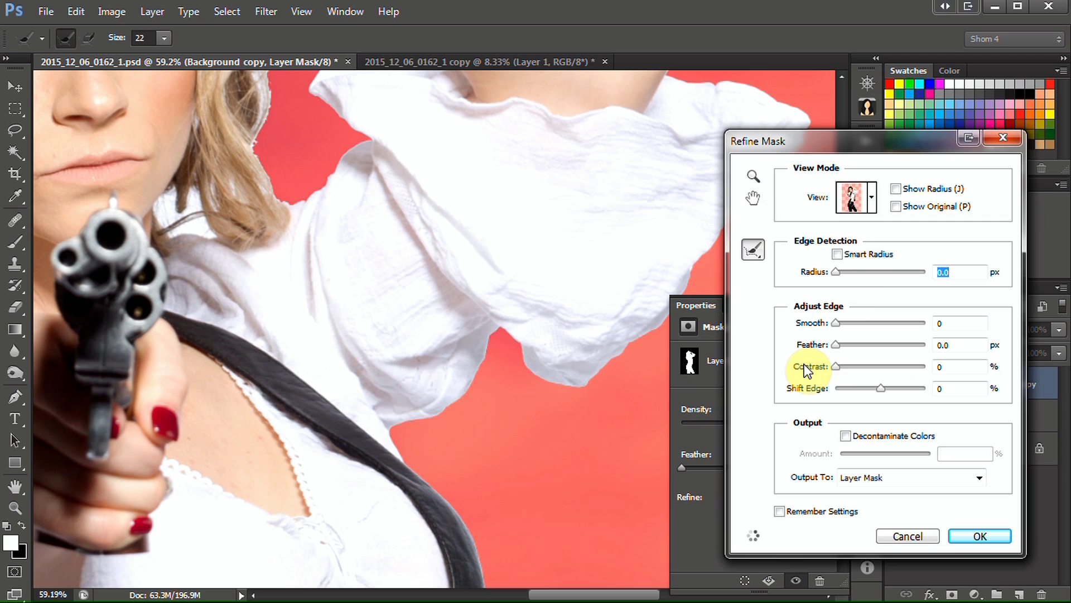
{"action": "left_click_drag", "start_coordinate": [852, 343], "coordinate": [856, 386]}
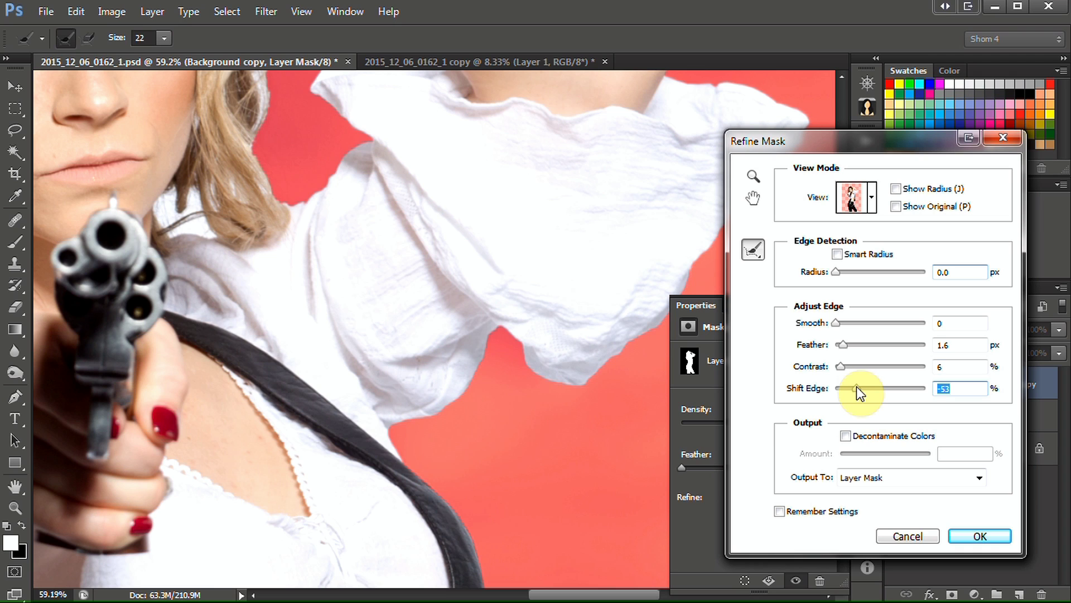
{"action": "key", "text": "Down"}
{"action": "key", "text": "Down"}
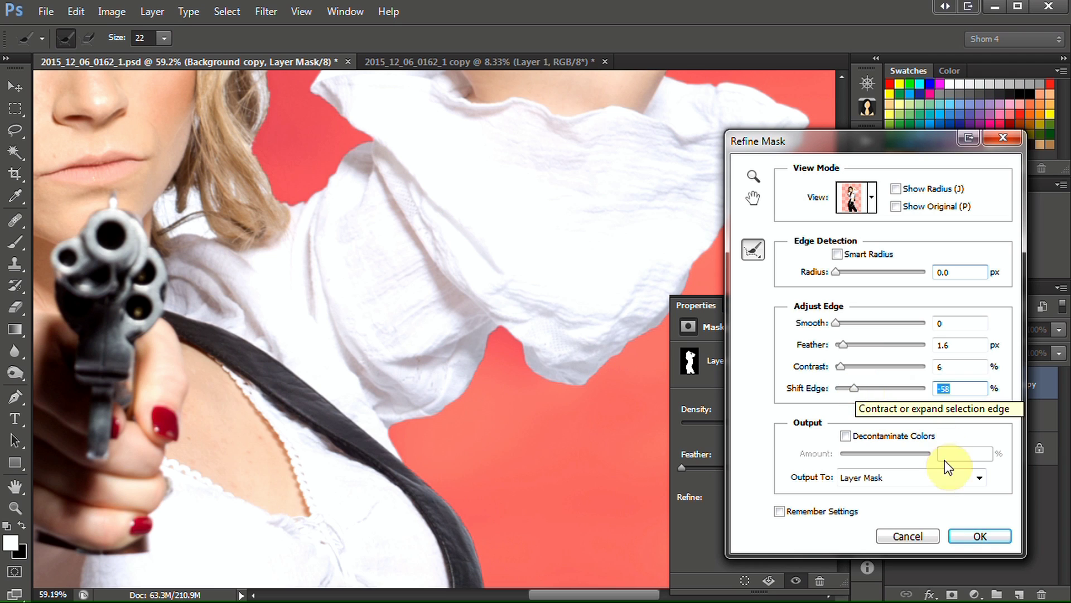
{"action": "left_click", "coordinate": [962, 537]}
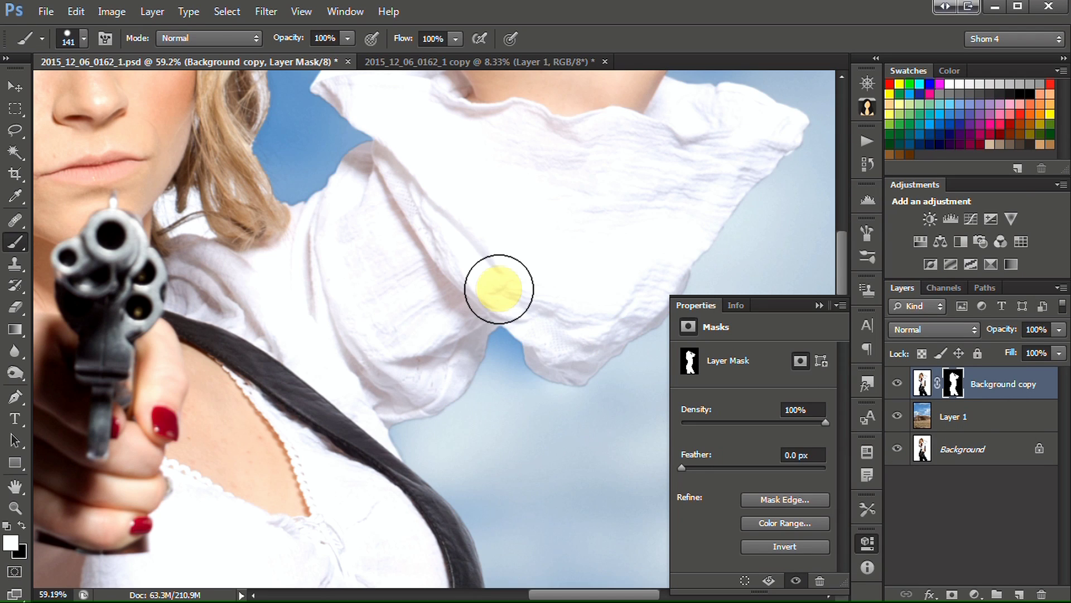
Select the enclosed white gaps between the hair strands with the Magic Wand and remove them from the layer mask
{"action": "scroll", "coordinate": [499, 289], "scroll_direction": "down", "scroll_amount": 5}
{"action": "scroll", "coordinate": [496, 287], "scroll_direction": "up", "scroll_amount": 4}
{"action": "scroll", "coordinate": [427, 276], "scroll_direction": "down", "scroll_amount": 4}
{"action": "scroll", "coordinate": [299, 203], "scroll_direction": "up", "scroll_amount": 4}
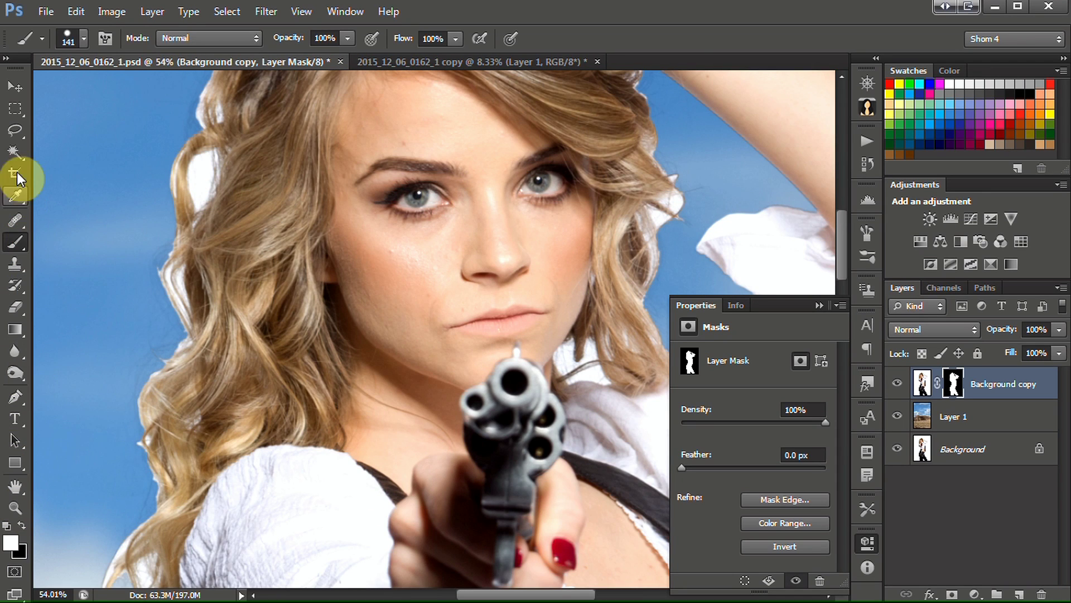
{"action": "left_click", "coordinate": [16, 153]}
{"action": "left_click", "coordinate": [208, 176]}
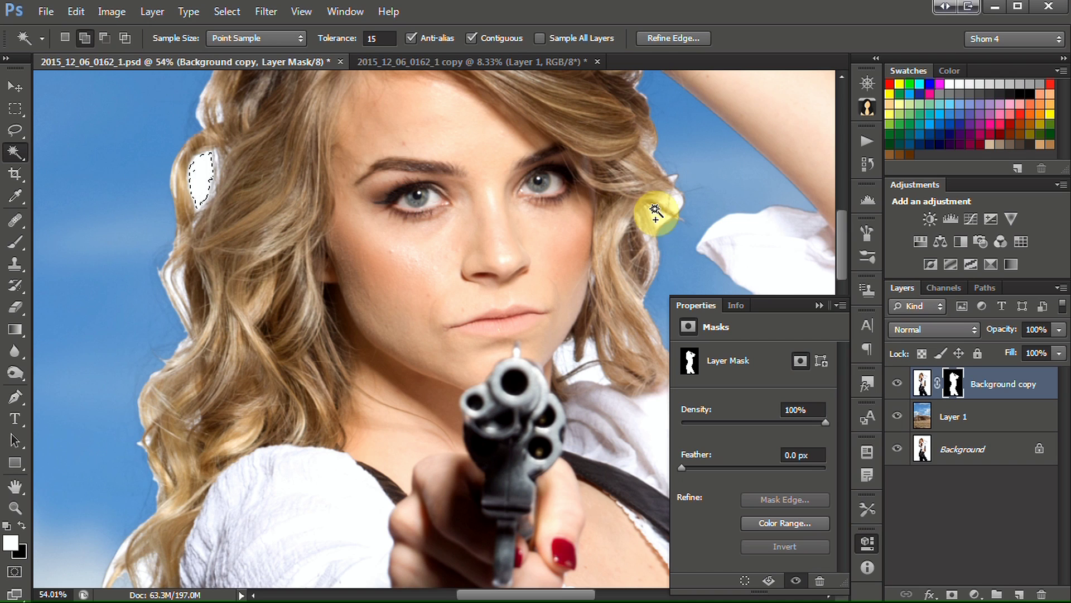
{"action": "left_click", "coordinate": [675, 202]}
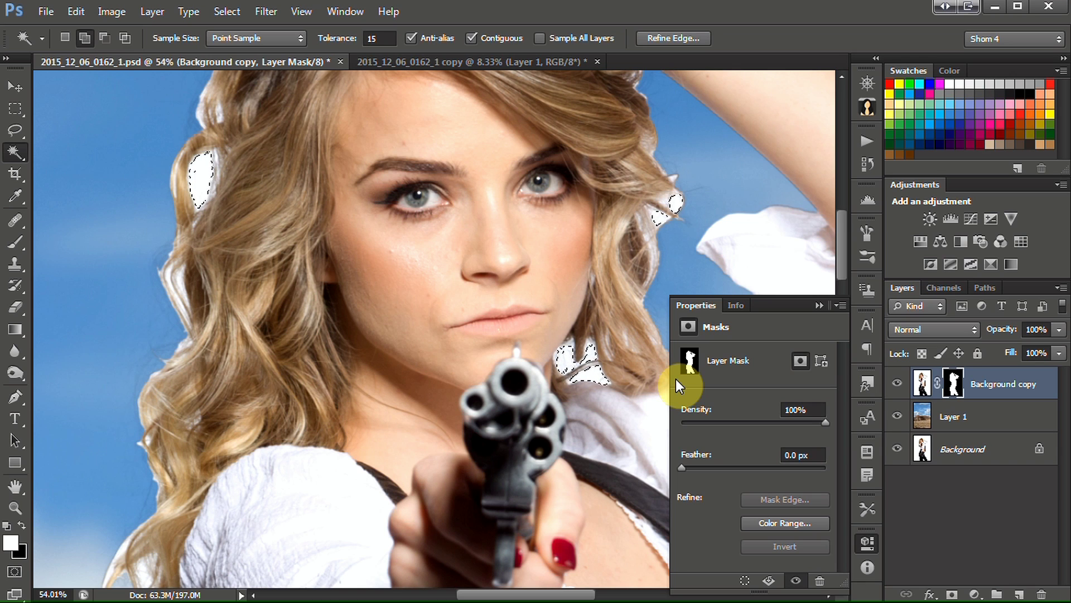
{"action": "key", "text": "Delete"}
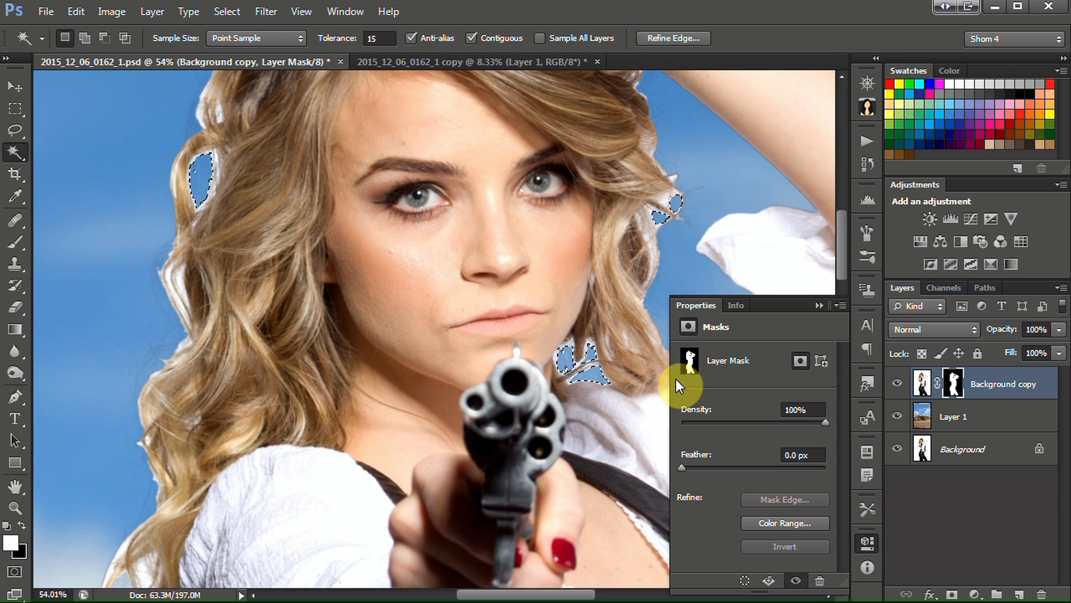
Check the cleared hair gaps against the sky and deselect them
{"action": "scroll", "coordinate": [614, 366], "scroll_direction": "down", "scroll_amount": 5}
{"action": "scroll", "coordinate": [598, 362], "scroll_direction": "up", "scroll_amount": 5}
{"action": "scroll", "coordinate": [631, 335], "scroll_direction": "down", "scroll_amount": 7}
{"action": "scroll", "coordinate": [642, 319], "scroll_direction": "up", "scroll_amount": 6}
{"action": "scroll", "coordinate": [530, 359], "scroll_direction": "up", "scroll_amount": 2}
{"action": "scroll", "coordinate": [469, 364], "scroll_direction": "down", "scroll_amount": 3}
{"action": "scroll", "coordinate": [630, 291], "scroll_direction": "up", "scroll_amount": 6}
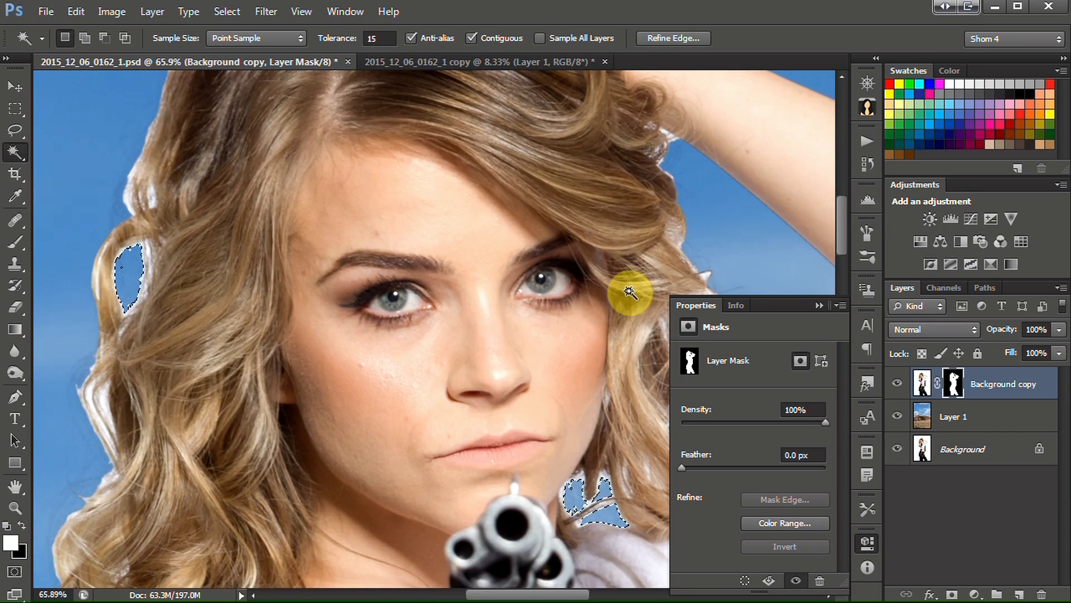
{"action": "key", "text": "ctrl+d"}
Open Refine Mask, set the refine brush size to 147, and brush the hair's outer edge from the crown to the curl gap
{"action": "left_click_drag", "start_coordinate": [558, 299], "coordinate": [637, 267]}
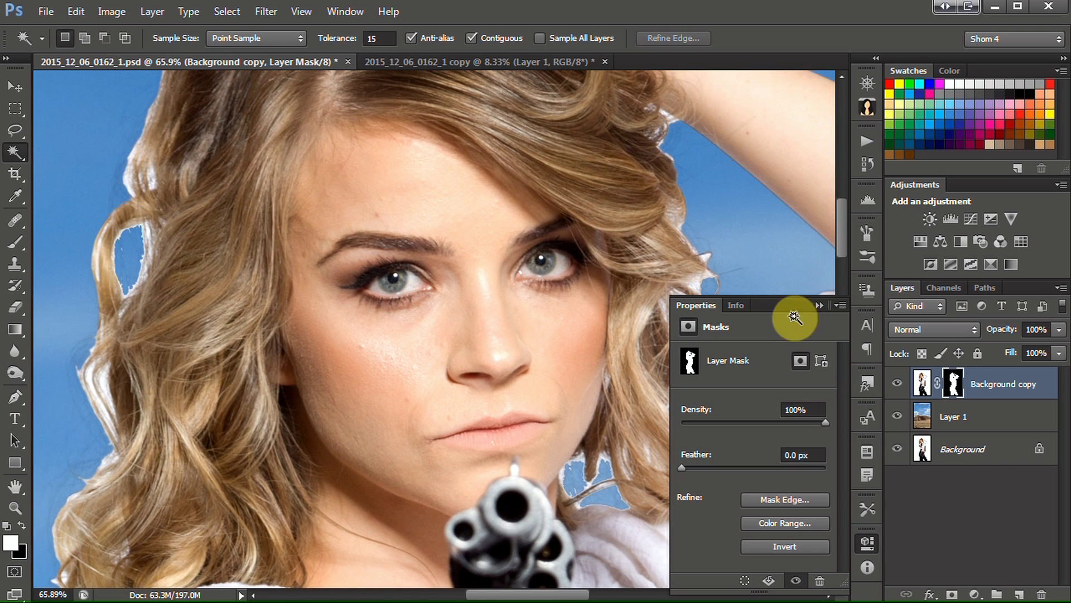
{"action": "left_click", "coordinate": [794, 499]}
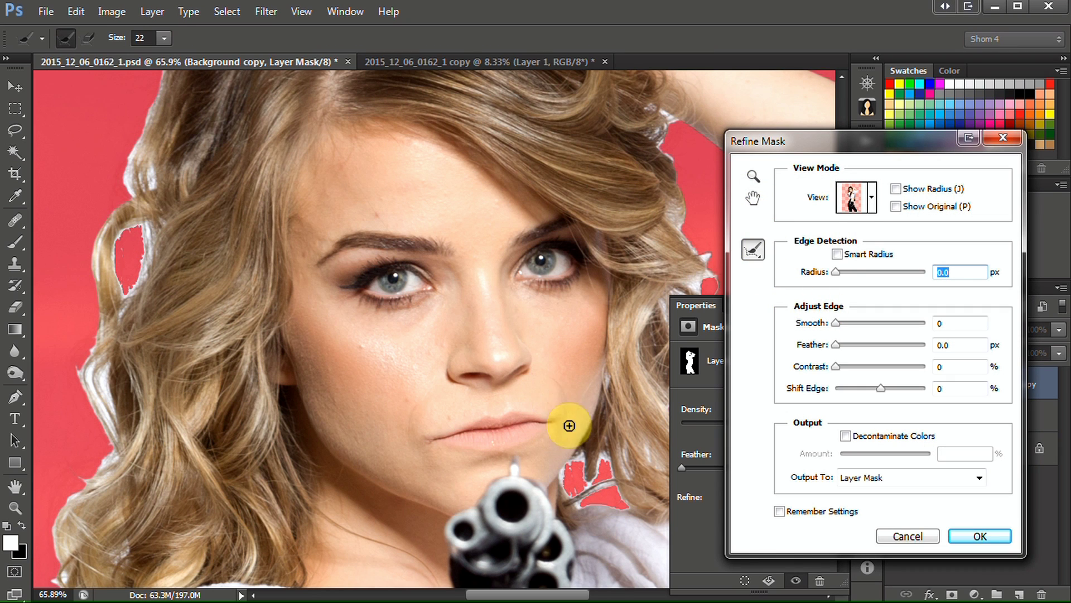
{"action": "left_click_drag", "start_coordinate": [335, 297], "coordinate": [530, 450]}
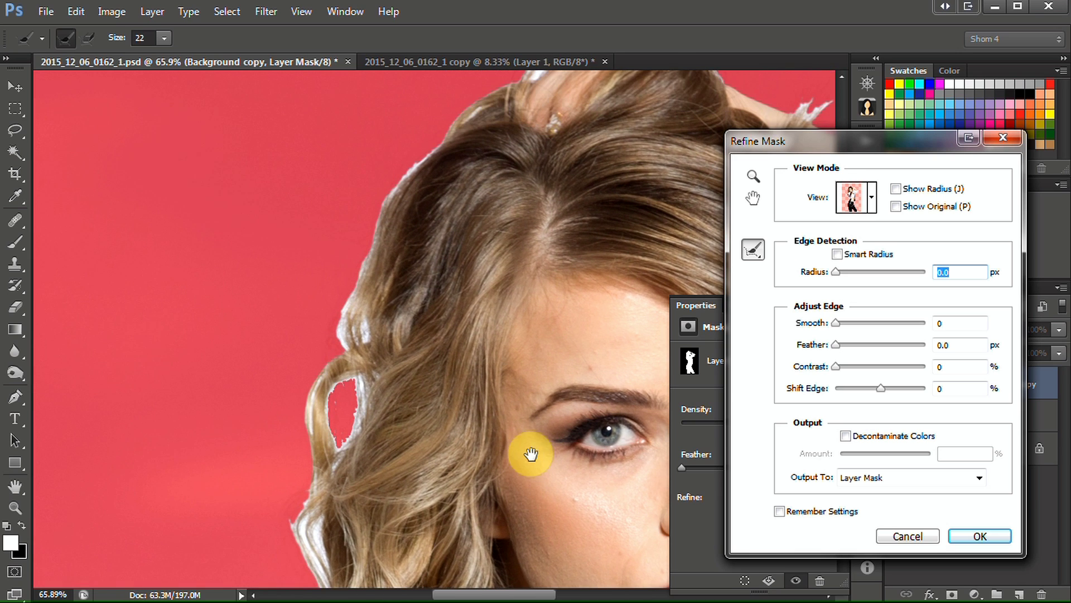
{"action": "left_click_drag", "start_coordinate": [113, 45], "coordinate": [215, 55]}
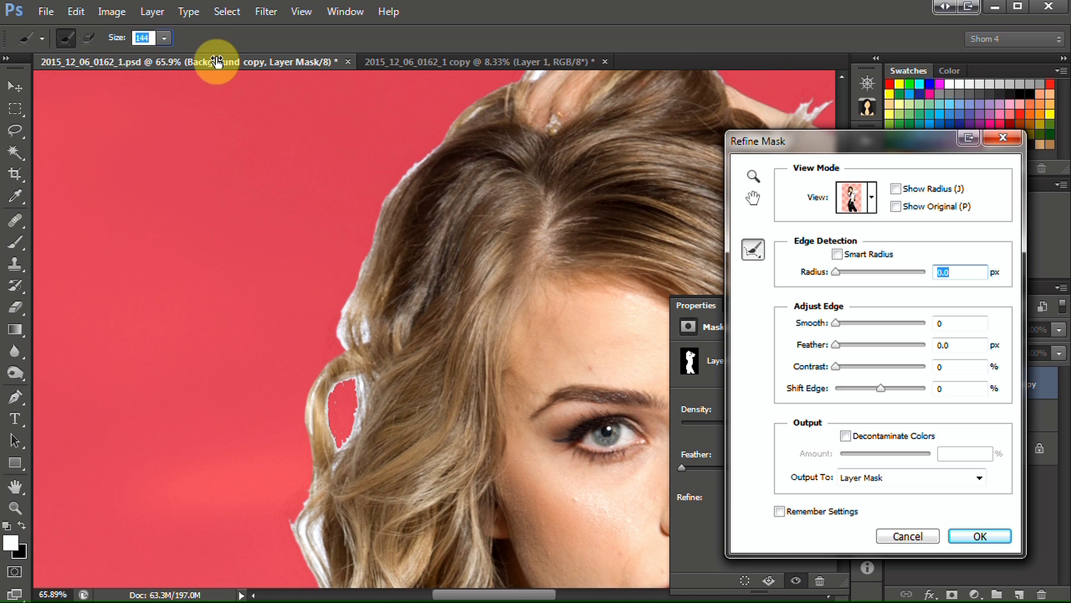
{"action": "mouse_move", "coordinate": [471, 97]}
{"action": "left_mouse_down"}
{"action": "mouse_move", "coordinate": [372, 179]}
{"action": "mouse_move", "coordinate": [356, 275]}
{"action": "mouse_move", "coordinate": [360, 352]}
{"action": "mouse_move", "coordinate": [350, 403]}
{"action": "mouse_move", "coordinate": [323, 450]}
{"action": "mouse_move", "coordinate": [338, 289]}
{"action": "left_mouse_up"}
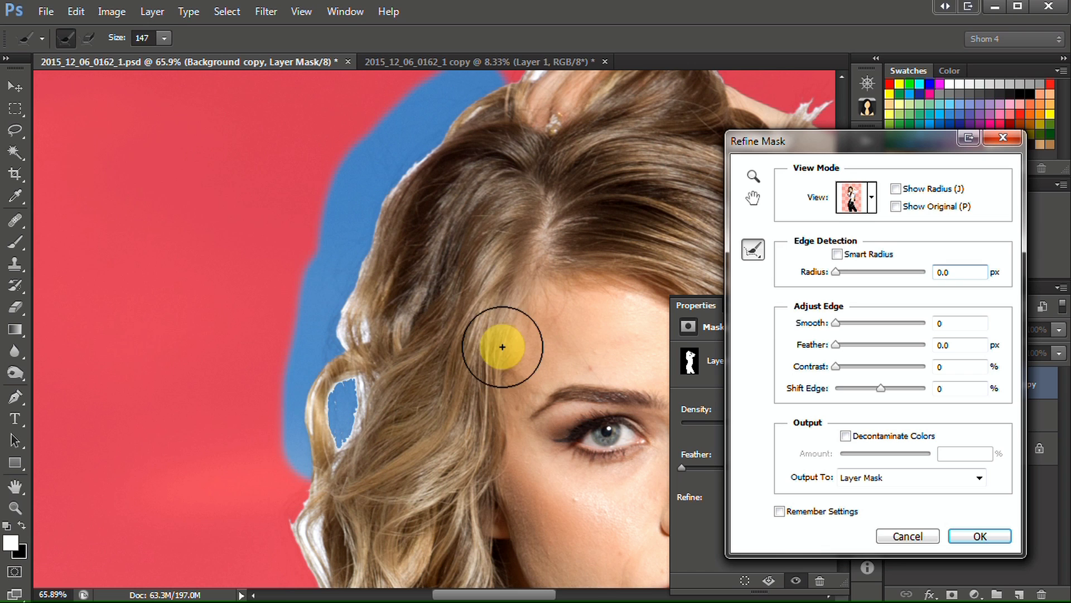
Brush the refine radius down the hair's outer edge to the ends beside the shoulder, and apply the refinement to the layer mask
{"action": "key", "text": "space"}
{"action": "left_click_drag", "start_coordinate": [418, 447], "coordinate": [484, 154]}
{"action": "mouse_move", "coordinate": [380, 168]}
{"action": "left_mouse_down"}
{"action": "mouse_move", "coordinate": [394, 311]}
{"action": "mouse_move", "coordinate": [344, 363]}
{"action": "mouse_move", "coordinate": [342, 472]}
{"action": "mouse_move", "coordinate": [318, 502]}
{"action": "mouse_move", "coordinate": [347, 471]}
{"action": "left_mouse_up"}
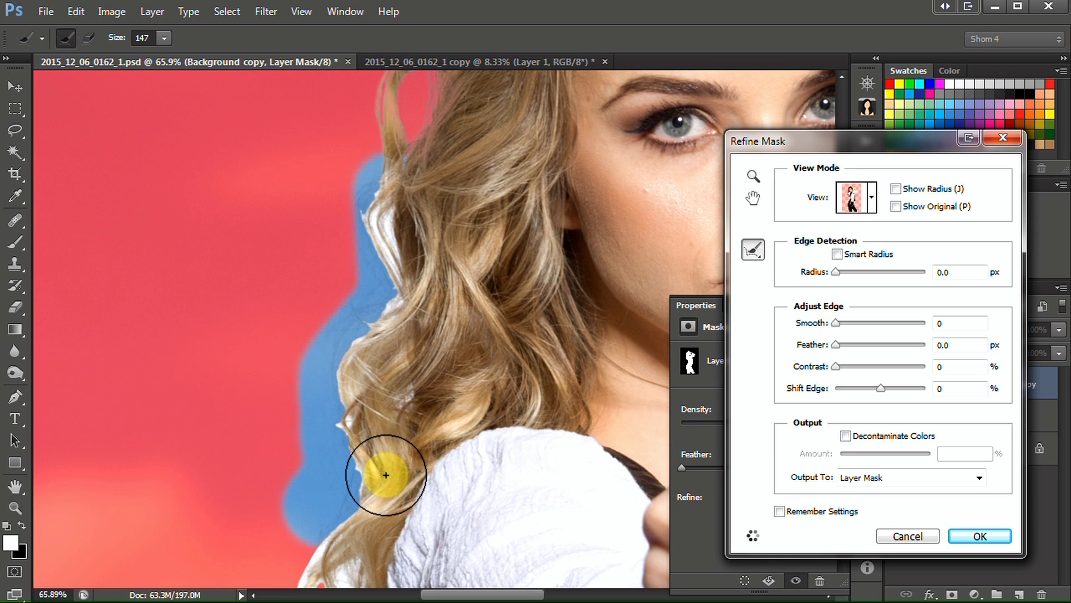
{"action": "key", "text": "space"}
{"action": "mouse_move", "coordinate": [350, 475]}
{"action": "left_mouse_down"}
{"action": "mouse_move", "coordinate": [412, 242]}
{"action": "mouse_move", "coordinate": [359, 405]}
{"action": "mouse_move", "coordinate": [385, 380]}
{"action": "mouse_move", "coordinate": [406, 396]}
{"action": "mouse_move", "coordinate": [420, 494]}
{"action": "mouse_move", "coordinate": [492, 577]}
{"action": "left_mouse_up"}
{"action": "left_click", "coordinate": [380, 271]}
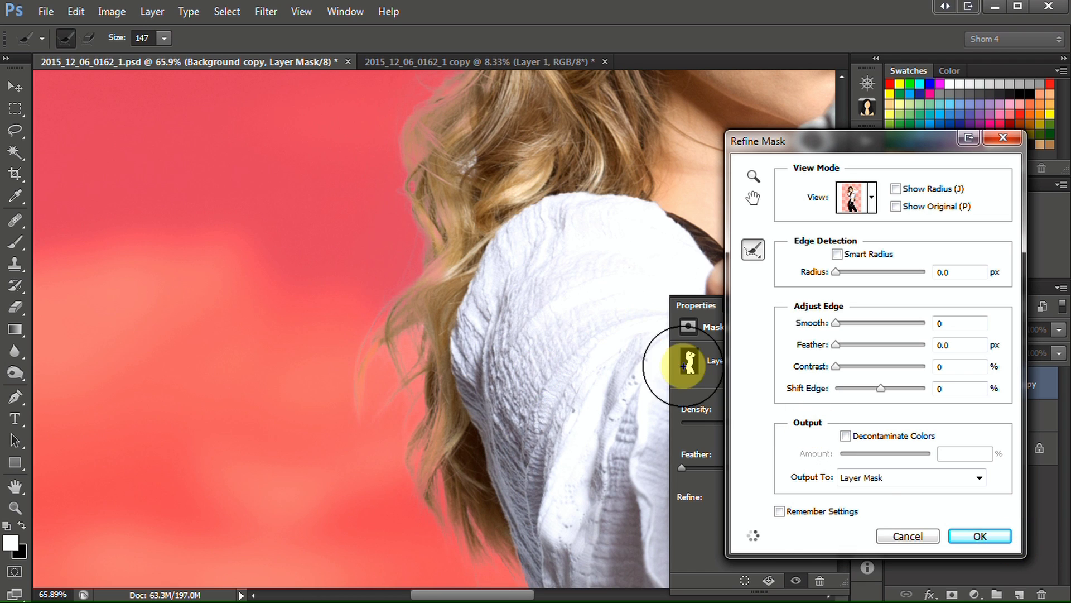
{"action": "left_click", "coordinate": [980, 536]}
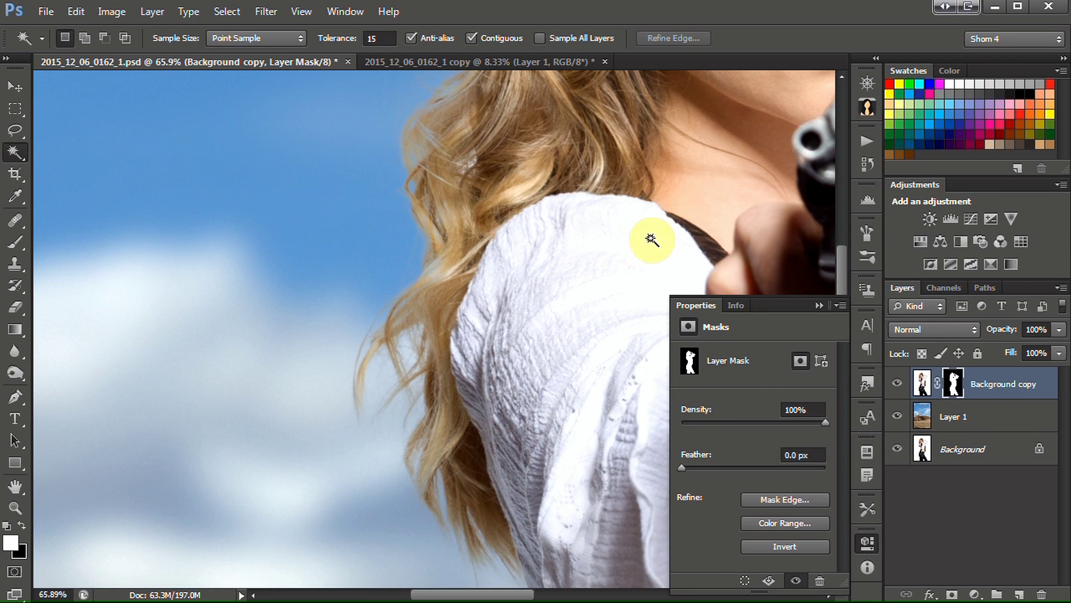
Reopen Refine Mask, reduce the refine brush size to 91, and brush the hair edge facing the raised sleeve
{"action": "left_click_drag", "start_coordinate": [663, 209], "coordinate": [327, 320]}
{"action": "left_click_drag", "start_coordinate": [522, 234], "coordinate": [433, 317]}
{"action": "left_click", "coordinate": [611, 392]}
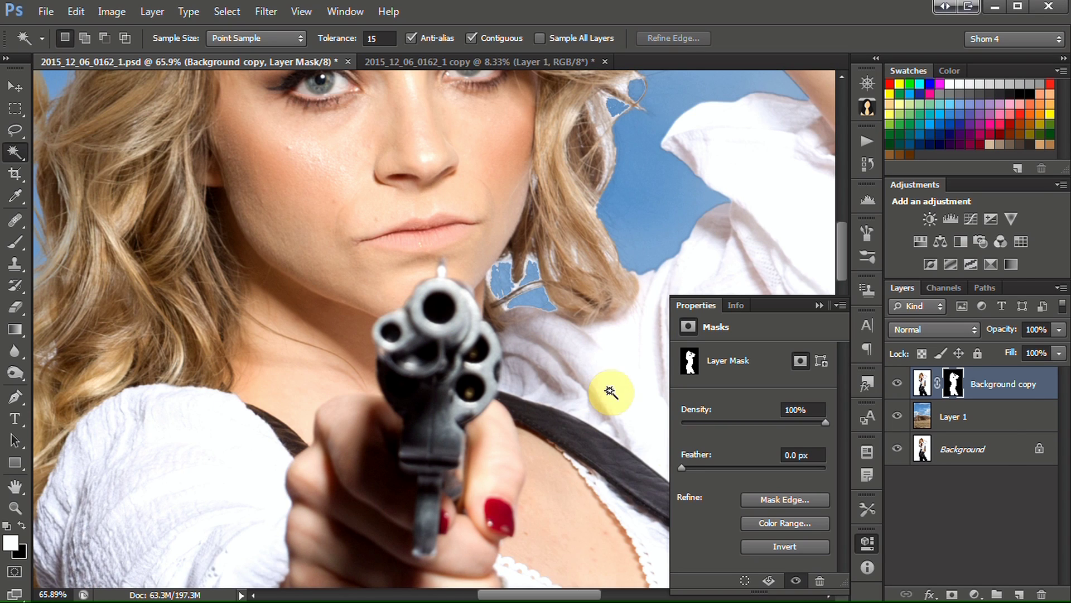
{"action": "left_click", "coordinate": [759, 500]}
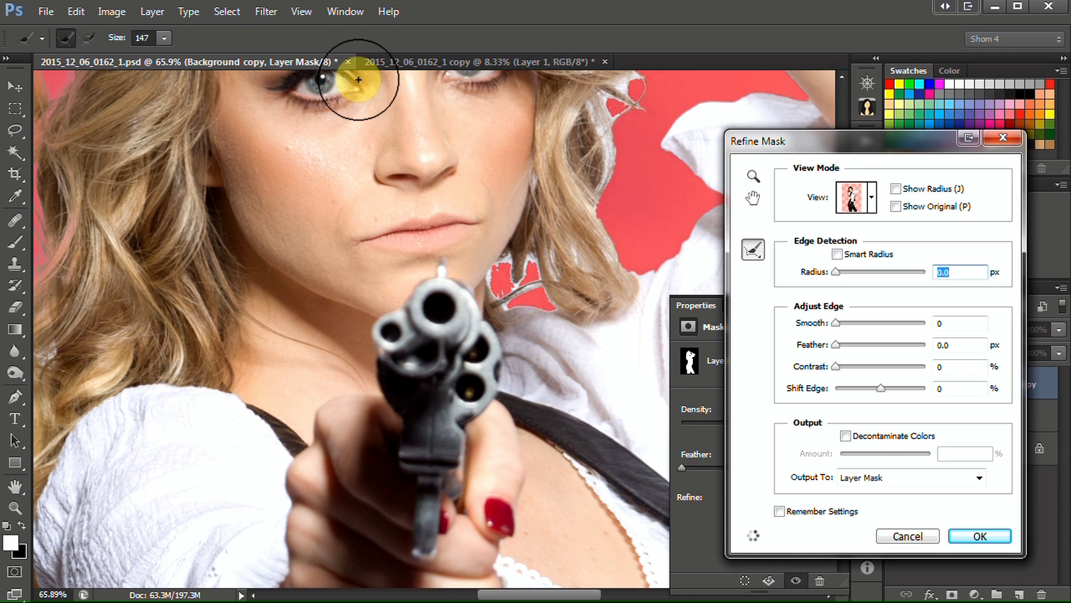
{"action": "left_click_drag", "start_coordinate": [117, 45], "coordinate": [77, 47]}
{"action": "mouse_move", "coordinate": [626, 258]}
{"action": "left_mouse_down"}
{"action": "mouse_move", "coordinate": [597, 176]}
{"action": "mouse_move", "coordinate": [606, 92]}
{"action": "left_mouse_up"}
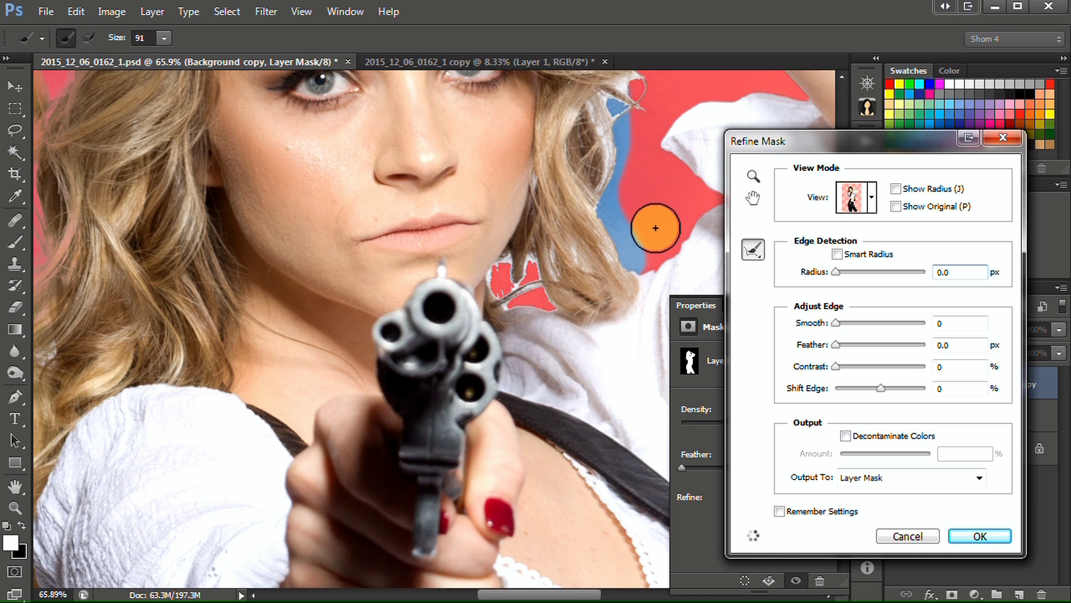
Brush the refine radius over the stray curls below the raised arm and the white wisp on the arm's upper edge
{"action": "left_click_drag", "start_coordinate": [640, 196], "coordinate": [619, 359]}
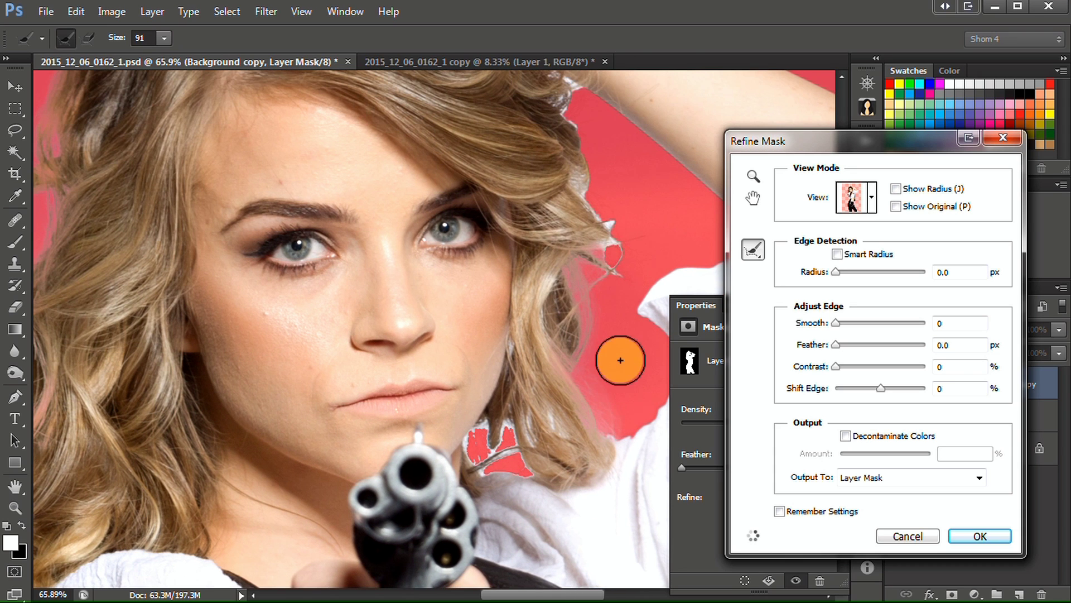
{"action": "mouse_move", "coordinate": [610, 277]}
{"action": "left_mouse_down"}
{"action": "mouse_move", "coordinate": [612, 228]}
{"action": "mouse_move", "coordinate": [557, 79]}
{"action": "left_mouse_up"}
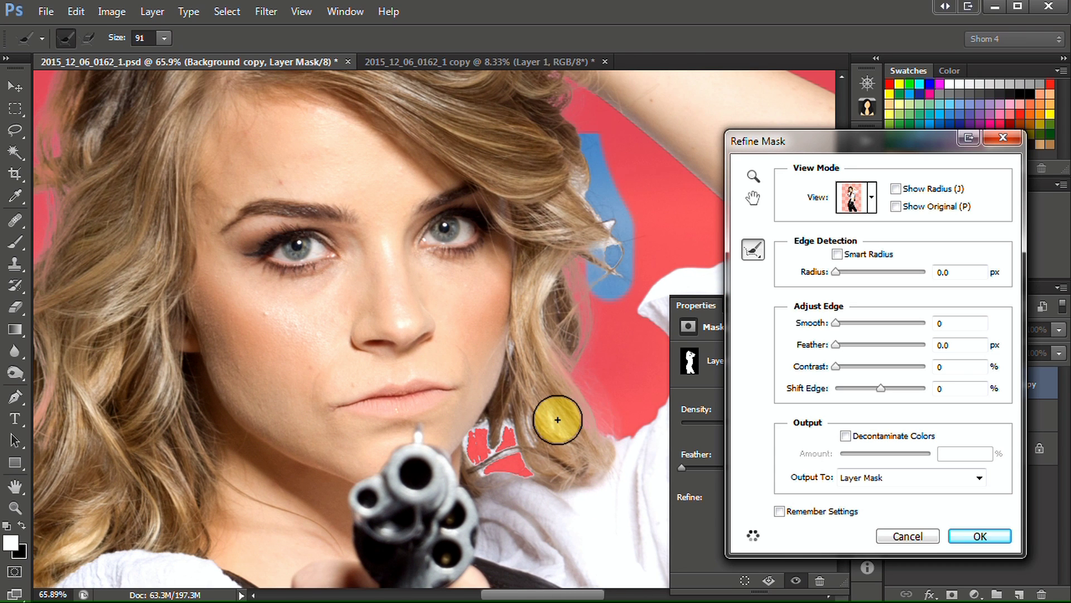
{"action": "scroll", "coordinate": [584, 502], "scroll_direction": "up", "scroll_amount": 5}
{"action": "left_click_drag", "start_coordinate": [551, 213], "coordinate": [528, 204]}
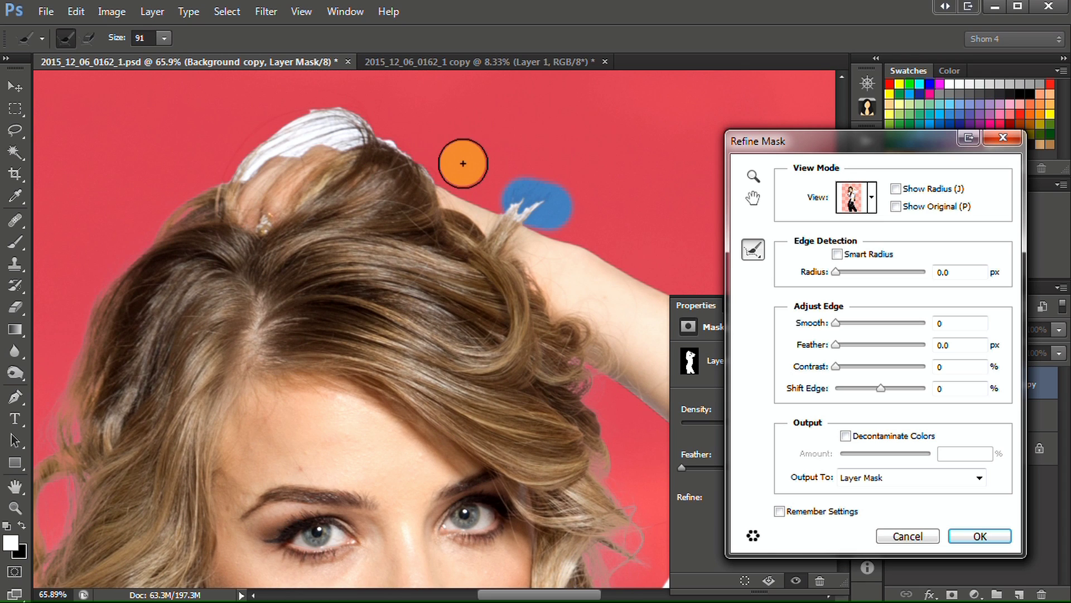
Brush the refine radius around the white sleeve patch and hair at the crown, and apply the refinement to the layer mask
{"action": "mouse_move", "coordinate": [437, 154]}
{"action": "left_mouse_down"}
{"action": "mouse_move", "coordinate": [398, 136]}
{"action": "mouse_move", "coordinate": [333, 113]}
{"action": "mouse_move", "coordinate": [351, 132]}
{"action": "mouse_move", "coordinate": [306, 127]}
{"action": "mouse_move", "coordinate": [241, 151]}
{"action": "mouse_move", "coordinate": [153, 231]}
{"action": "left_mouse_up"}
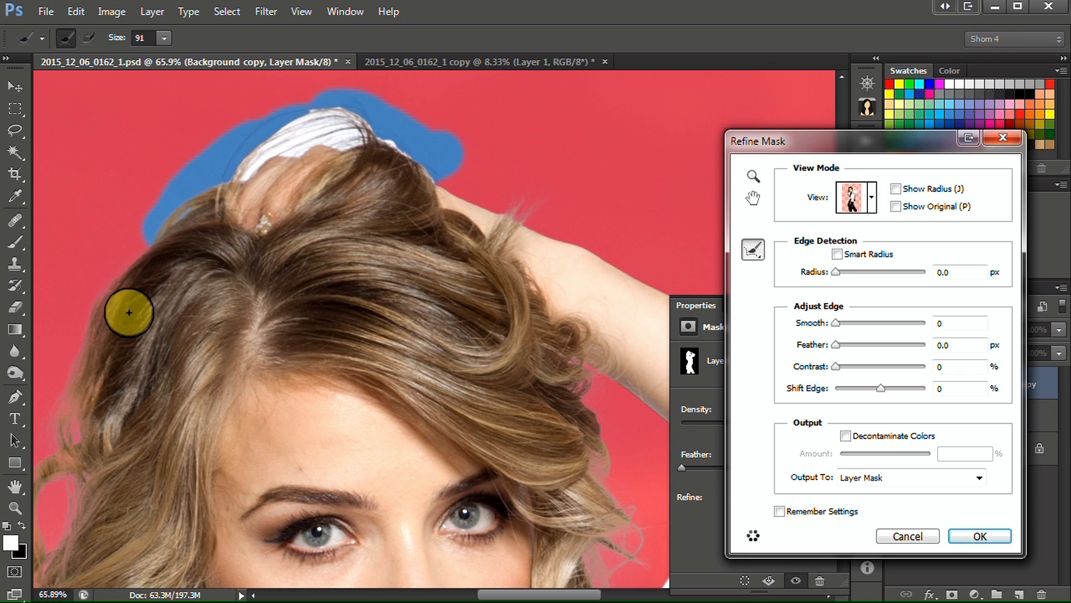
{"action": "mouse_move", "coordinate": [305, 147]}
{"action": "left_mouse_down"}
{"action": "mouse_move", "coordinate": [261, 145]}
{"action": "mouse_move", "coordinate": [239, 180]}
{"action": "left_mouse_up"}
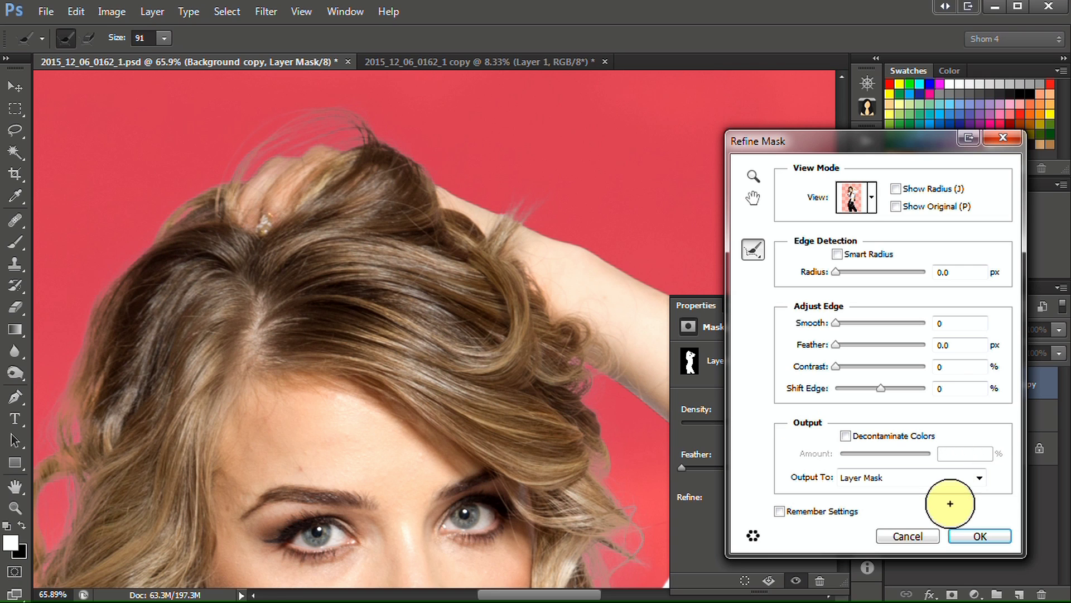
{"action": "left_click", "coordinate": [970, 530]}
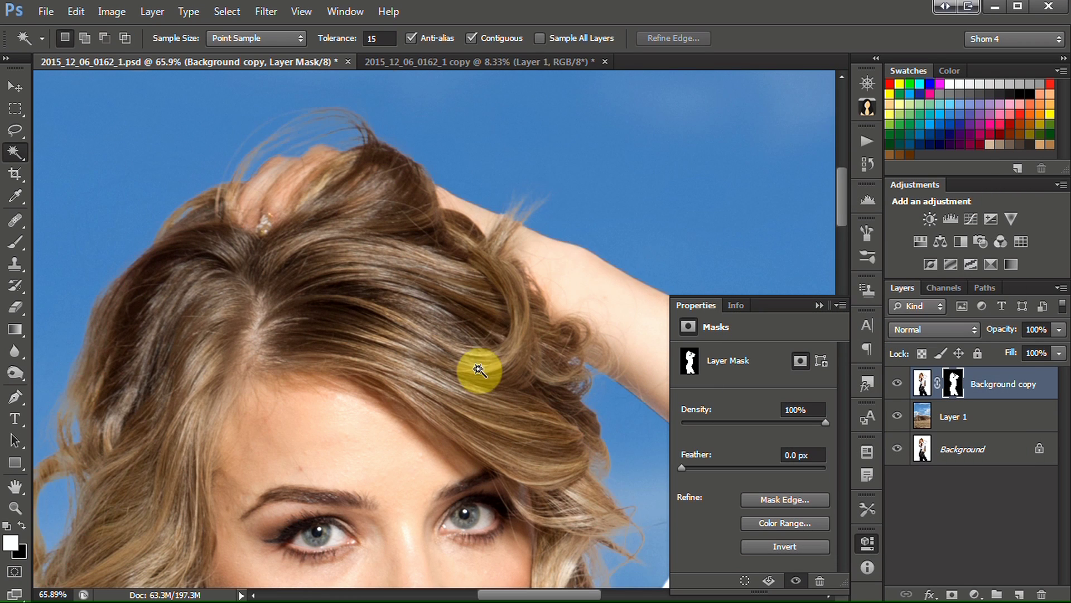
Reopen Refine Mask, set the refine brush size to 34, and try refining the small hair gap beside the jaw
{"action": "scroll", "coordinate": [478, 366], "scroll_direction": "up", "scroll_amount": 3}
{"action": "left_click_drag", "start_coordinate": [519, 406], "coordinate": [384, 45]}
{"action": "left_click_drag", "start_coordinate": [542, 446], "coordinate": [501, 220]}
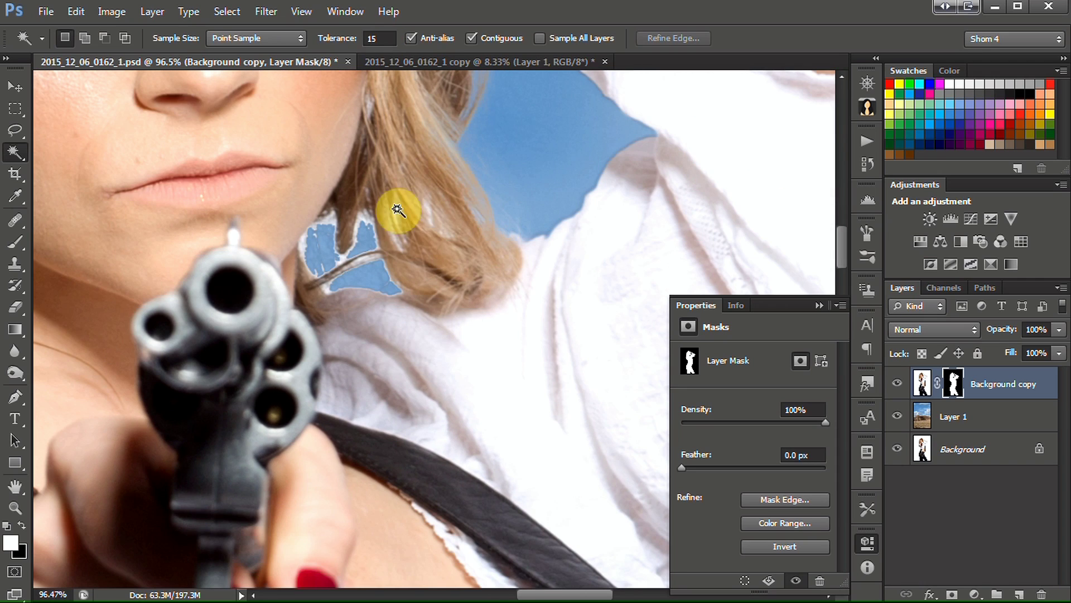
{"action": "left_click", "coordinate": [784, 501]}
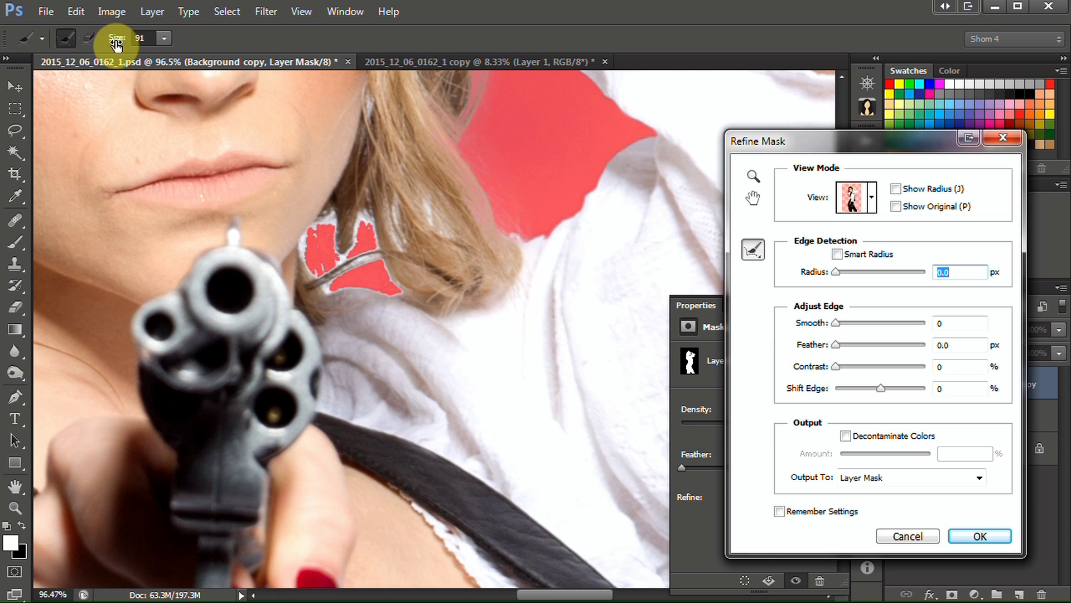
{"action": "left_click_drag", "start_coordinate": [116, 45], "coordinate": [85, 44]}
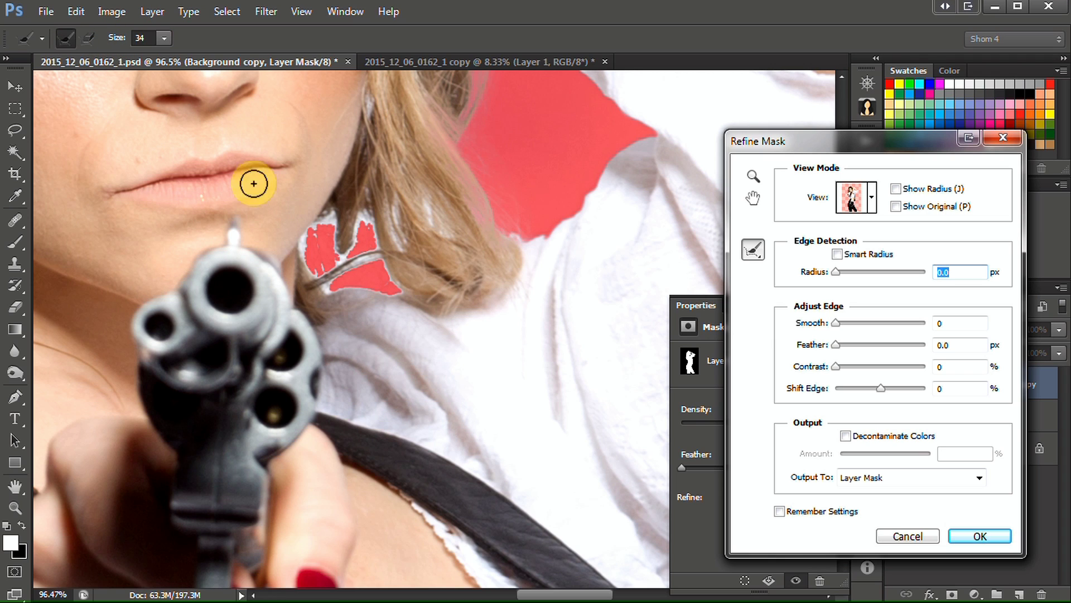
{"action": "mouse_move", "coordinate": [367, 237]}
{"action": "left_mouse_down"}
{"action": "mouse_move", "coordinate": [366, 219]}
{"action": "mouse_move", "coordinate": [339, 246]}
{"action": "mouse_move", "coordinate": [334, 220]}
{"action": "mouse_move", "coordinate": [306, 244]}
{"action": "mouse_move", "coordinate": [316, 282]}
{"action": "left_mouse_up"}
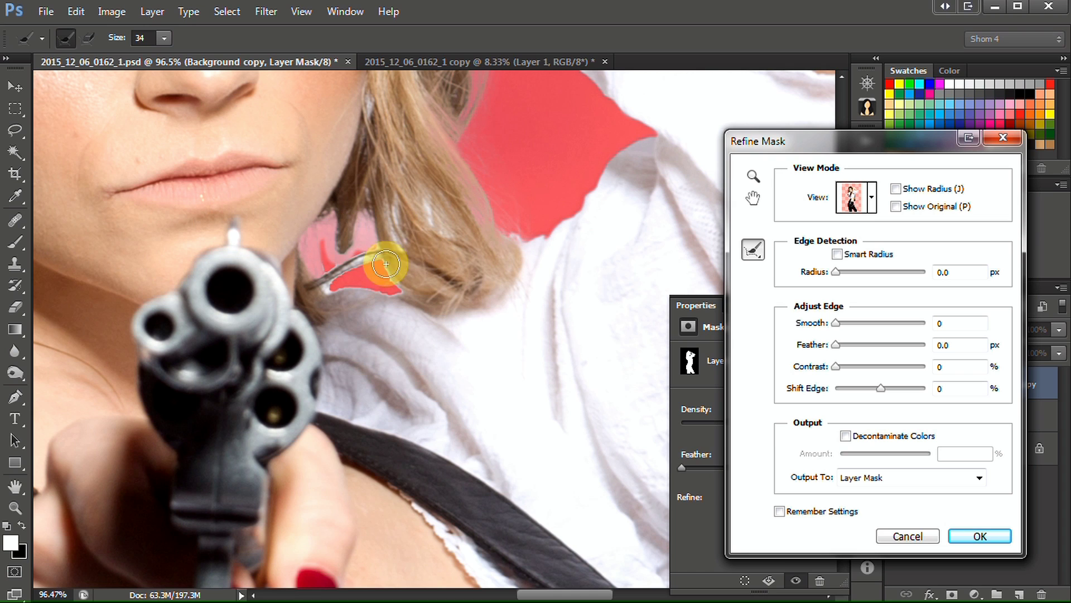
{"action": "left_click", "coordinate": [906, 536]}
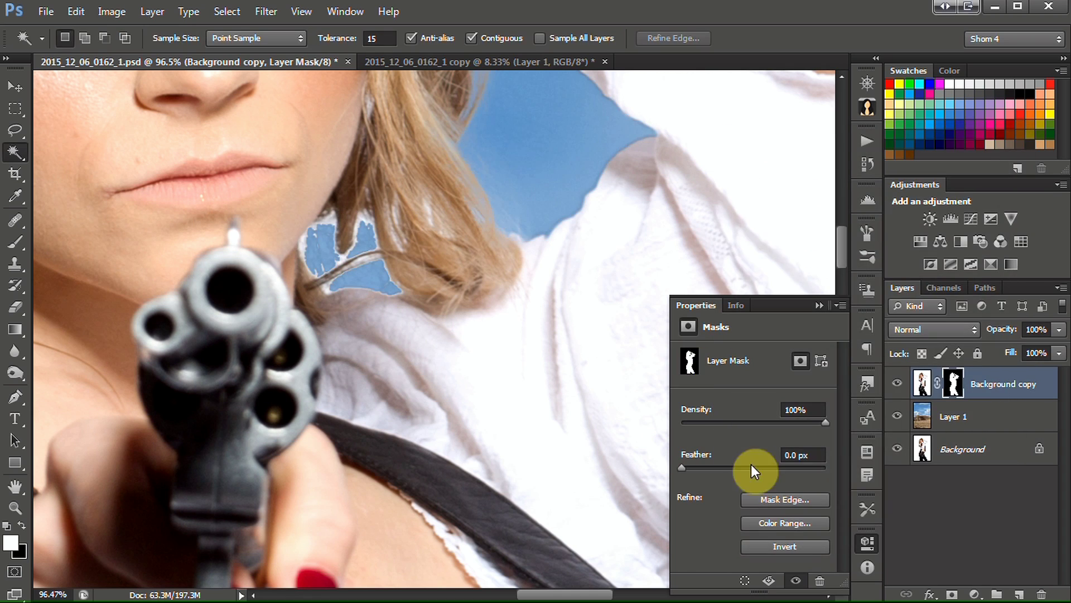
Reopen Refine Mask, brush the part of the jaw-side gap between the hanging hair strands, and apply the refinement
{"action": "left_click", "coordinate": [766, 503]}
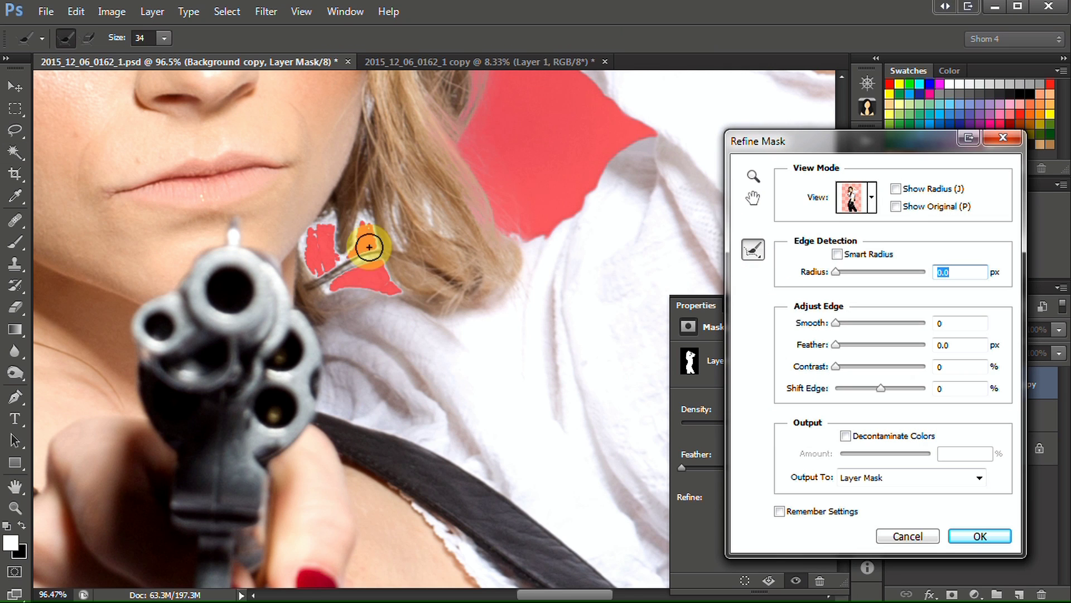
{"action": "left_click_drag", "start_coordinate": [368, 221], "coordinate": [352, 246]}
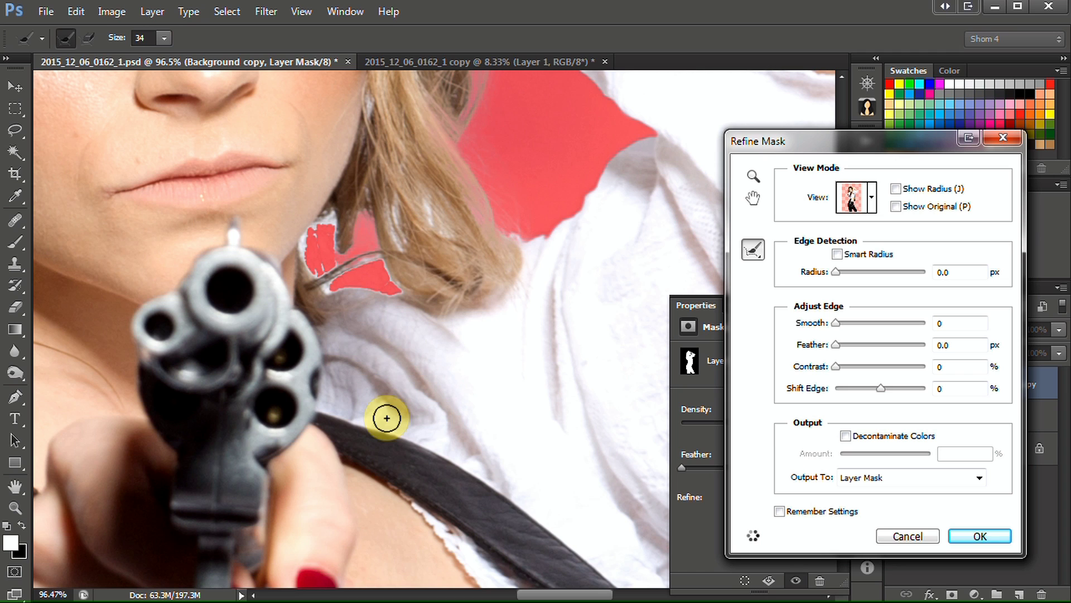
{"action": "left_click", "coordinate": [987, 541]}
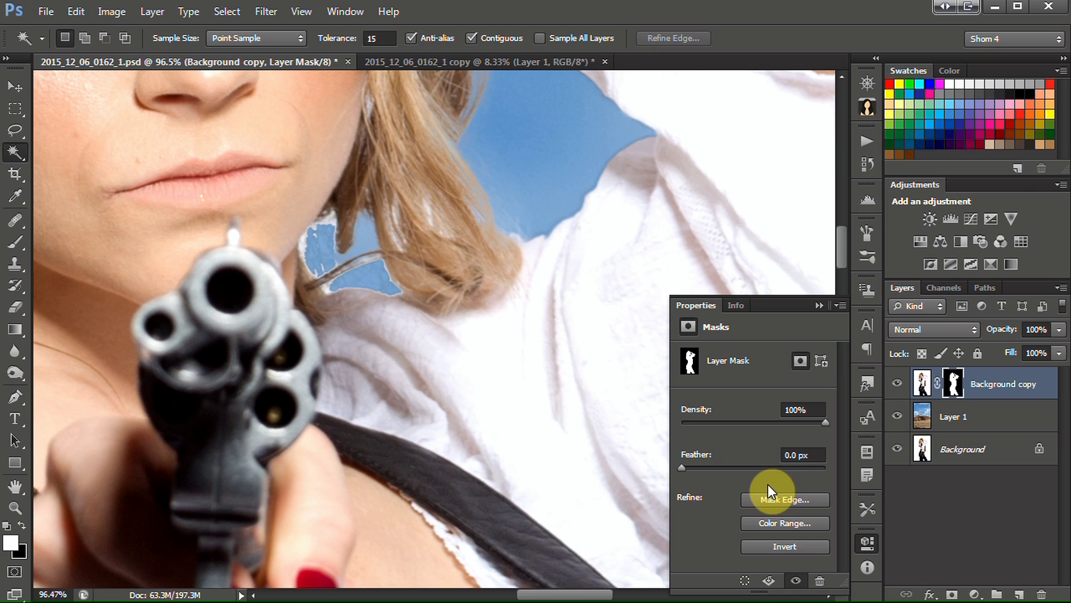
Refine the part of the hair gap nearest the neck, erase the refinement in its middle, rebrush it lightly, and apply
{"action": "left_click", "coordinate": [769, 497]}
{"action": "mouse_move", "coordinate": [333, 233]}
{"action": "left_mouse_down"}
{"action": "mouse_move", "coordinate": [334, 208]}
{"action": "mouse_move", "coordinate": [302, 236]}
{"action": "mouse_move", "coordinate": [304, 258]}
{"action": "mouse_move", "coordinate": [325, 268]}
{"action": "left_mouse_up"}
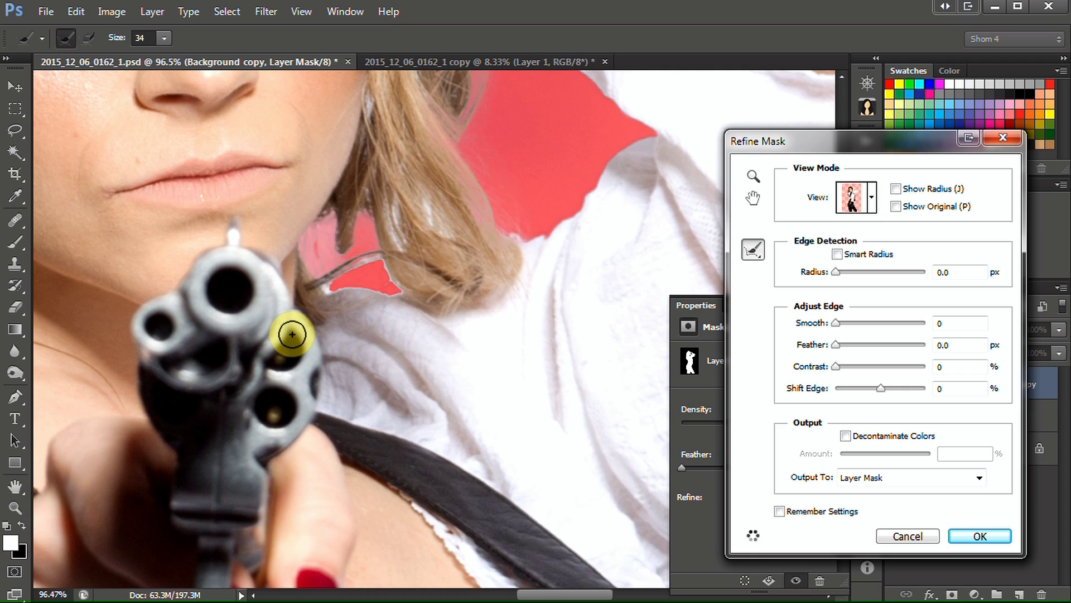
{"action": "left_click", "coordinate": [89, 38]}
{"action": "left_click", "coordinate": [326, 251]}
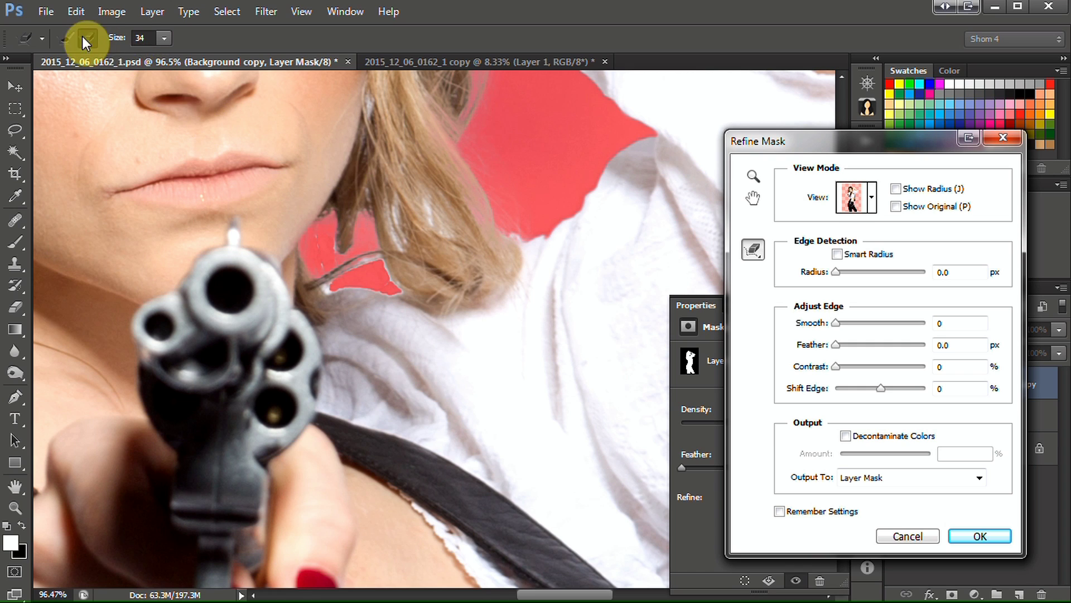
{"action": "left_click", "coordinate": [66, 38]}
{"action": "left_click_drag", "start_coordinate": [327, 250], "coordinate": [334, 249]}
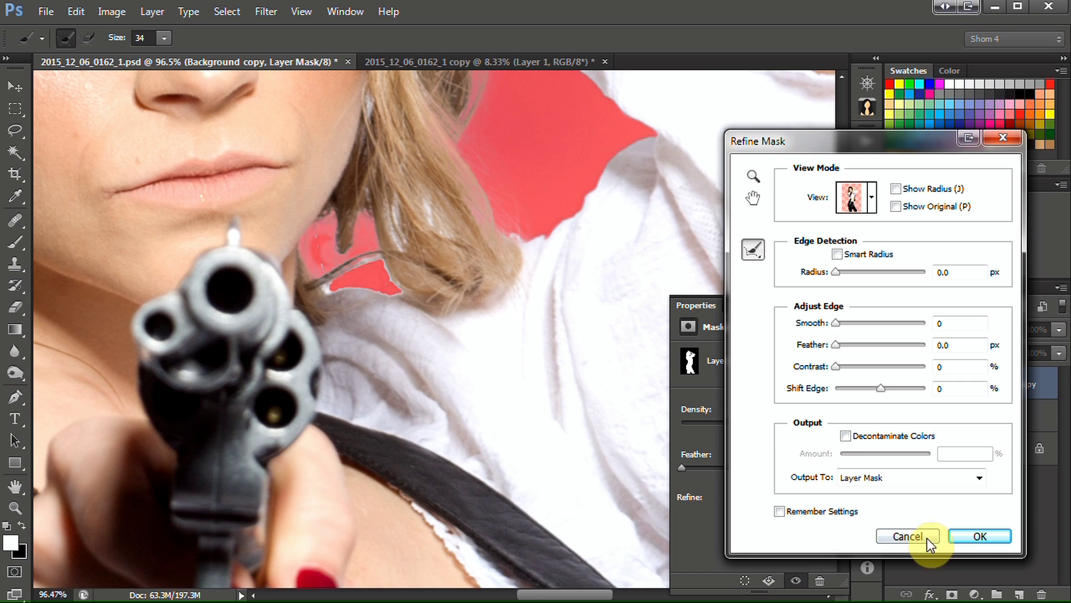
{"action": "left_click", "coordinate": [971, 537]}
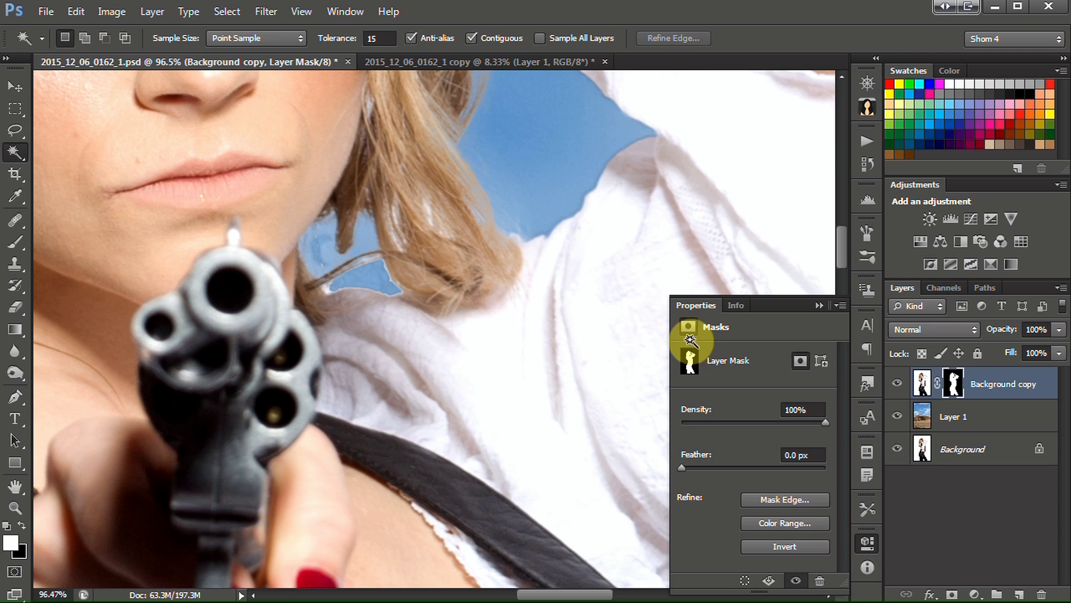
Reopen Refine Mask, brush the gap between the stray strand and the shoulder, and apply the refinement to the layer mask
{"action": "left_click", "coordinate": [809, 504]}
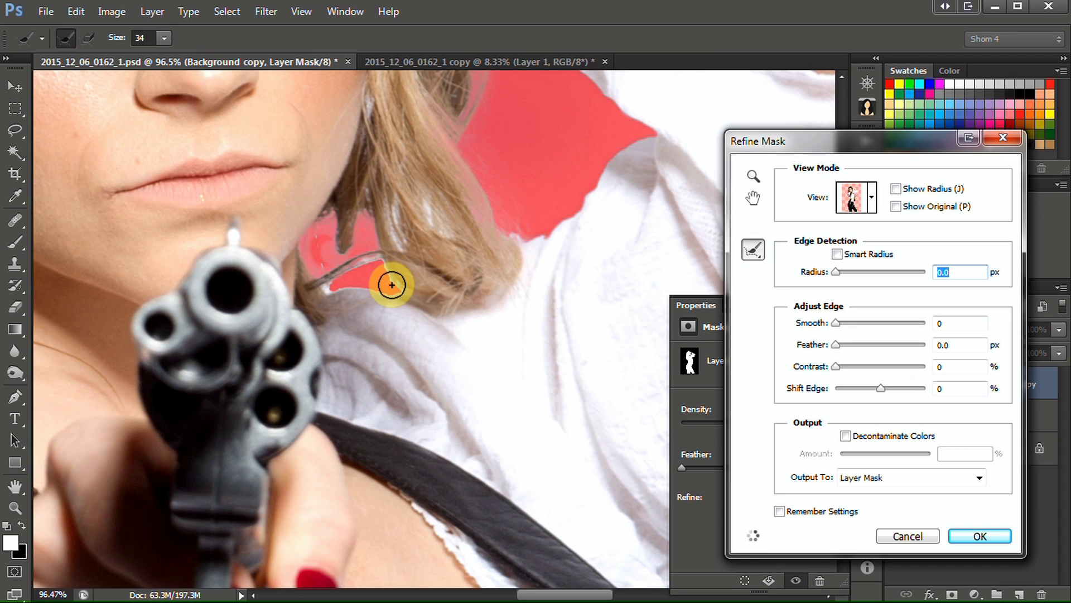
{"action": "left_click_drag", "start_coordinate": [324, 288], "coordinate": [404, 299]}
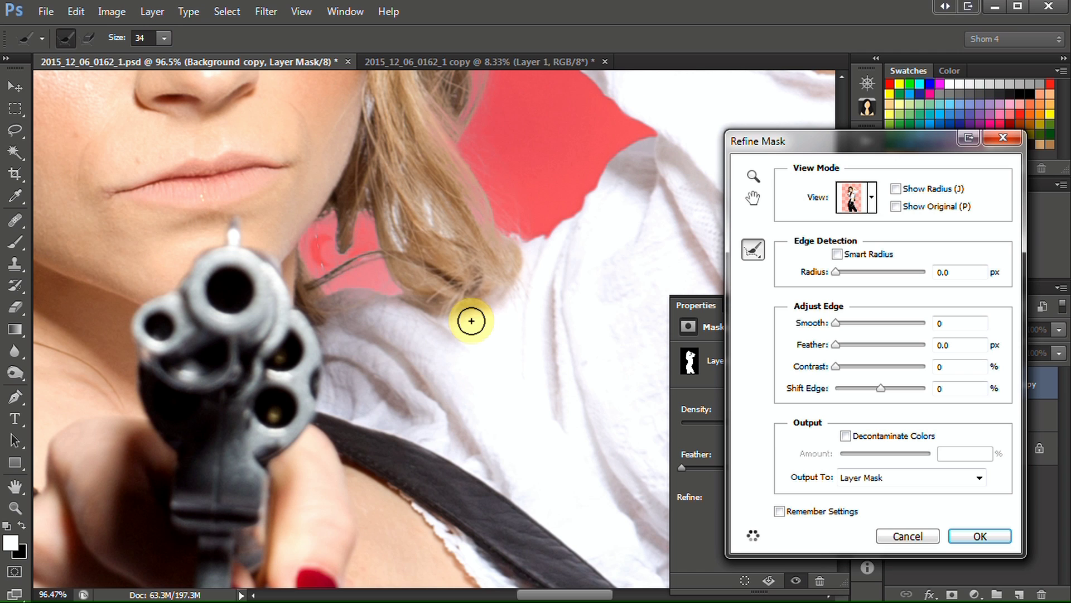
{"action": "left_click", "coordinate": [964, 536]}
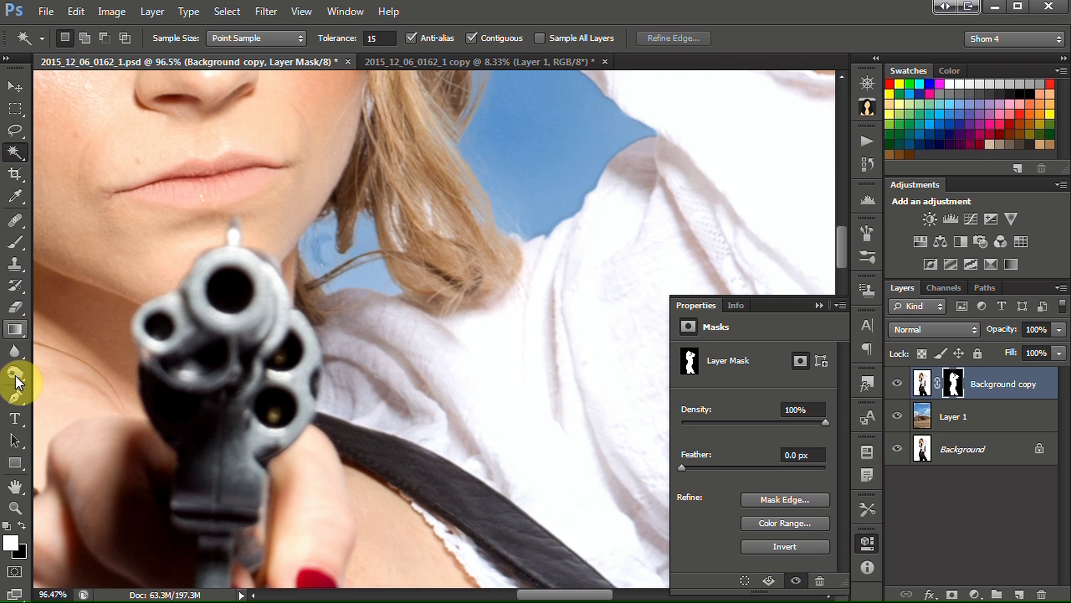
Paint the layer mask black over the neck-side hair gap with the Brush tool in Overlay mode at 49% opacity
{"action": "left_click", "coordinate": [27, 246]}
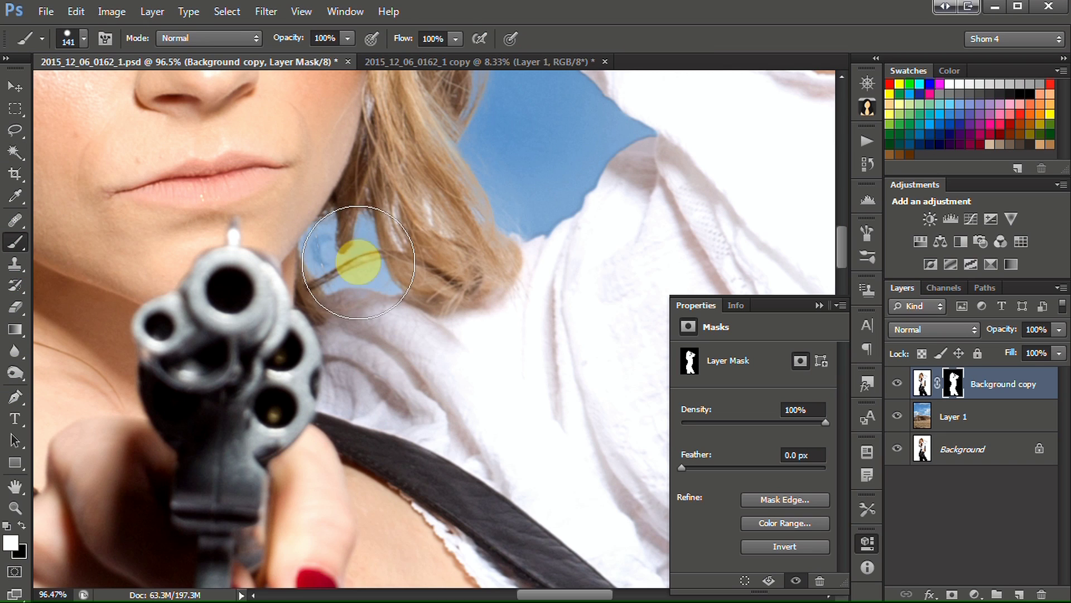
{"action": "left_click_drag", "start_coordinate": [296, 44], "coordinate": [232, 38]}
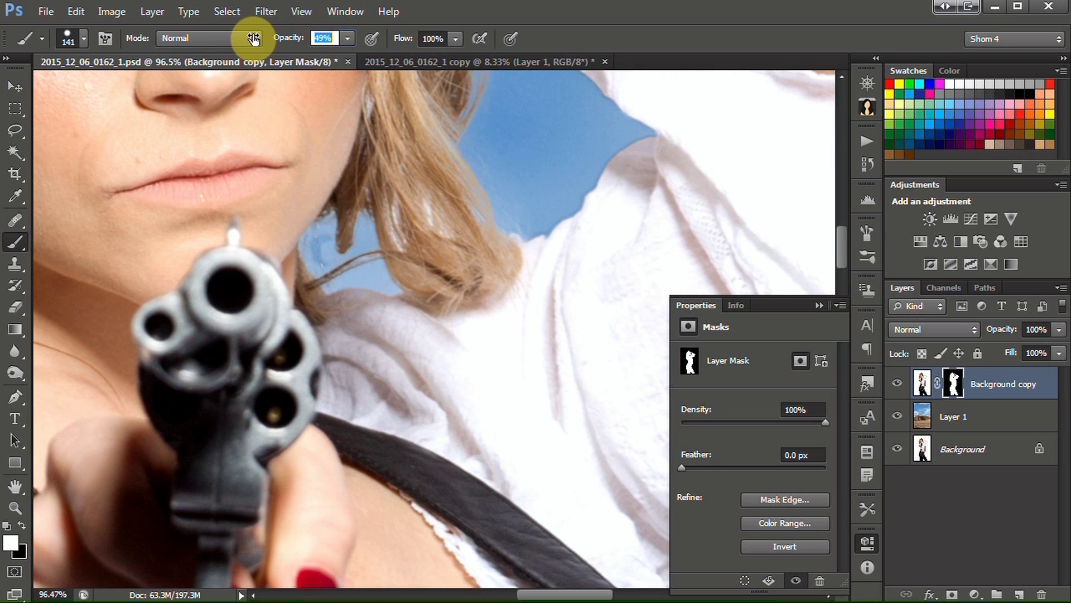
{"action": "left_click_drag", "start_coordinate": [254, 39], "coordinate": [254, 39]}
{"action": "left_click", "coordinate": [205, 39]}
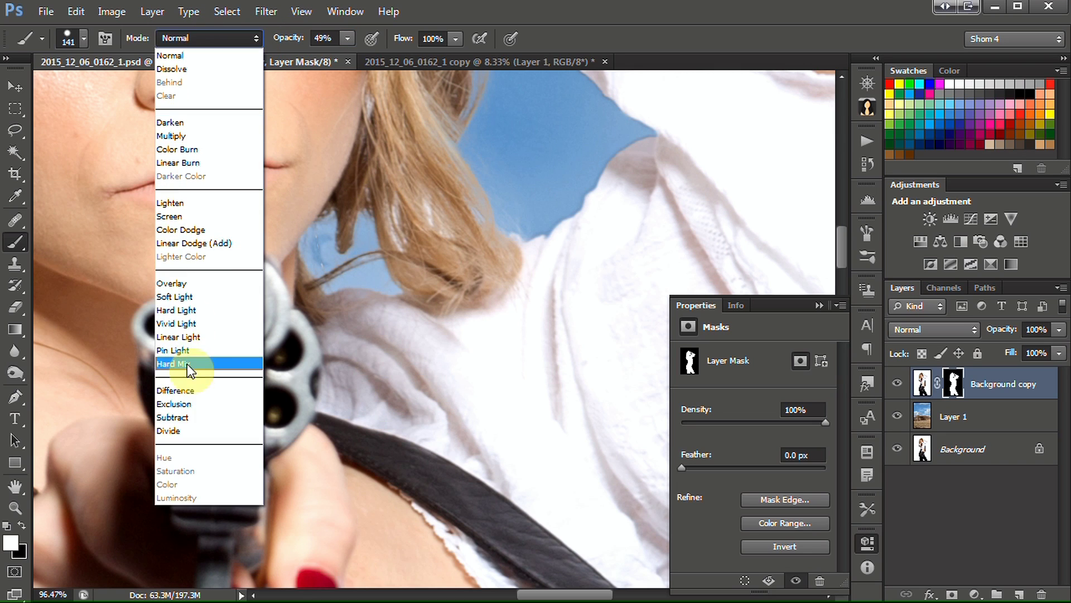
{"action": "left_click", "coordinate": [193, 284]}
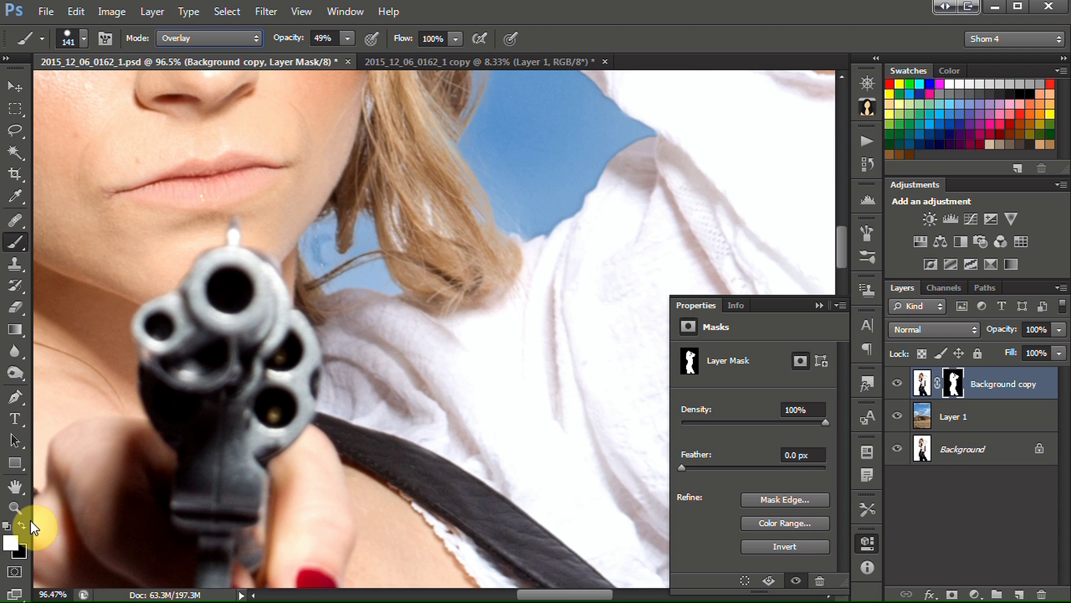
{"action": "left_click_drag", "start_coordinate": [360, 270], "coordinate": [348, 259]}
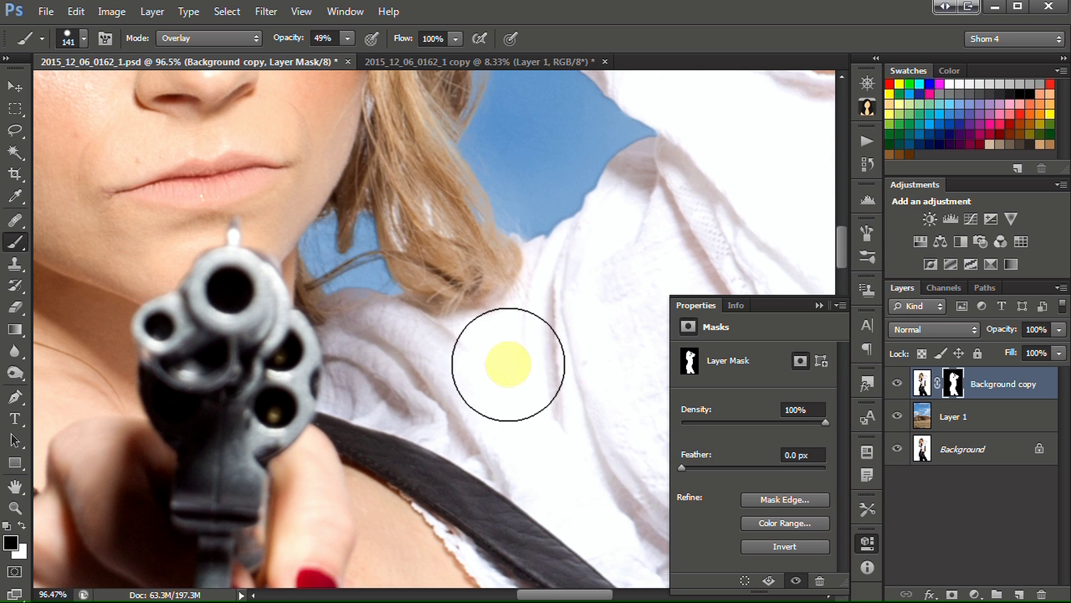
Collapse the mask properties and examine the cutout edges along the hair, arms, waist and trousers against the desert backdrop
{"action": "scroll", "coordinate": [498, 372], "scroll_direction": "down", "scroll_amount": 3}
{"action": "scroll", "coordinate": [471, 316], "scroll_direction": "up", "scroll_amount": 3}
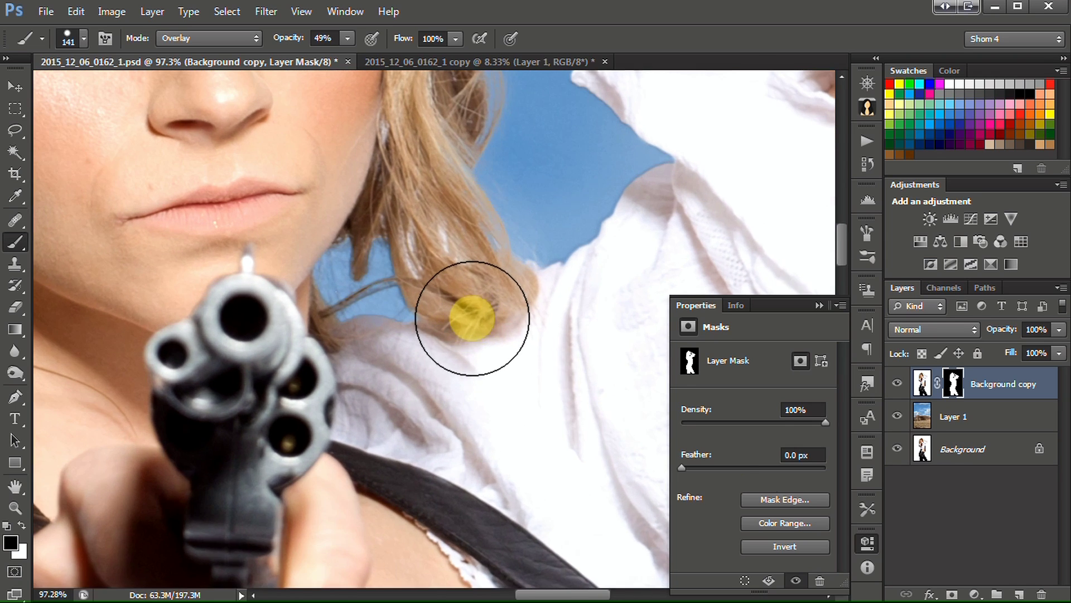
{"action": "scroll", "coordinate": [575, 376], "scroll_direction": "down", "scroll_amount": 2}
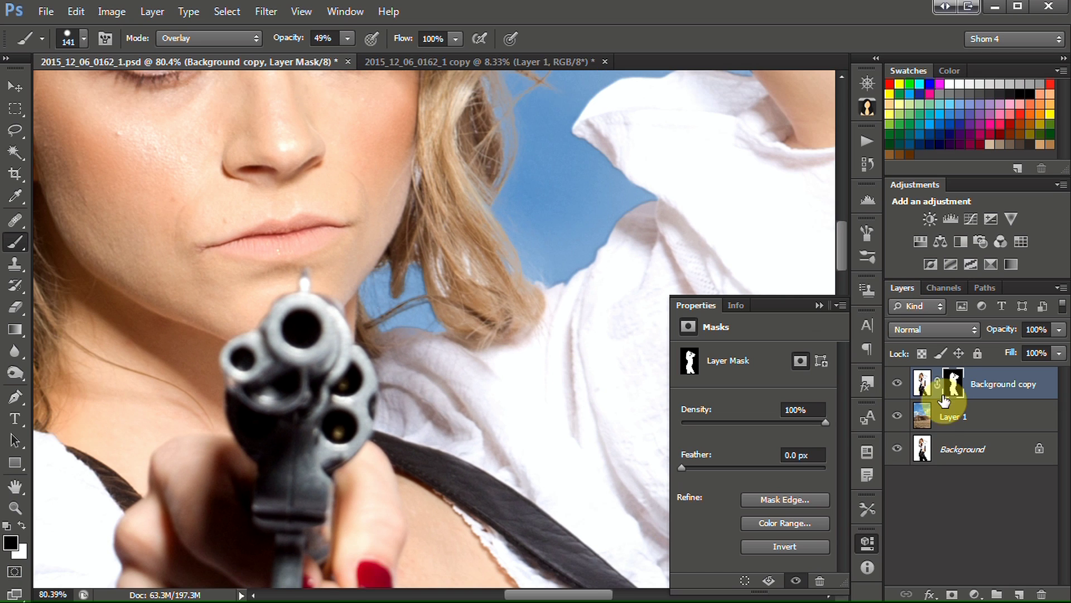
{"action": "left_click", "coordinate": [819, 305]}
{"action": "scroll", "coordinate": [582, 325], "scroll_direction": "down", "scroll_amount": 15}
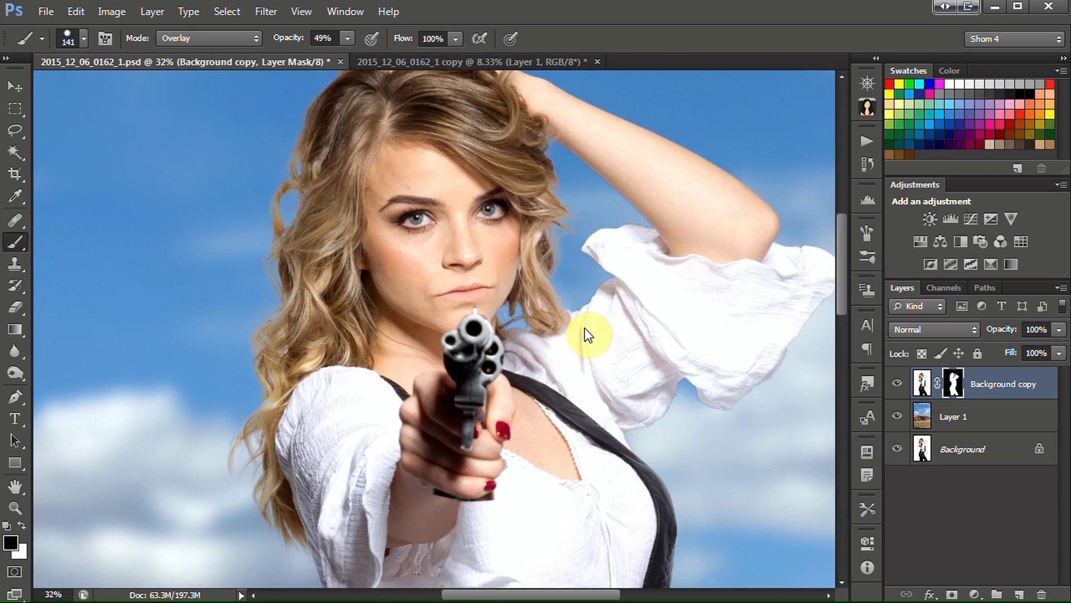
{"action": "scroll", "coordinate": [584, 327], "scroll_direction": "down", "scroll_amount": 4}
{"action": "scroll", "coordinate": [531, 388], "scroll_direction": "up", "scroll_amount": 11}
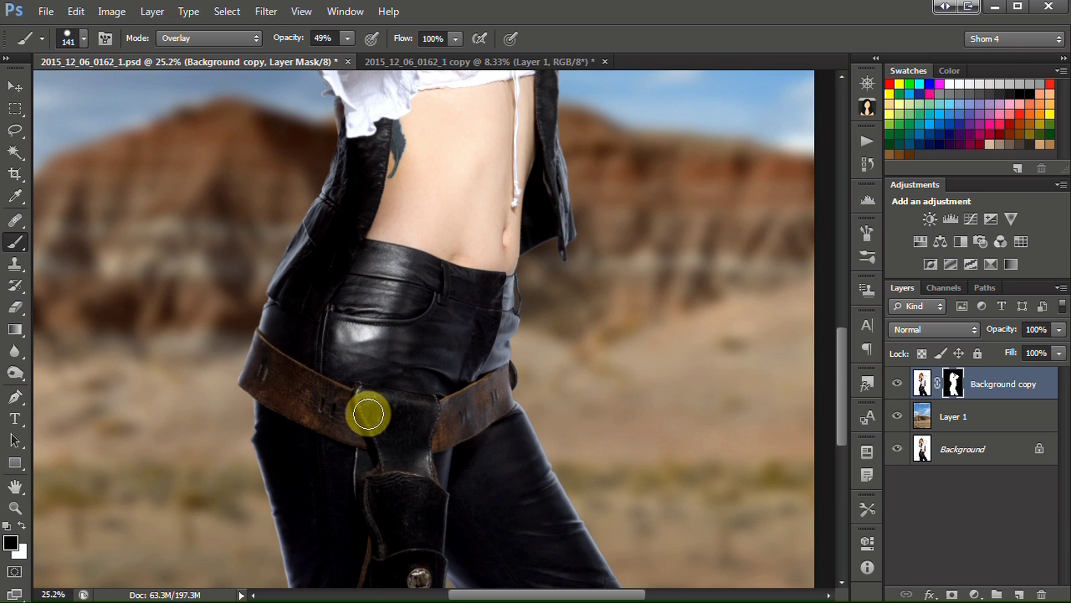
{"action": "scroll", "coordinate": [263, 363], "scroll_direction": "up", "scroll_amount": 3}
{"action": "scroll", "coordinate": [330, 393], "scroll_direction": "down", "scroll_amount": 5}
{"action": "scroll", "coordinate": [615, 360], "scroll_direction": "up", "scroll_amount": 7}
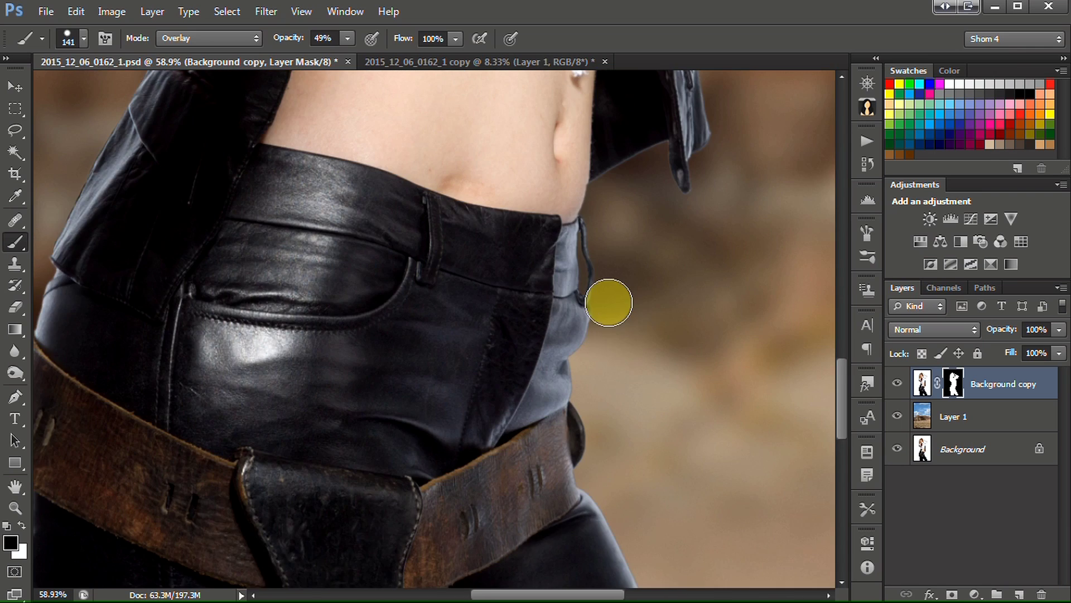
{"action": "scroll", "coordinate": [612, 305], "scroll_direction": "down", "scroll_amount": 8}
{"action": "scroll", "coordinate": [609, 300], "scroll_direction": "down", "scroll_amount": 4}
{"action": "scroll", "coordinate": [411, 220], "scroll_direction": "down", "scroll_amount": 2}
{"action": "scroll", "coordinate": [364, 220], "scroll_direction": "up", "scroll_amount": 6}
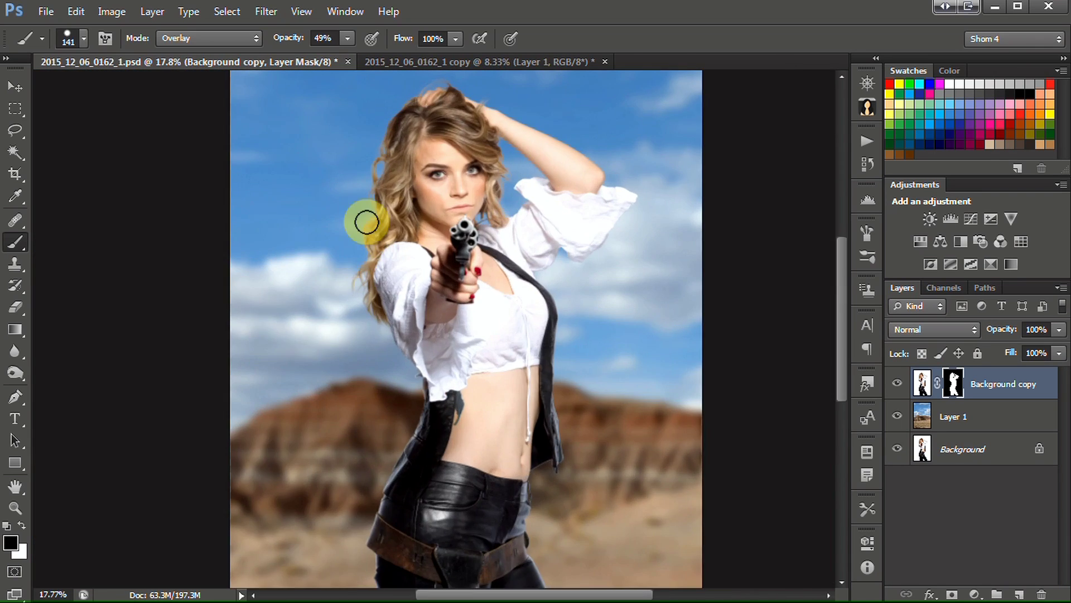
{"action": "scroll", "coordinate": [378, 206], "scroll_direction": "up", "scroll_amount": 4}
{"action": "scroll", "coordinate": [374, 239], "scroll_direction": "down", "scroll_amount": 4}
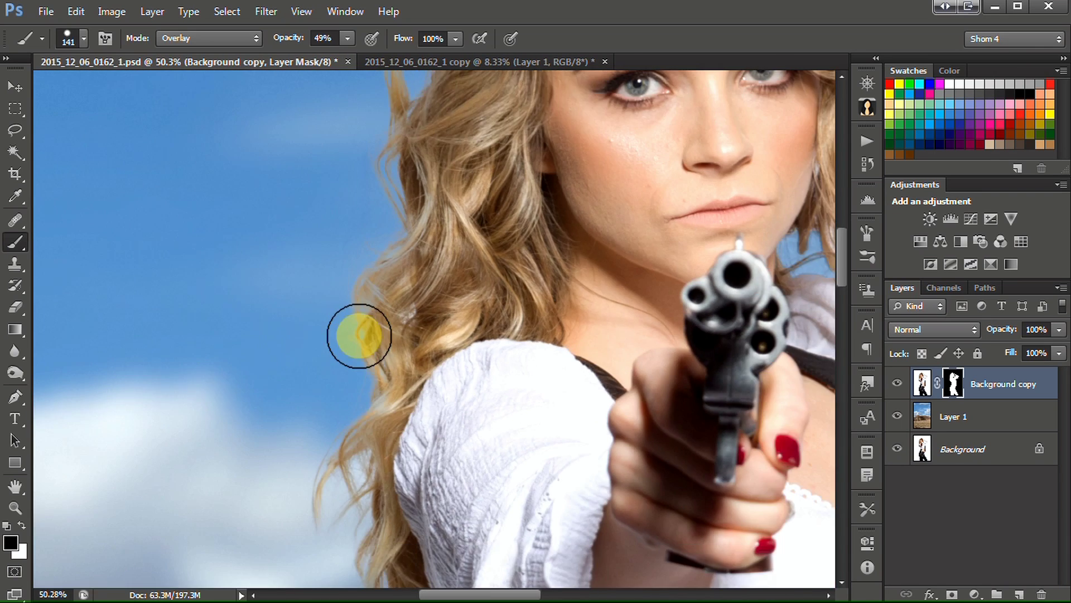
{"action": "scroll", "coordinate": [358, 337], "scroll_direction": "up", "scroll_amount": 2}
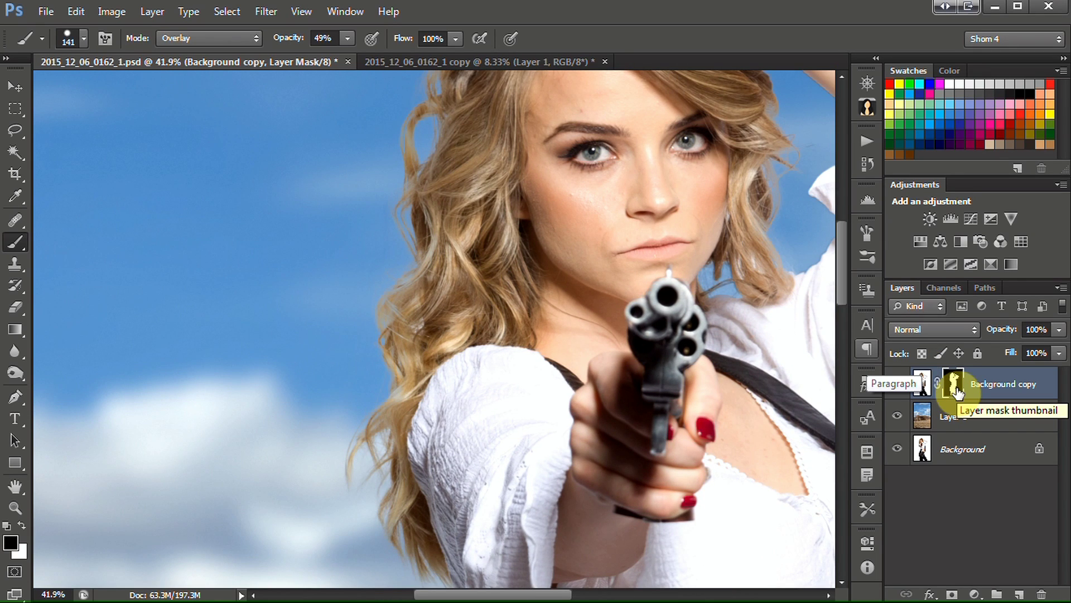
Add an Inner Glow to the Background copy layer, using a dark brown colour sampled from the woman's hair
{"action": "double_click", "coordinate": [1041, 382]}
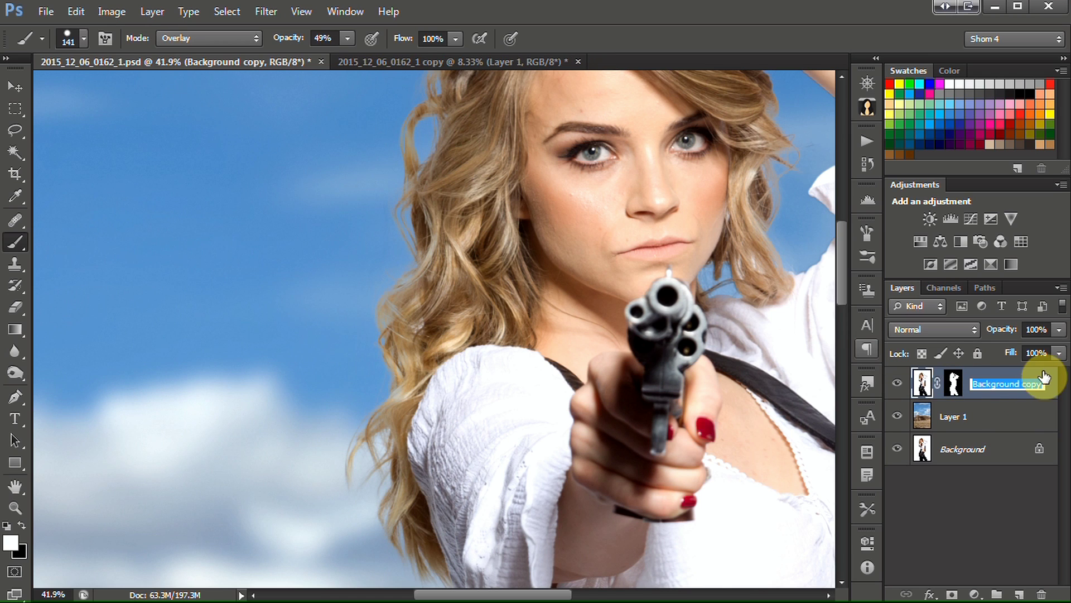
{"action": "double_click", "coordinate": [1044, 379]}
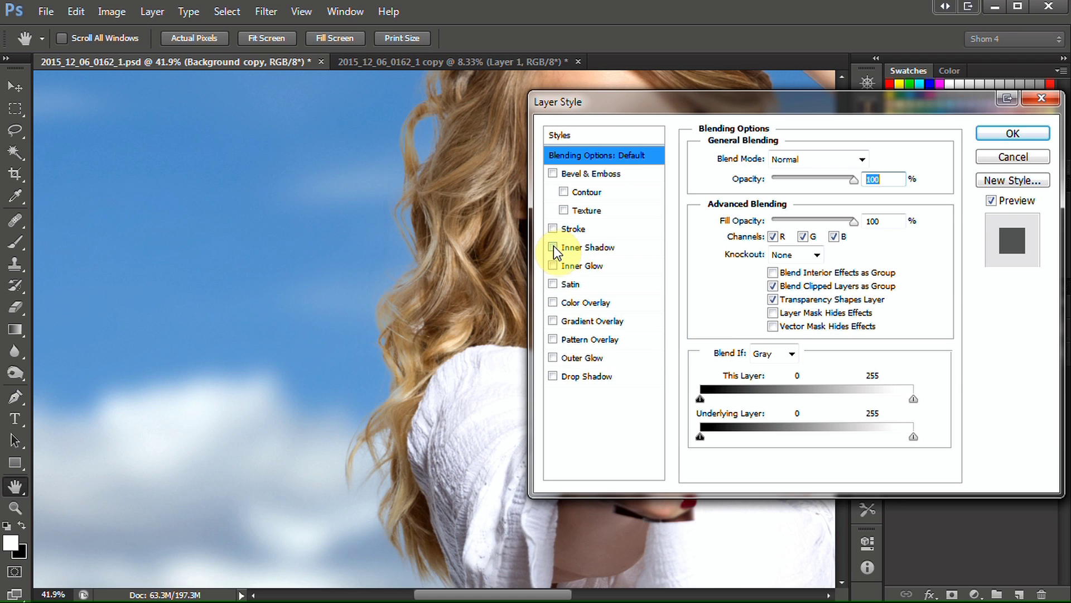
{"action": "left_click", "coordinate": [552, 265]}
{"action": "left_click", "coordinate": [577, 267]}
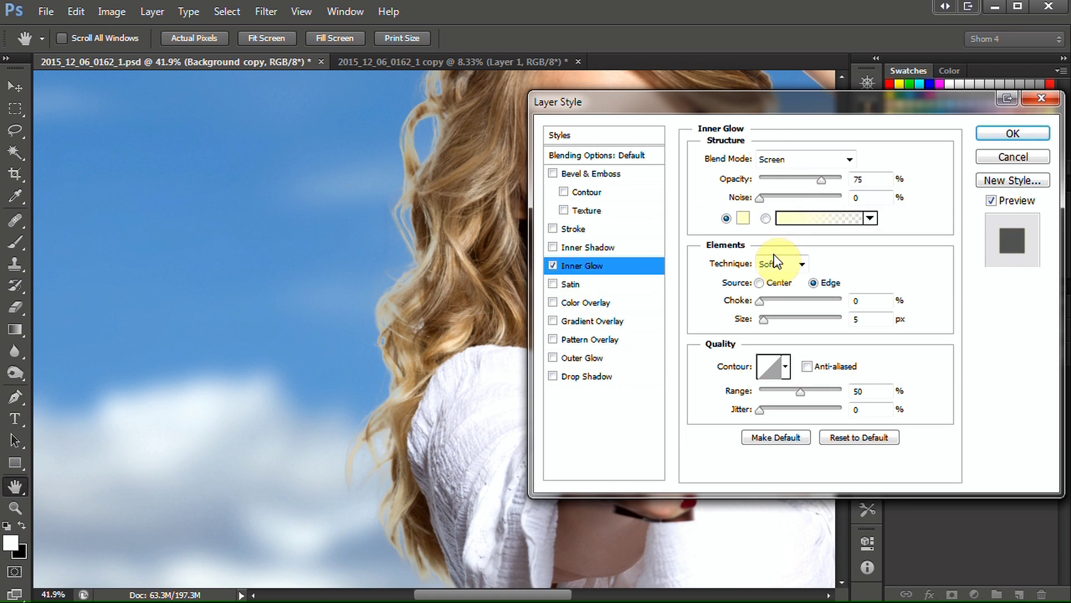
{"action": "left_click", "coordinate": [744, 218]}
{"action": "left_click", "coordinate": [437, 208]}
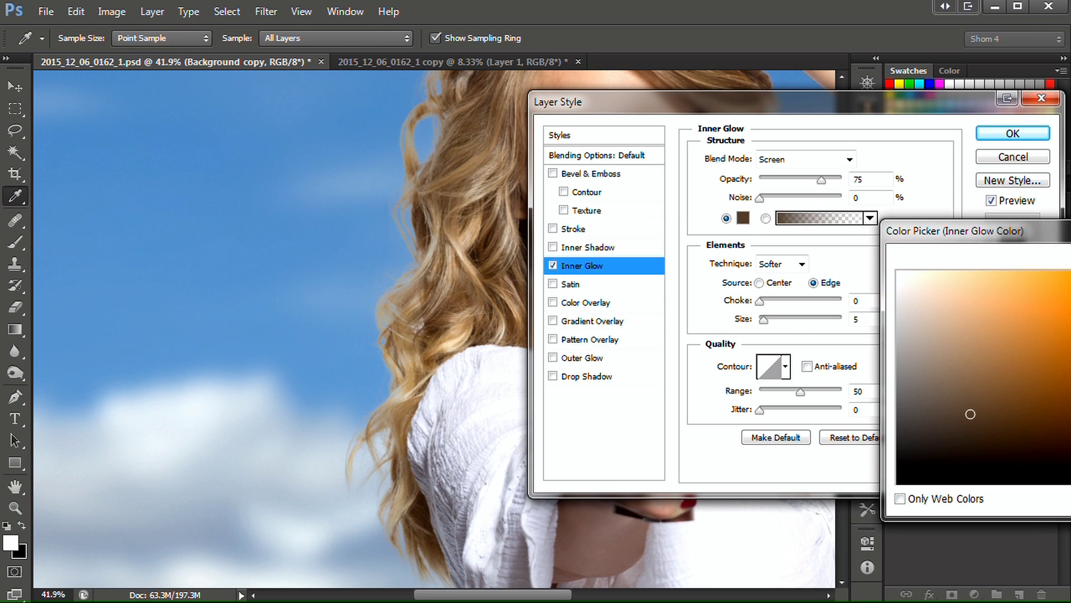
{"action": "key", "text": "Return"}
Set the brown Inner Glow to Darken mode with a size of 81 px and 49% opacity, and apply it
{"action": "left_click", "coordinate": [832, 159]}
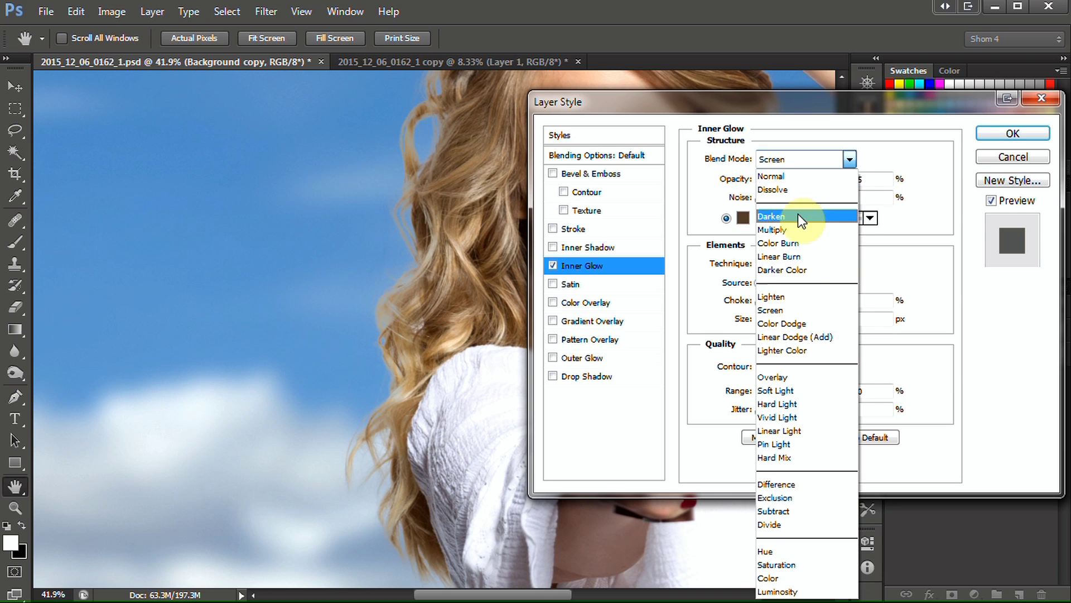
{"action": "left_click", "coordinate": [798, 217]}
{"action": "left_click_drag", "start_coordinate": [769, 320], "coordinate": [789, 320]}
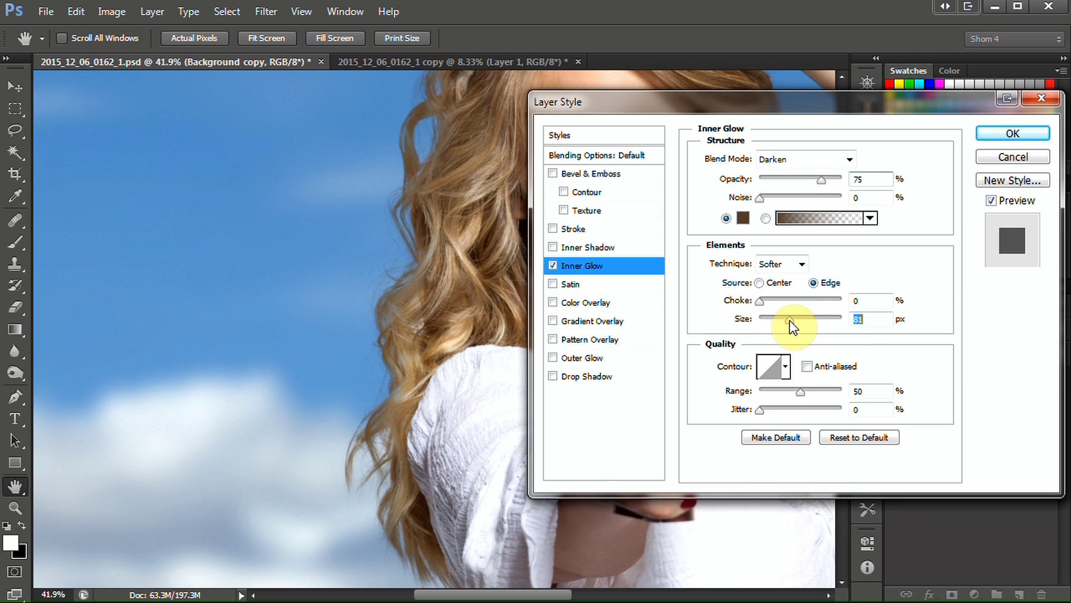
{"action": "left_click_drag", "start_coordinate": [822, 179], "coordinate": [797, 177]}
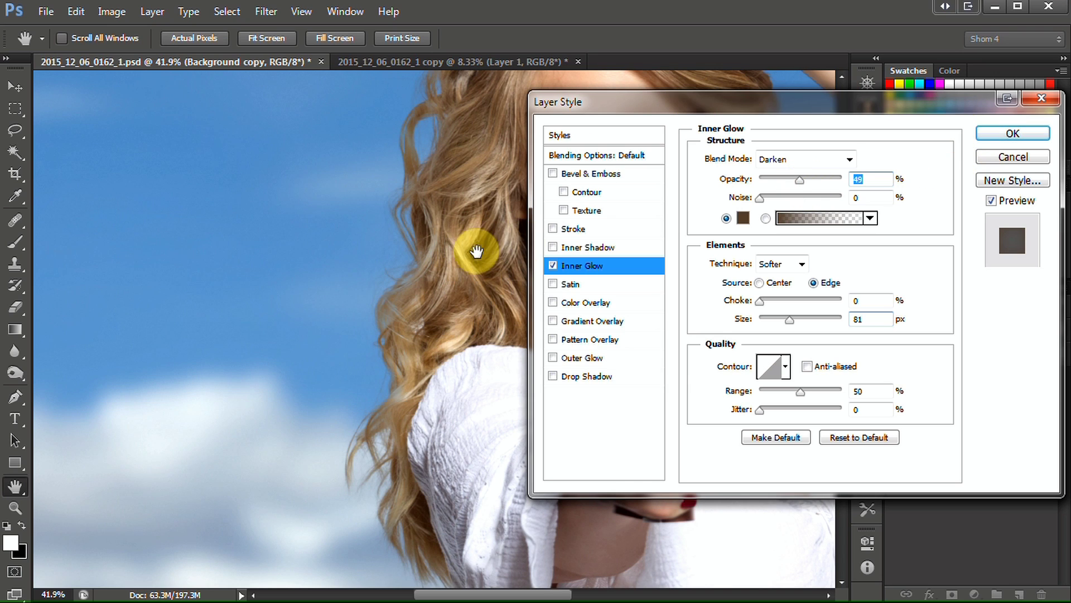
{"action": "left_click_drag", "start_coordinate": [477, 251], "coordinate": [173, 220]}
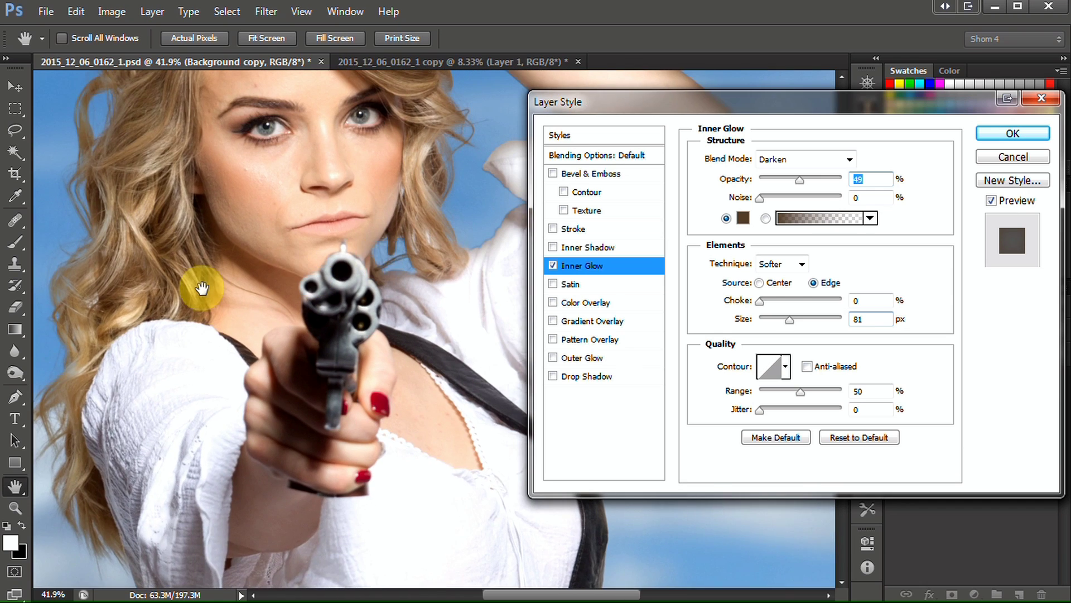
{"action": "left_click_drag", "start_coordinate": [331, 299], "coordinate": [222, 237]}
{"action": "left_click", "coordinate": [1026, 134]}
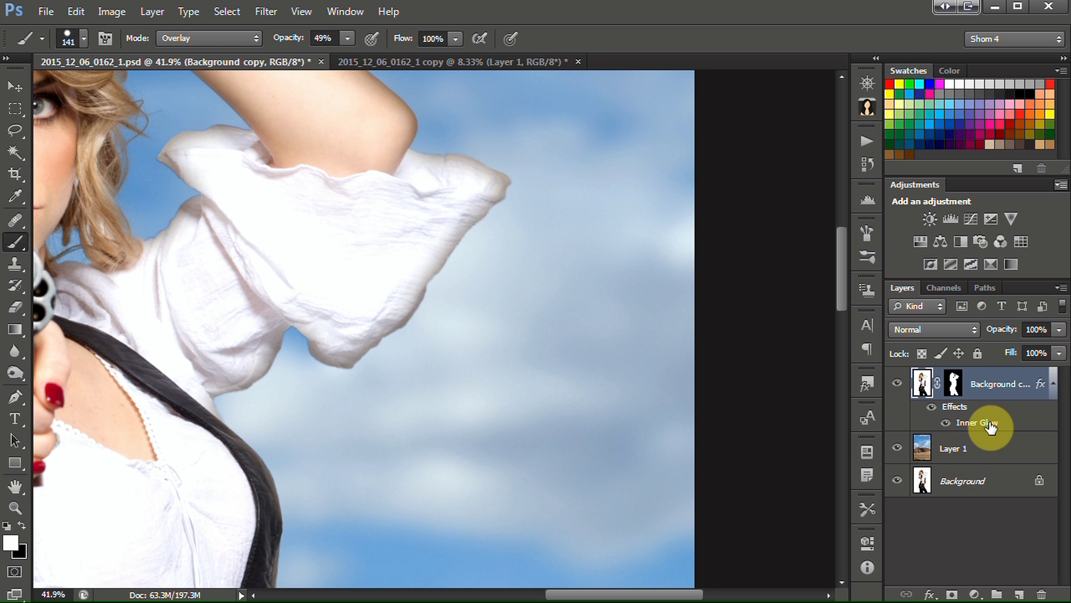
Convert the brown Inner Glow into its own clipped layer and add a black layer mask that hides it
{"action": "right_click", "coordinate": [991, 427]}
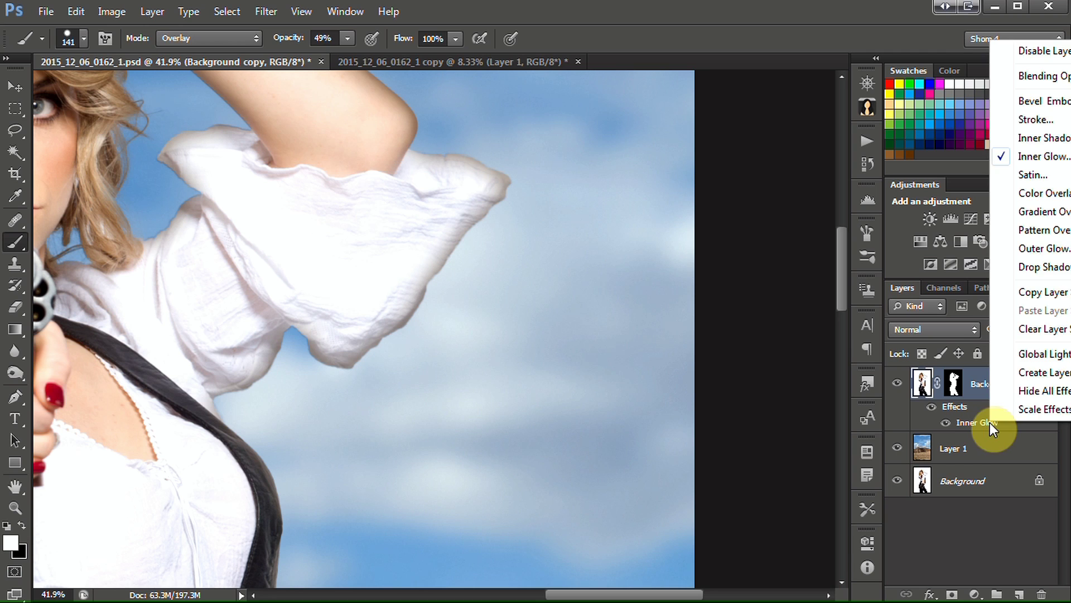
{"action": "left_click", "coordinate": [1039, 378]}
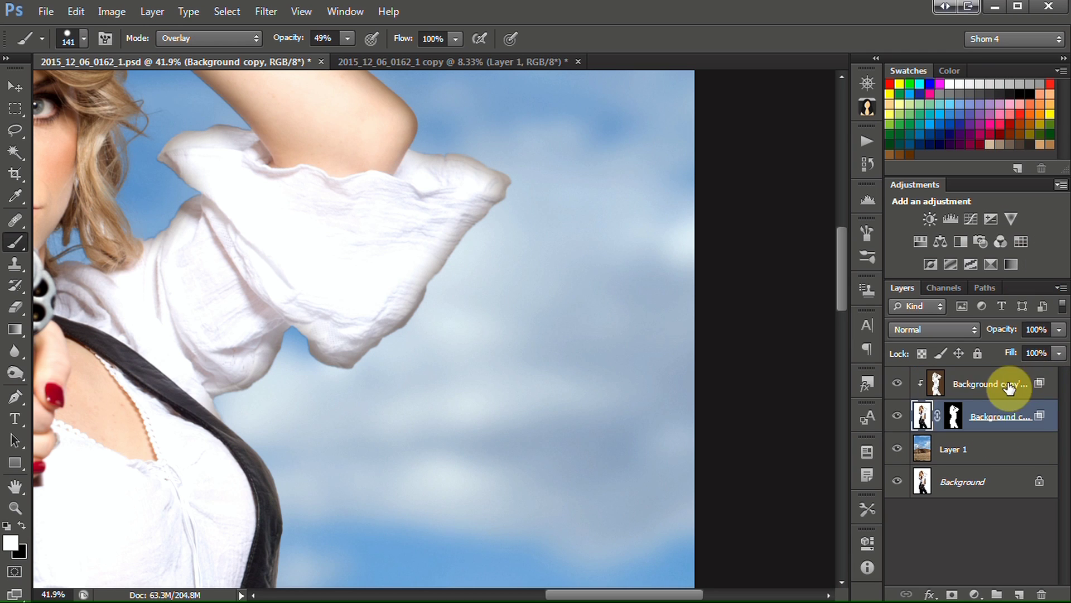
{"action": "scroll", "coordinate": [280, 243], "scroll_direction": "down", "scroll_amount": 10}
{"action": "scroll", "coordinate": [156, 318], "scroll_direction": "up", "scroll_amount": 4}
{"action": "scroll", "coordinate": [106, 265], "scroll_direction": "up", "scroll_amount": 2}
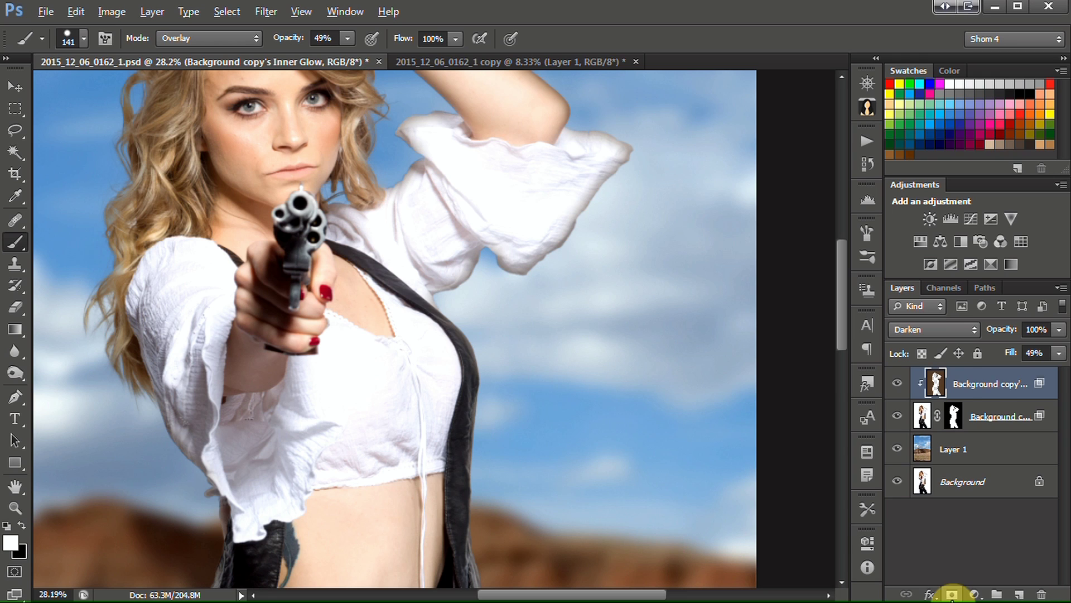
{"action": "left_click", "coordinate": [952, 595], "text": "alt"}
Paint the glow layer's mask white along the hair edges with a 172 px Normal-mode brush at 0% hardness and 49% opacity
{"action": "left_click_drag", "start_coordinate": [514, 304], "coordinate": [769, 485]}
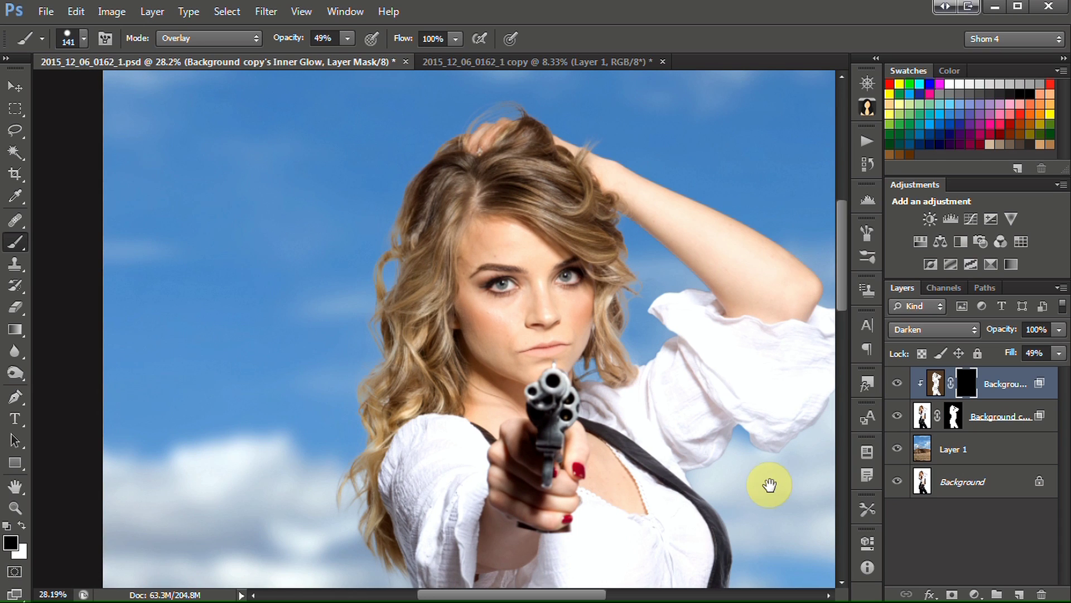
{"action": "left_click", "coordinate": [20, 526]}
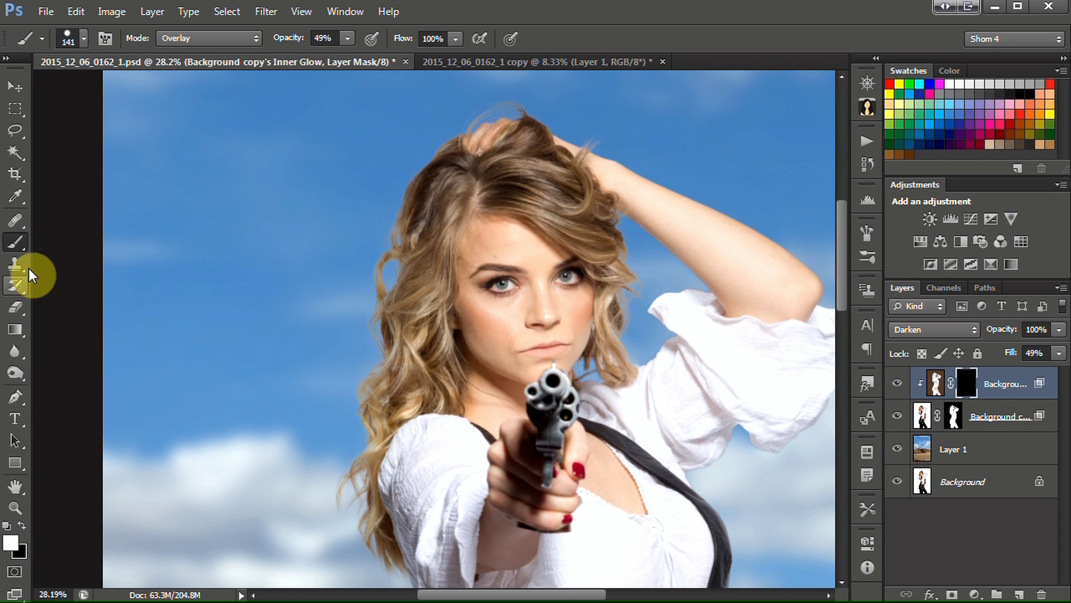
{"action": "left_click", "coordinate": [248, 38]}
{"action": "left_click", "coordinate": [199, 56]}
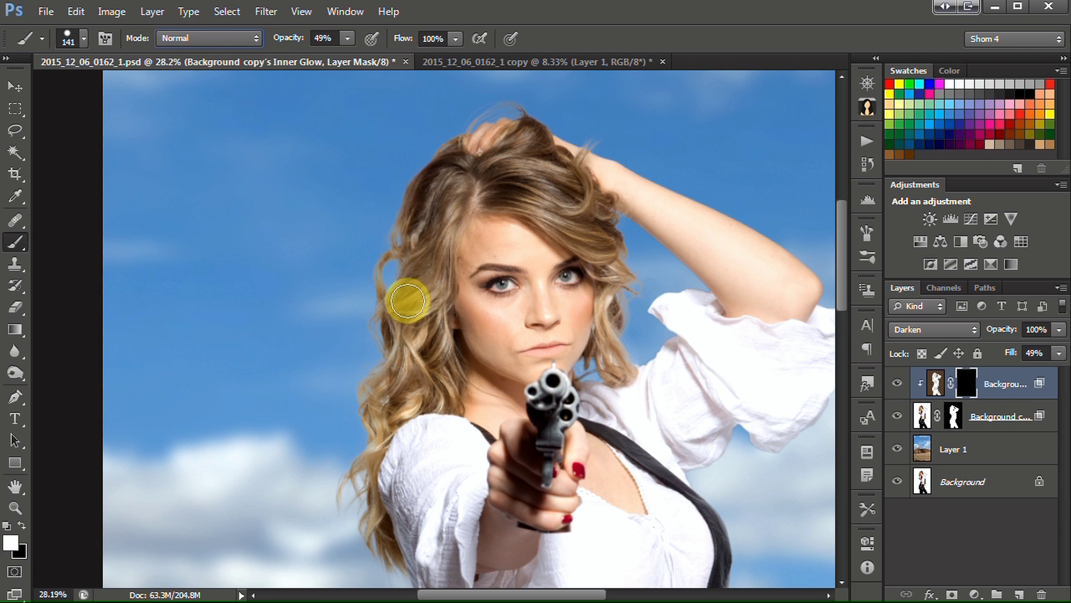
{"action": "right_click", "coordinate": [414, 270]}
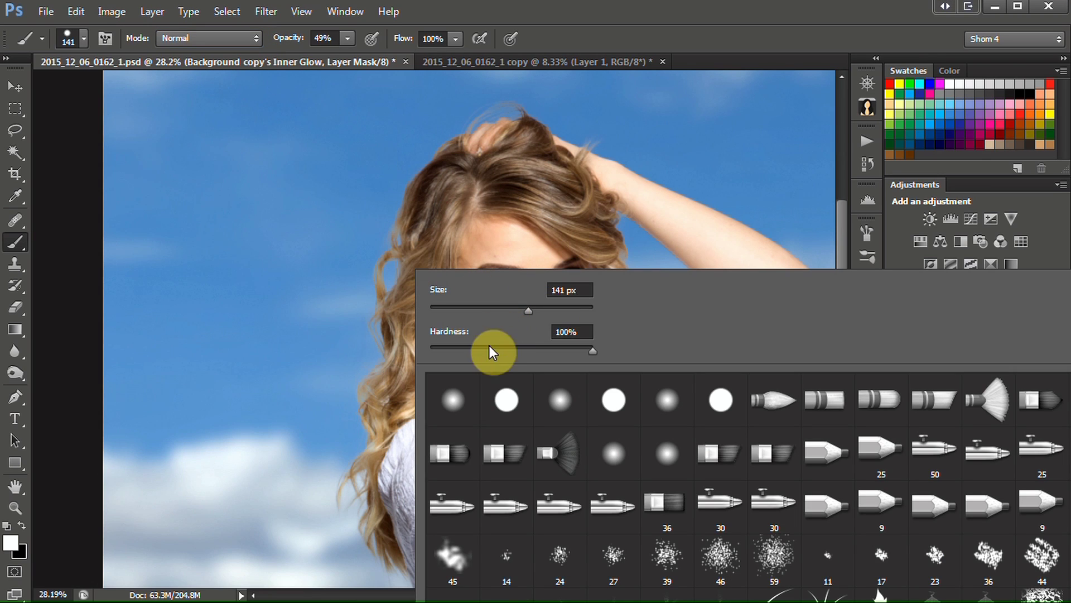
{"action": "left_click_drag", "start_coordinate": [491, 351], "coordinate": [315, 335]}
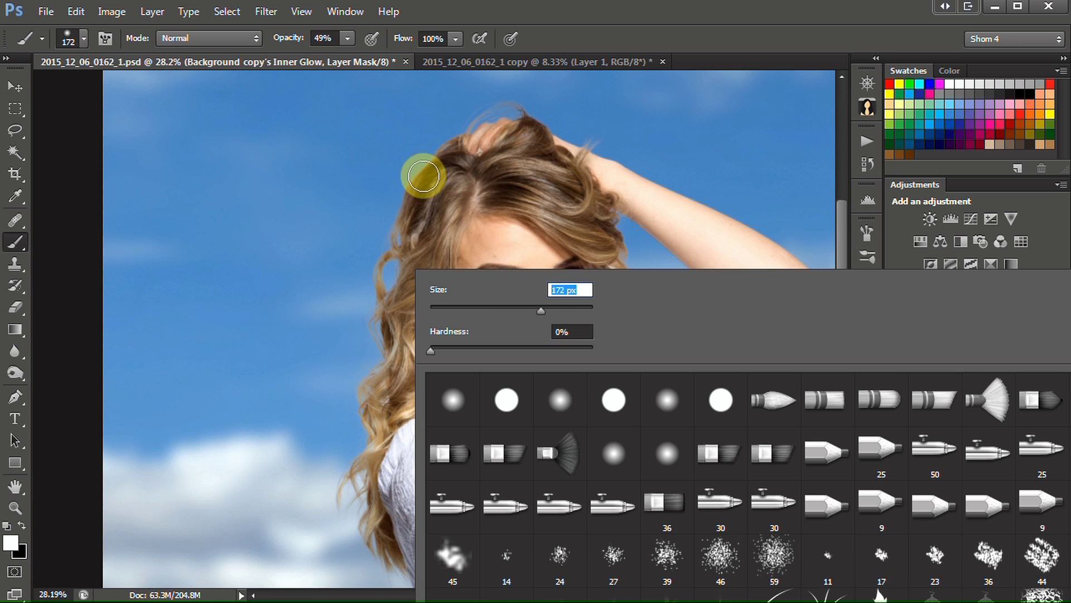
{"action": "mouse_move", "coordinate": [423, 163]}
{"action": "left_mouse_down"}
{"action": "mouse_move", "coordinate": [359, 358]}
{"action": "mouse_move", "coordinate": [390, 335]}
{"action": "mouse_move", "coordinate": [345, 410]}
{"action": "mouse_move", "coordinate": [379, 397]}
{"action": "mouse_move", "coordinate": [340, 469]}
{"action": "mouse_move", "coordinate": [335, 529]}
{"action": "mouse_move", "coordinate": [371, 471]}
{"action": "mouse_move", "coordinate": [355, 554]}
{"action": "mouse_move", "coordinate": [373, 550]}
{"action": "mouse_move", "coordinate": [388, 584]}
{"action": "mouse_move", "coordinate": [534, 478]}
{"action": "mouse_move", "coordinate": [614, 376]}
{"action": "mouse_move", "coordinate": [592, 361]}
{"action": "mouse_move", "coordinate": [611, 343]}
{"action": "mouse_move", "coordinate": [627, 275]}
{"action": "mouse_move", "coordinate": [597, 143]}
{"action": "left_mouse_up"}
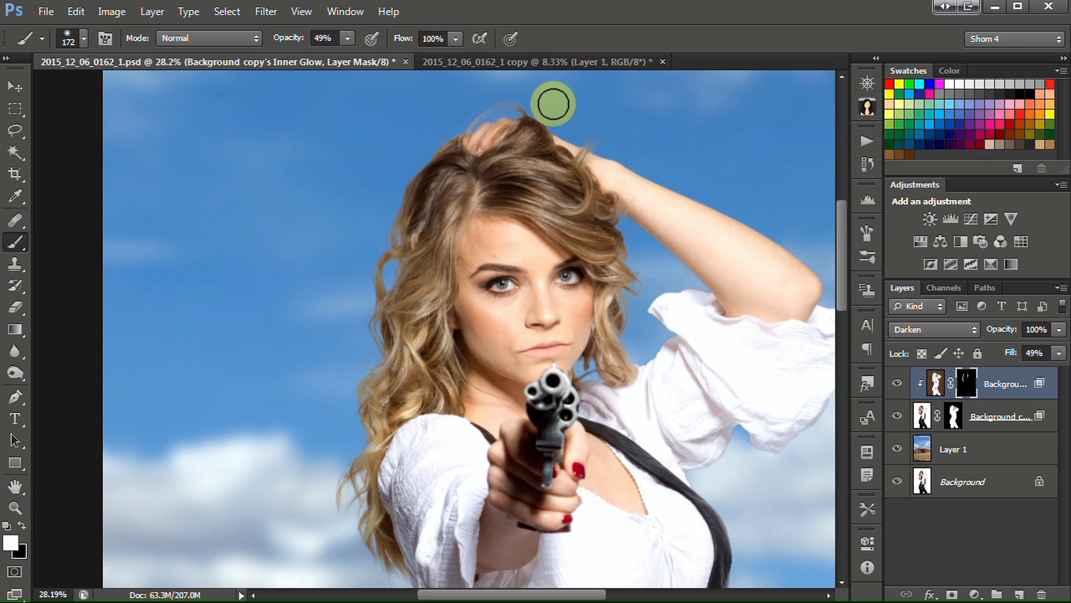
{"action": "left_click_drag", "start_coordinate": [504, 94], "coordinate": [466, 113]}
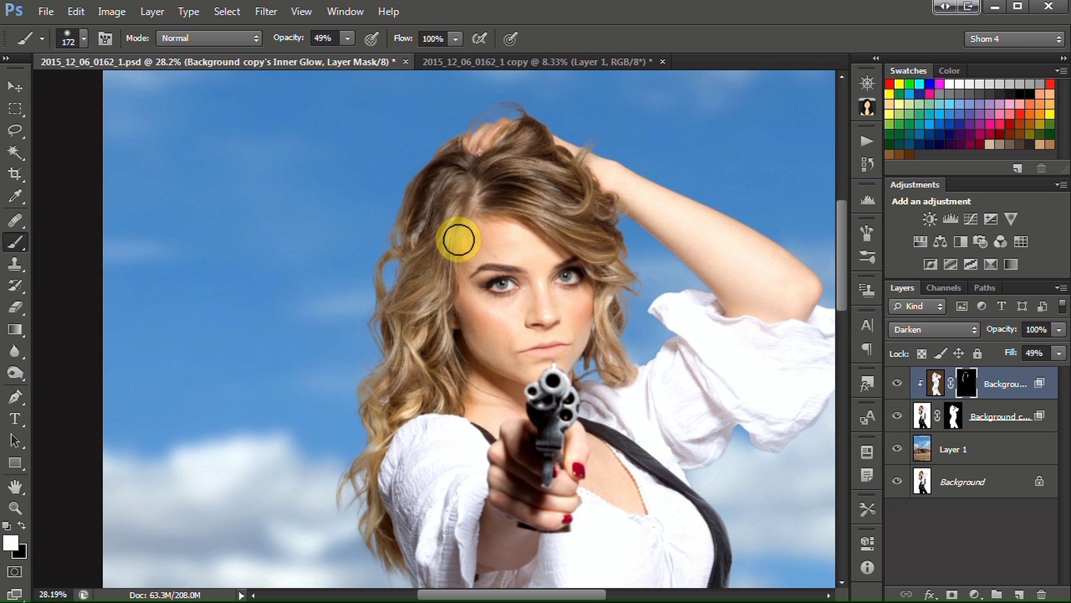
Examine the edges of the leather trousers and holster against the desert backdrop
{"action": "scroll", "coordinate": [529, 295], "scroll_direction": "down", "scroll_amount": 3}
{"action": "scroll", "coordinate": [514, 378], "scroll_direction": "down", "scroll_amount": 5}
{"action": "scroll", "coordinate": [402, 507], "scroll_direction": "up", "scroll_amount": 6}
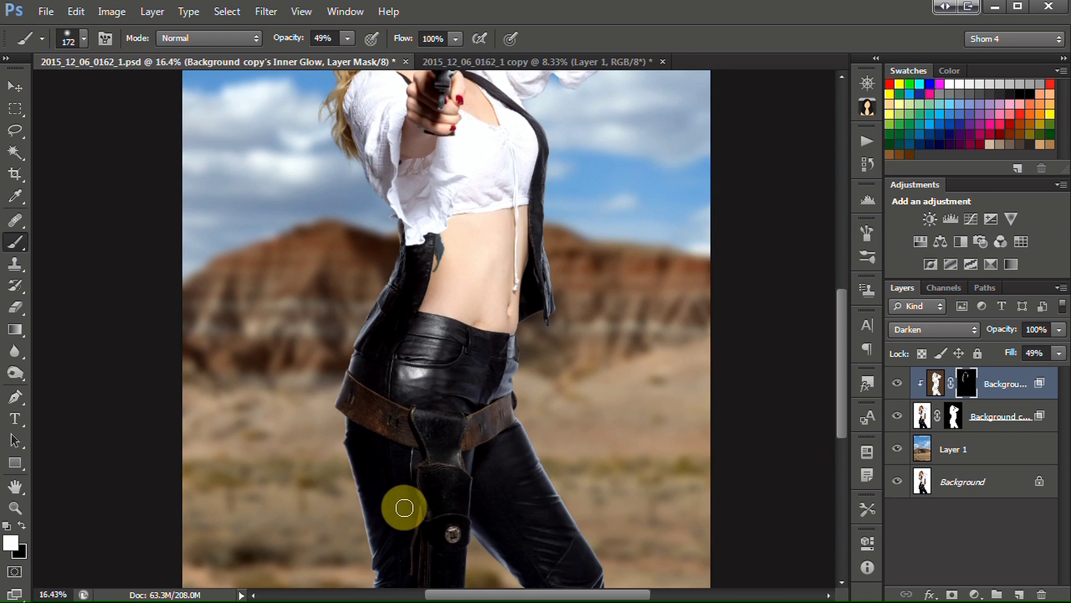
{"action": "scroll", "coordinate": [413, 318], "scroll_direction": "down", "scroll_amount": 3}
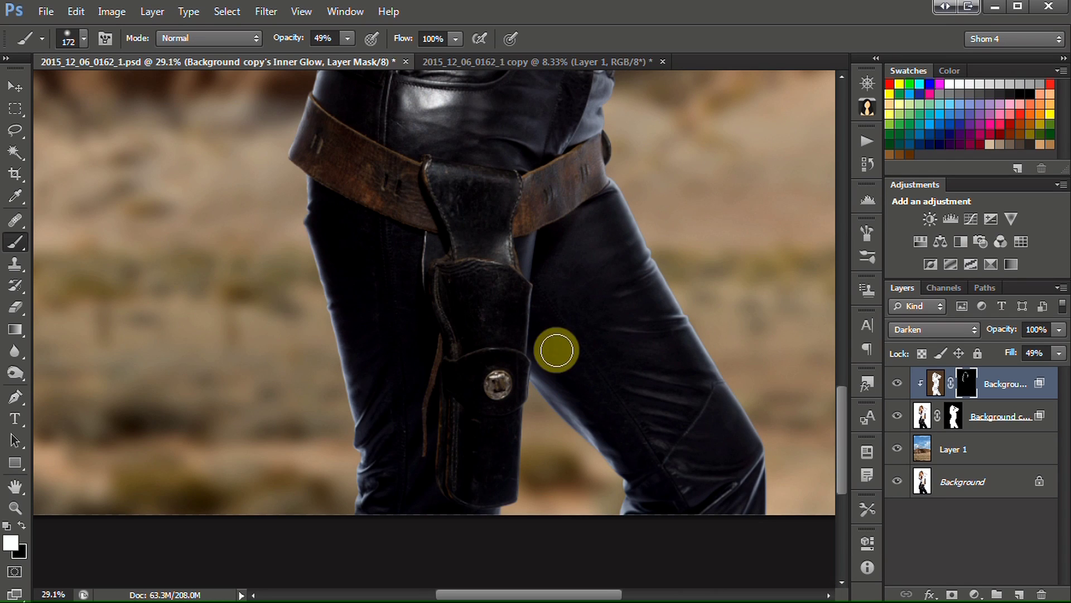
{"action": "scroll", "coordinate": [459, 265], "scroll_direction": "down", "scroll_amount": 3}
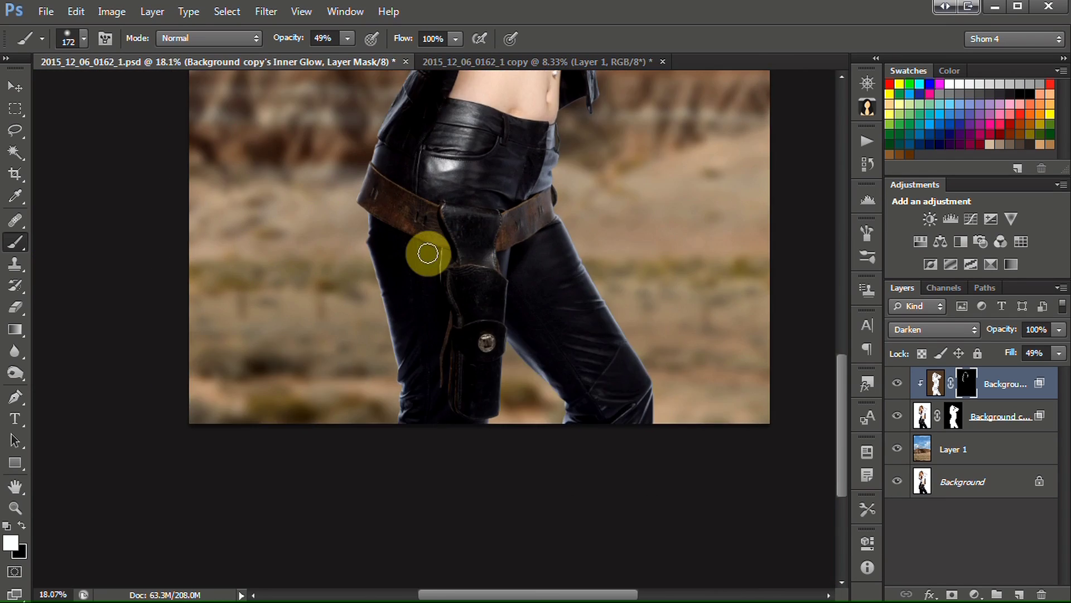
{"action": "scroll", "coordinate": [427, 252], "scroll_direction": "up", "scroll_amount": 3}
{"action": "scroll", "coordinate": [427, 252], "scroll_direction": "down", "scroll_amount": 3}
{"action": "scroll", "coordinate": [426, 249], "scroll_direction": "up", "scroll_amount": 3}
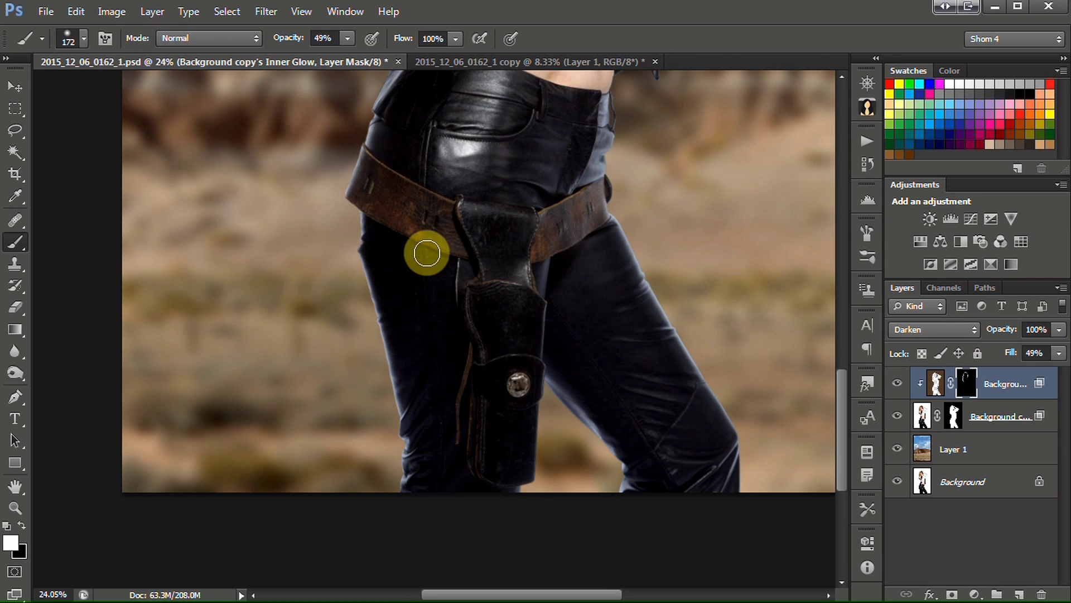
Add a new Inner Glow in Darken mode to the Background copy layer, with a dark grey colour sampled from the leather trousers
{"action": "double_click", "coordinate": [1035, 414]}
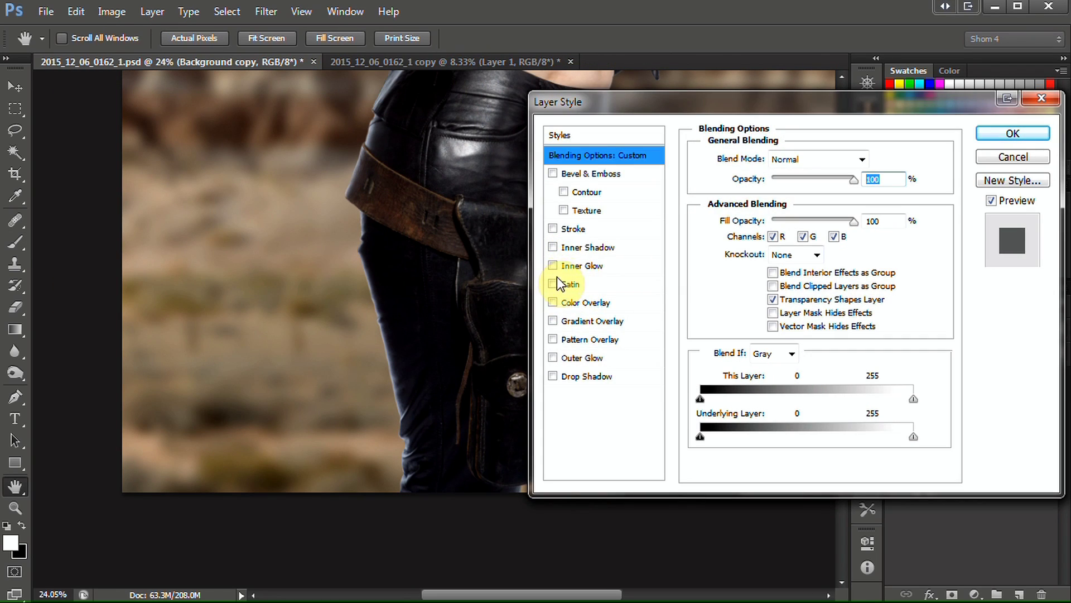
{"action": "left_click", "coordinate": [558, 269]}
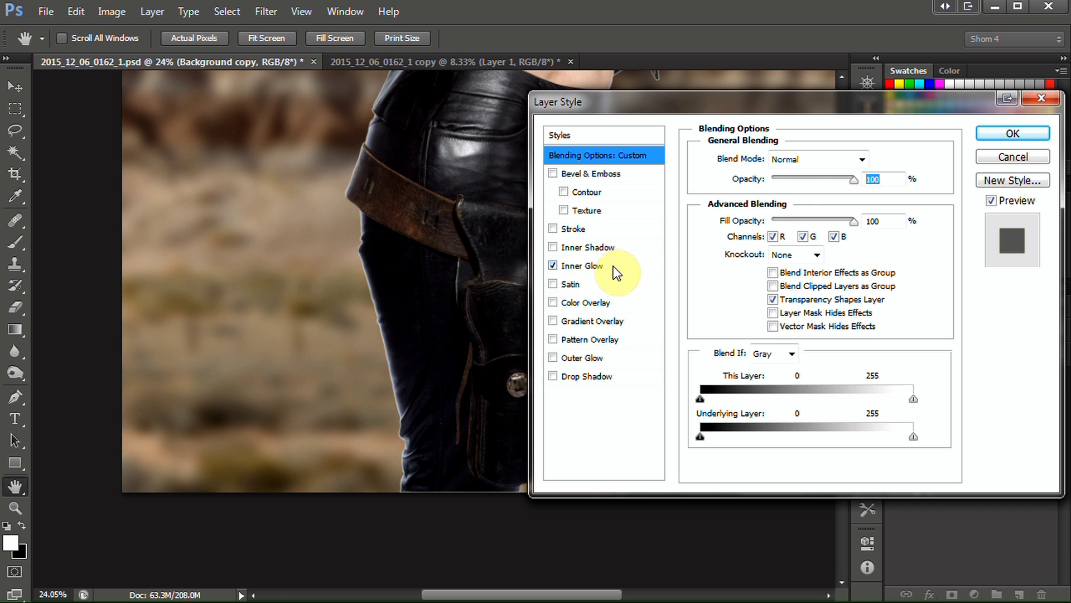
{"action": "left_click", "coordinate": [616, 272]}
{"action": "left_click", "coordinate": [819, 164]}
{"action": "left_click", "coordinate": [795, 212]}
{"action": "left_click", "coordinate": [751, 217]}
{"action": "left_click", "coordinate": [458, 162]}
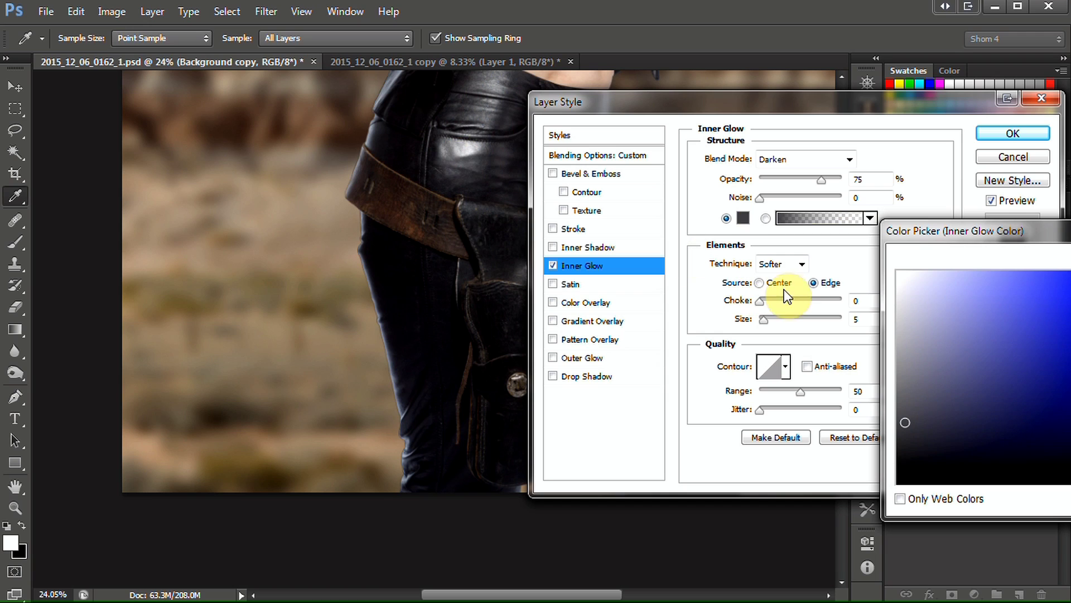
{"action": "key", "text": "Return"}
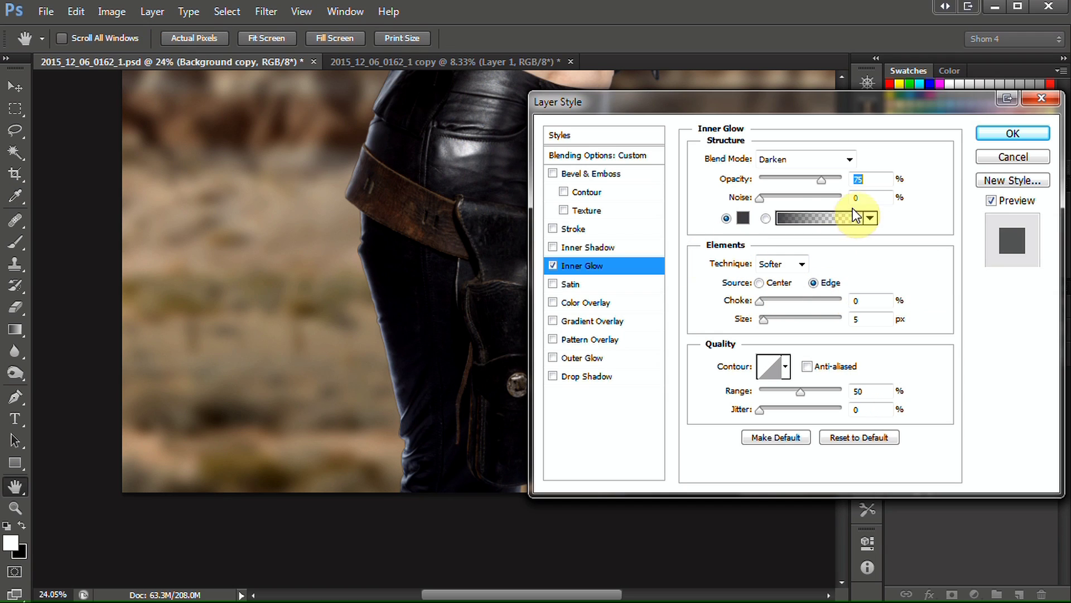
Give the Inner Glow a 109 px size, 58% opacity and a near-black colour sampled from the trouser leg, and apply it
{"action": "left_click_drag", "start_coordinate": [767, 322], "coordinate": [798, 319]}
{"action": "left_click_drag", "start_coordinate": [819, 180], "coordinate": [816, 180]}
{"action": "left_click", "coordinate": [742, 217]}
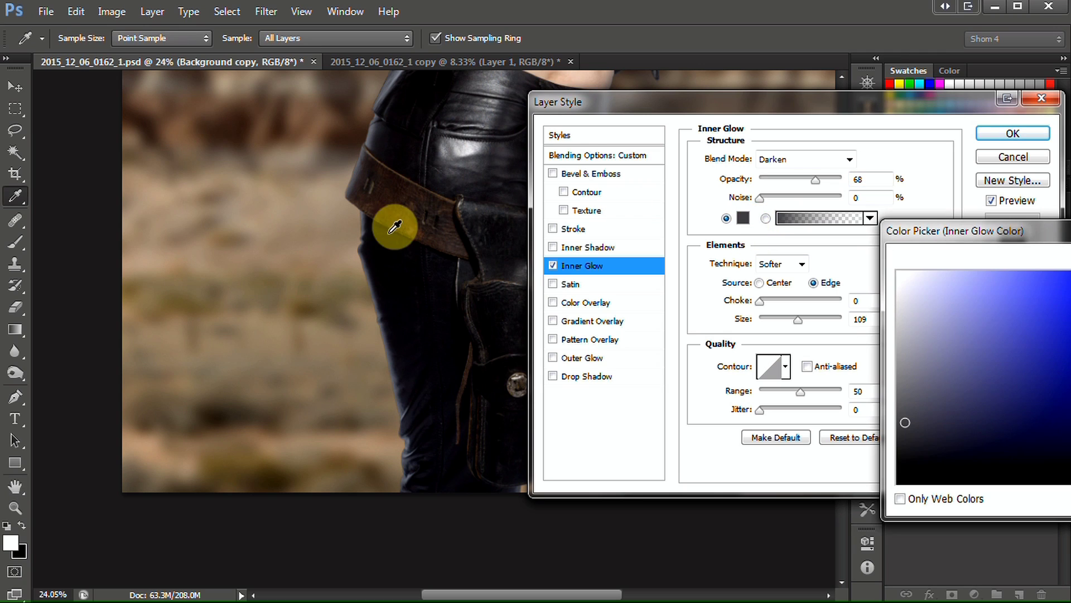
{"action": "left_click", "coordinate": [391, 259]}
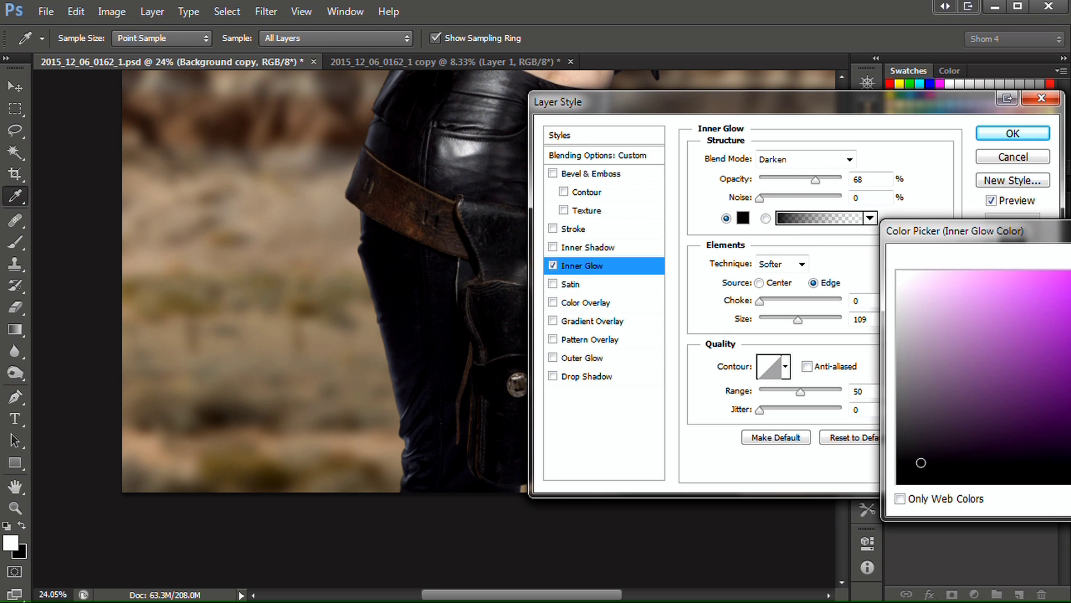
{"action": "key", "text": "Return"}
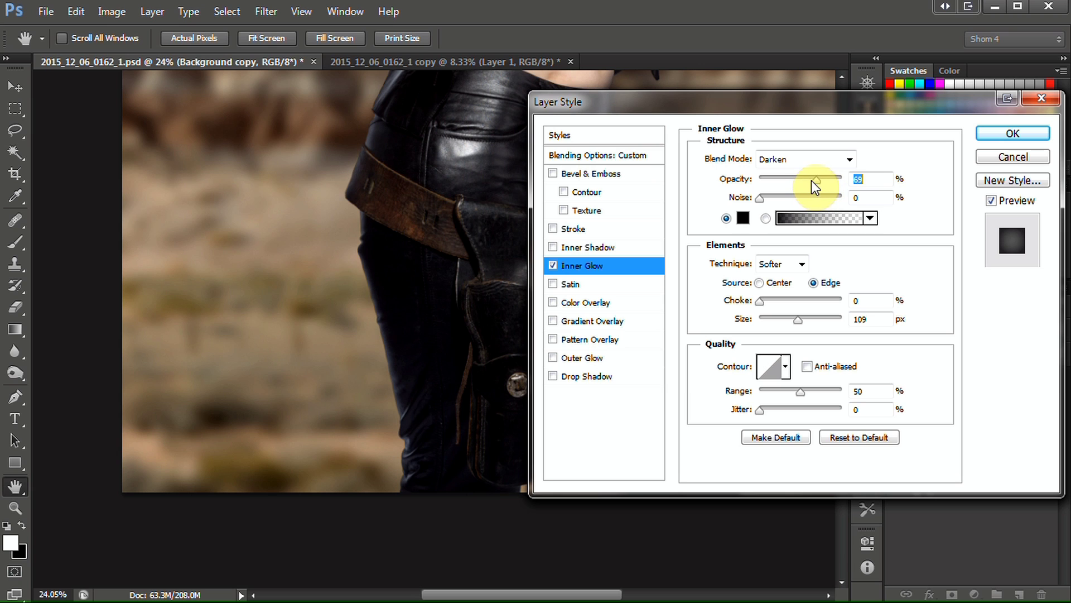
{"action": "left_click_drag", "start_coordinate": [752, 109], "coordinate": [268, 152]}
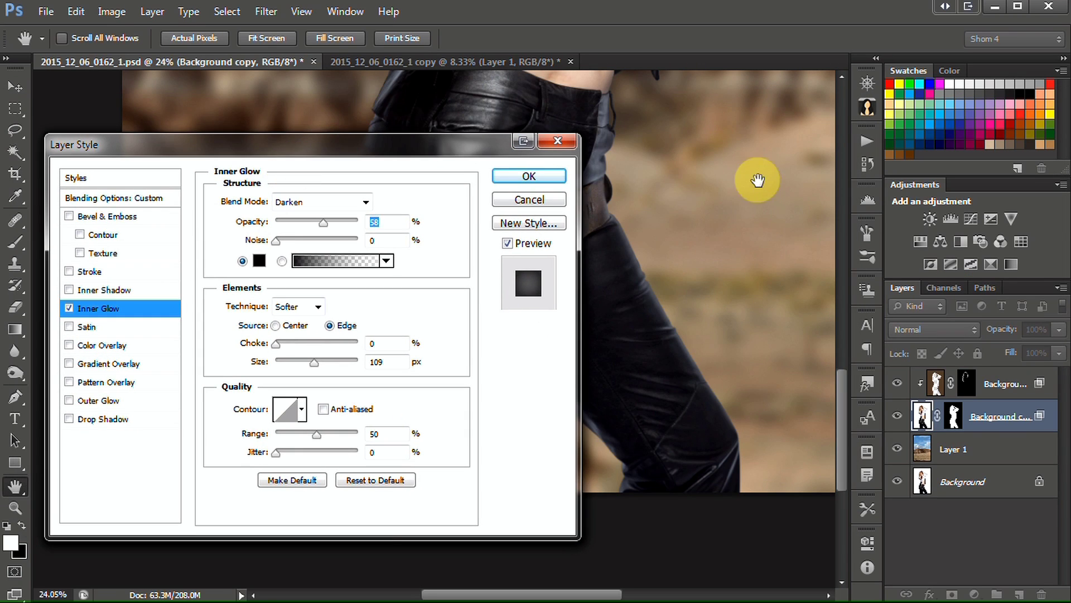
{"action": "left_click_drag", "start_coordinate": [758, 180], "coordinate": [761, 445]}
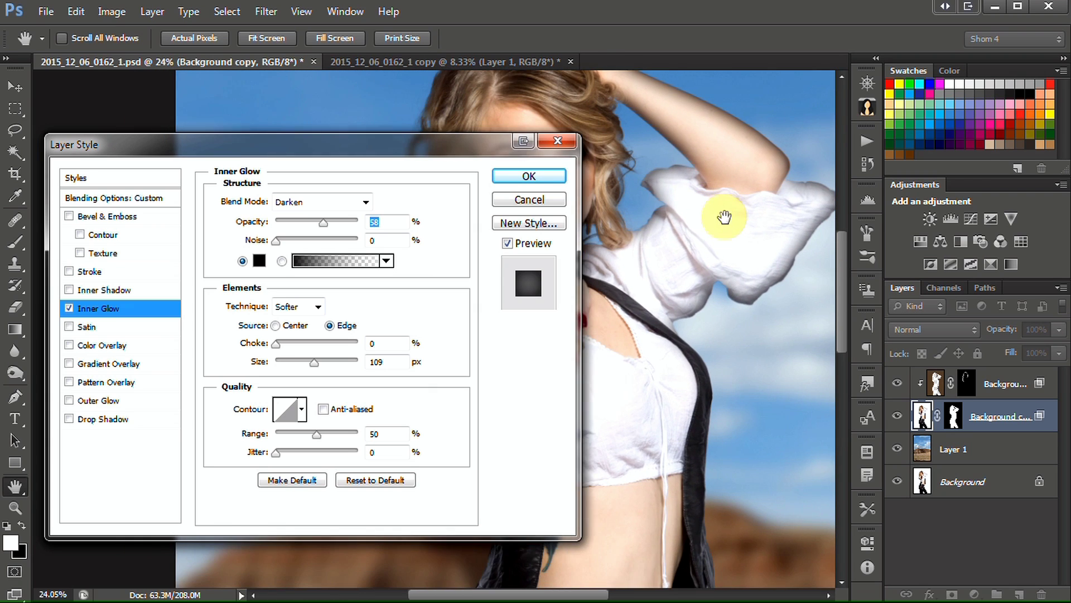
{"action": "left_click_drag", "start_coordinate": [725, 217], "coordinate": [731, 206]}
{"action": "left_click", "coordinate": [528, 177]}
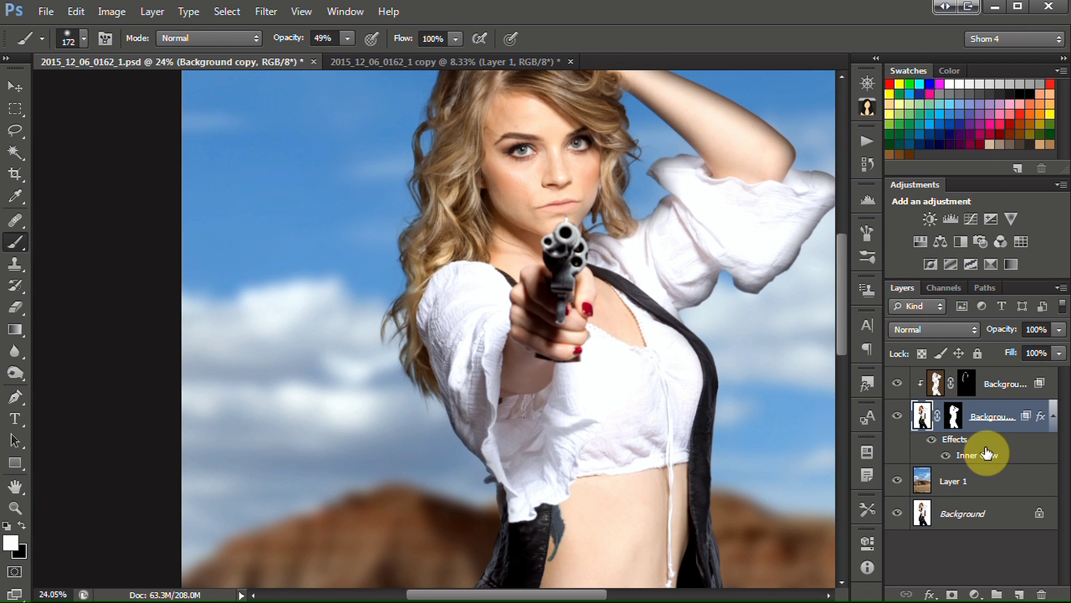
Convert the near-black Inner Glow into its own layer clipped to the Background copy layer
{"action": "right_click", "coordinate": [986, 451]}
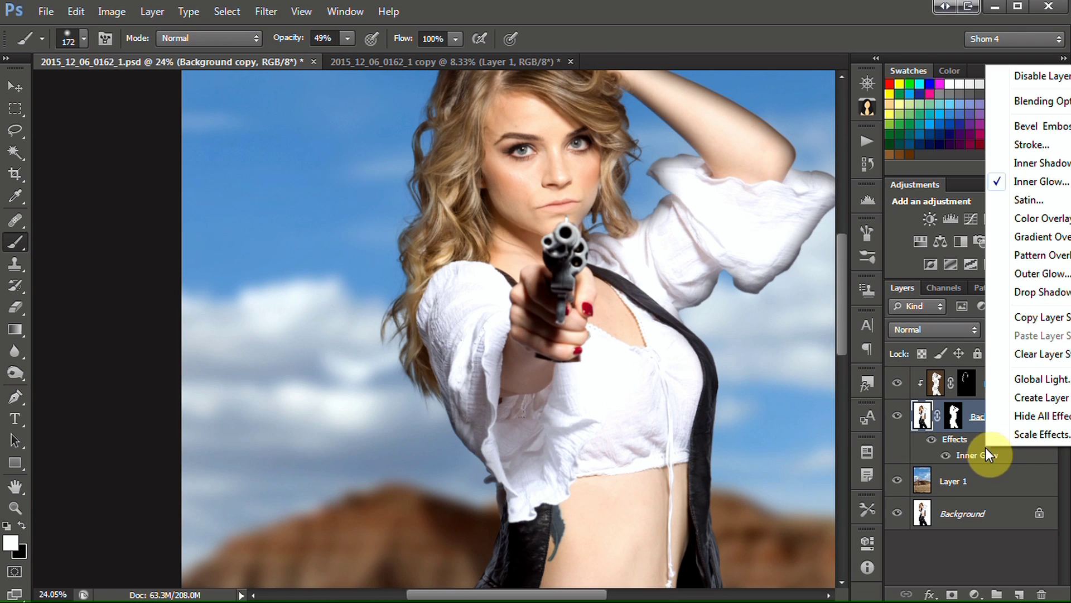
{"action": "left_click", "coordinate": [1036, 395]}
{"action": "left_click", "coordinate": [939, 419]}
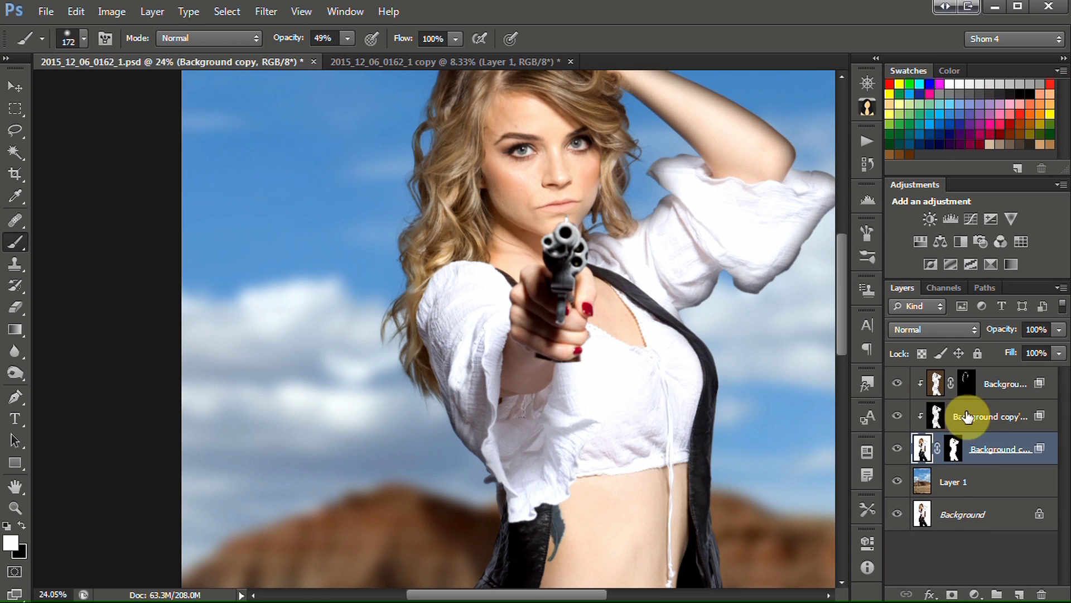
Add a black mask to the near-black Inner Glow layer and paint white at 49% opacity along the vest and upper trouser edges
{"action": "left_click", "coordinate": [948, 596], "text": "alt"}
{"action": "scroll", "coordinate": [549, 312], "scroll_direction": "down", "scroll_amount": 3}
{"action": "scroll", "coordinate": [362, 393], "scroll_direction": "up", "scroll_amount": 2}
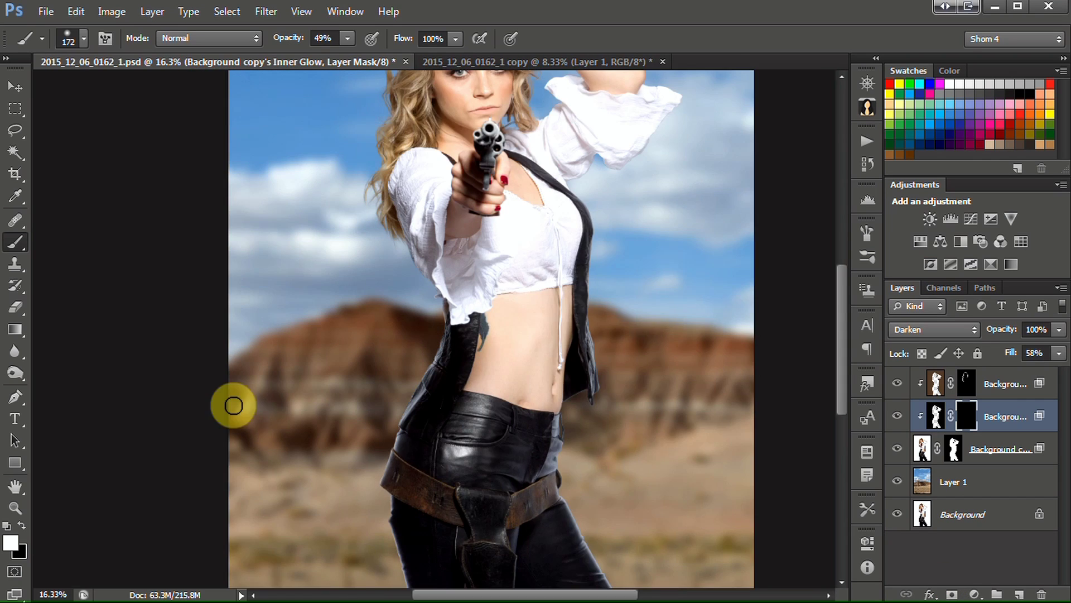
{"action": "scroll", "coordinate": [233, 406], "scroll_direction": "up", "scroll_amount": 1}
{"action": "mouse_move", "coordinate": [509, 302]}
{"action": "left_mouse_down"}
{"action": "mouse_move", "coordinate": [484, 394]}
{"action": "mouse_move", "coordinate": [484, 380]}
{"action": "mouse_move", "coordinate": [458, 435]}
{"action": "left_mouse_up"}
{"action": "mouse_move", "coordinate": [703, 356]}
{"action": "left_mouse_down"}
{"action": "mouse_move", "coordinate": [685, 418]}
{"action": "mouse_move", "coordinate": [711, 385]}
{"action": "mouse_move", "coordinate": [724, 173]}
{"action": "mouse_move", "coordinate": [714, 142]}
{"action": "left_mouse_up"}
{"action": "mouse_move", "coordinate": [680, 438]}
{"action": "left_mouse_down"}
{"action": "mouse_move", "coordinate": [665, 493]}
{"action": "mouse_move", "coordinate": [705, 583]}
{"action": "left_mouse_up"}
Enlarge the soft brush to 370 px and paint the dark glow in along the edges of the lower trouser legs
{"action": "scroll", "coordinate": [694, 434], "scroll_direction": "down", "scroll_amount": 10}
{"action": "scroll", "coordinate": [495, 486], "scroll_direction": "down", "scroll_amount": 2}
{"action": "scroll", "coordinate": [509, 478], "scroll_direction": "up", "scroll_amount": 3}
{"action": "right_click", "coordinate": [510, 478]}
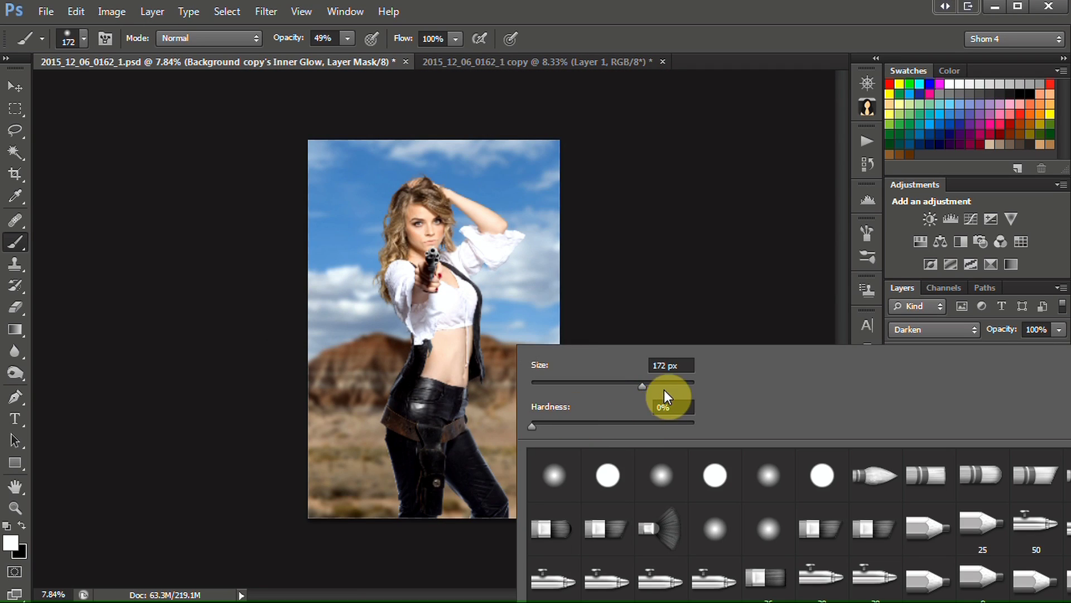
{"action": "left_click", "coordinate": [479, 445]}
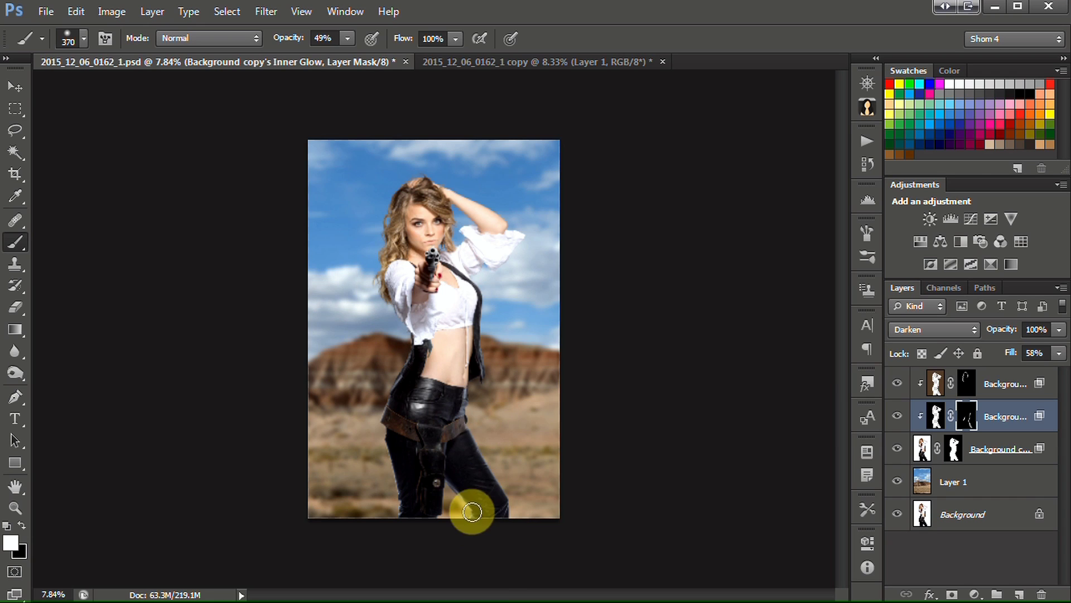
{"action": "mouse_move", "coordinate": [445, 478]}
{"action": "left_mouse_down"}
{"action": "mouse_move", "coordinate": [434, 522]}
{"action": "mouse_move", "coordinate": [411, 507]}
{"action": "mouse_move", "coordinate": [386, 432]}
{"action": "mouse_move", "coordinate": [405, 514]}
{"action": "left_mouse_up"}
{"action": "scroll", "coordinate": [388, 447], "scroll_direction": "up", "scroll_amount": 4}
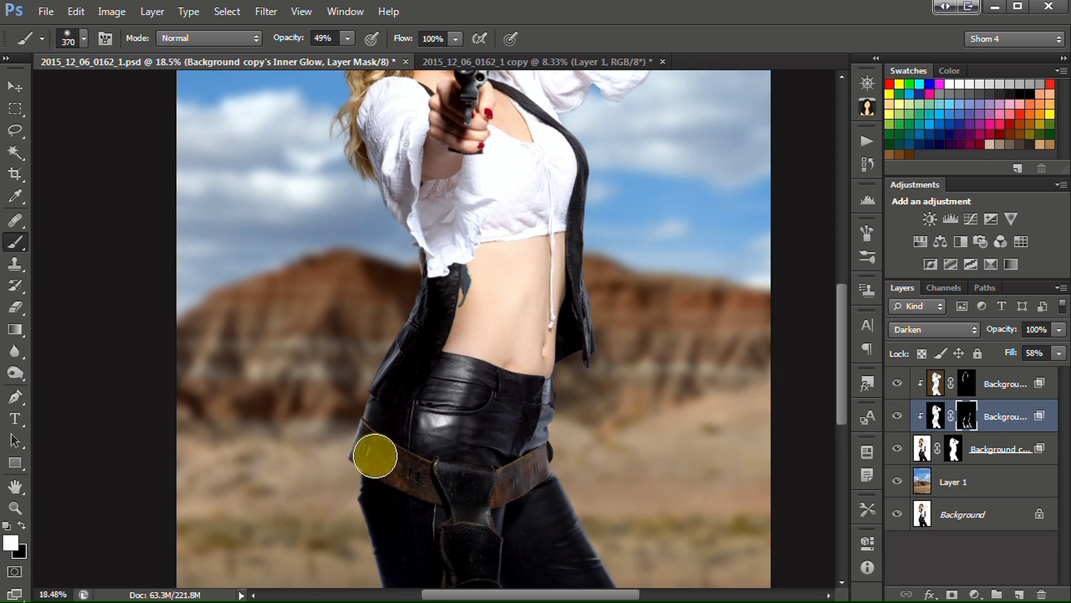
Set the brush opacity to 32% and touch up the dark glow's mask along the hip and trouser edges
{"action": "left_click_drag", "start_coordinate": [289, 42], "coordinate": [269, 39]}
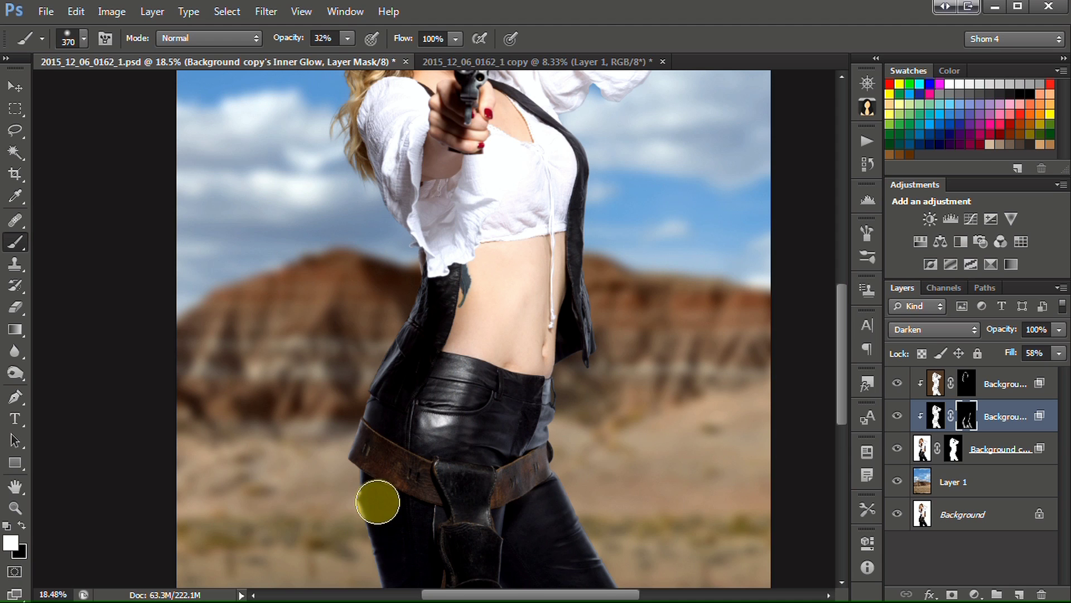
{"action": "scroll", "coordinate": [318, 511], "scroll_direction": "down", "scroll_amount": 2}
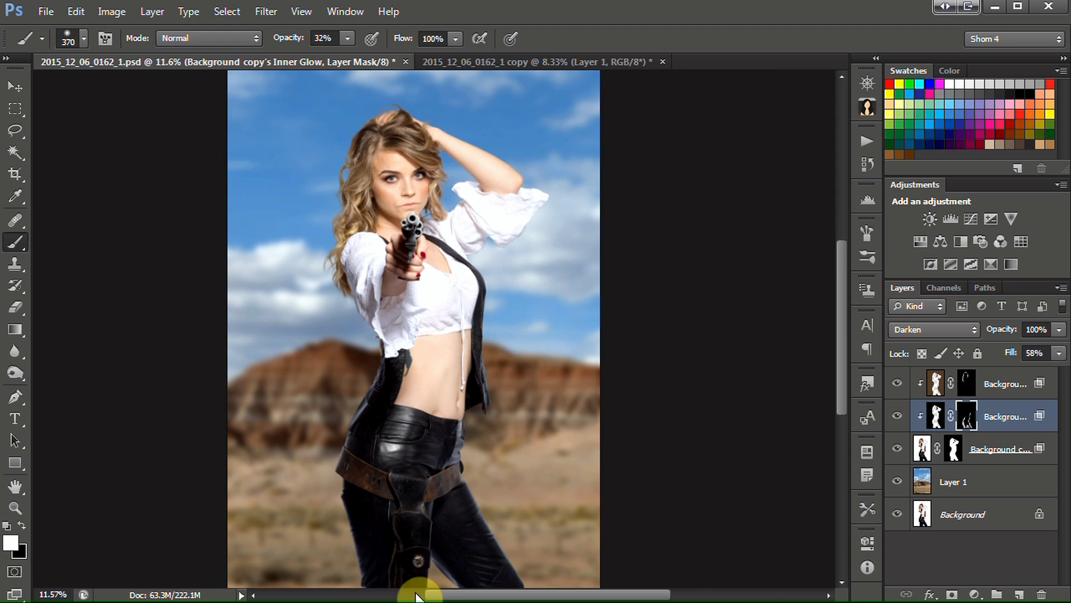
{"action": "scroll", "coordinate": [478, 581], "scroll_direction": "right", "scroll_amount": 3}
{"action": "scroll", "coordinate": [404, 541], "scroll_direction": "down", "scroll_amount": 1}
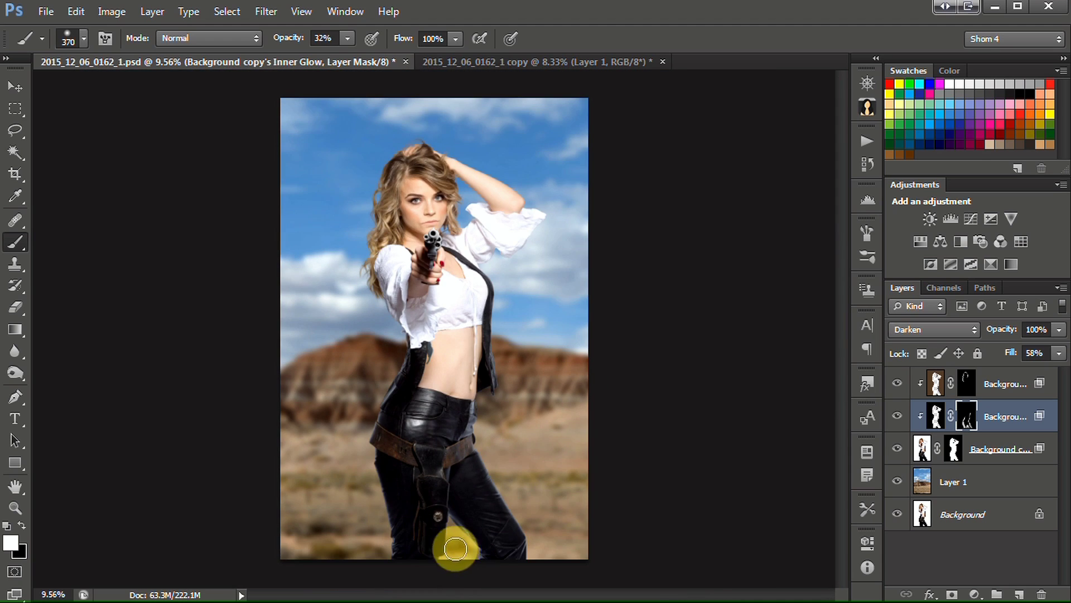
{"action": "scroll", "coordinate": [472, 557], "scroll_direction": "up", "scroll_amount": 2}
{"action": "scroll", "coordinate": [446, 459], "scroll_direction": "down", "scroll_amount": 2}
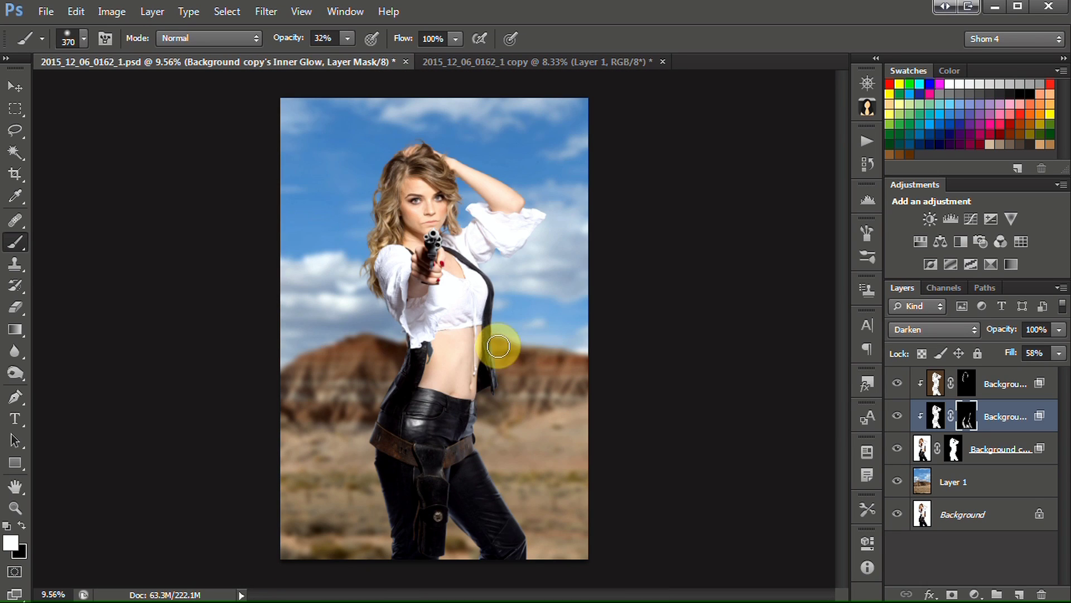